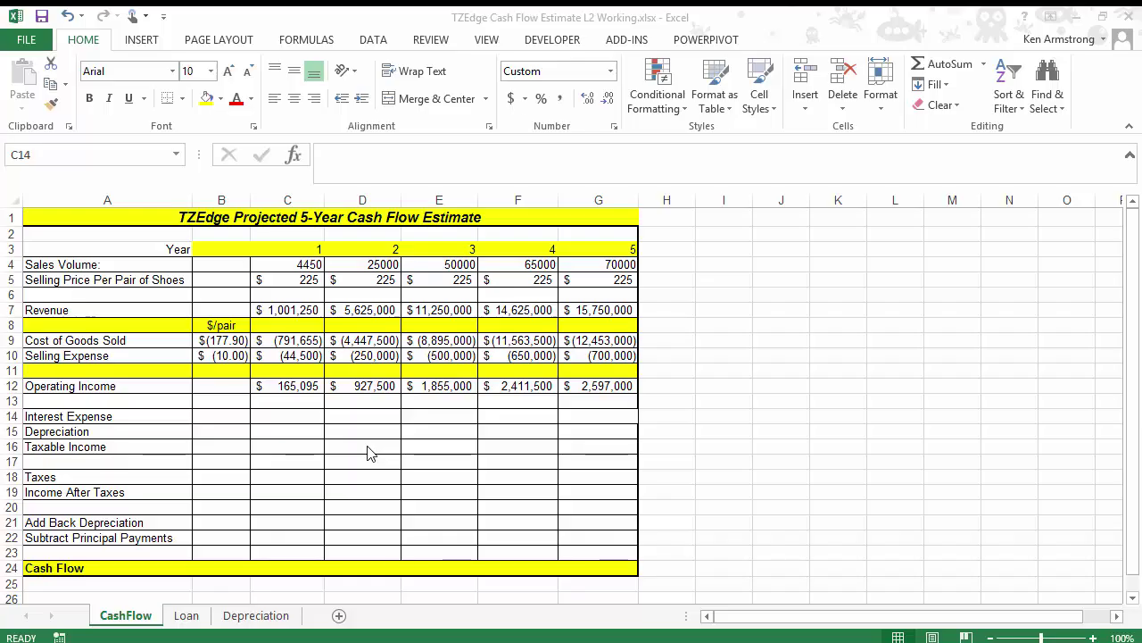
# - Review the Loan sheet's amortization table, then return to the CashFlow sheet
pyautogui.click(186, 615)
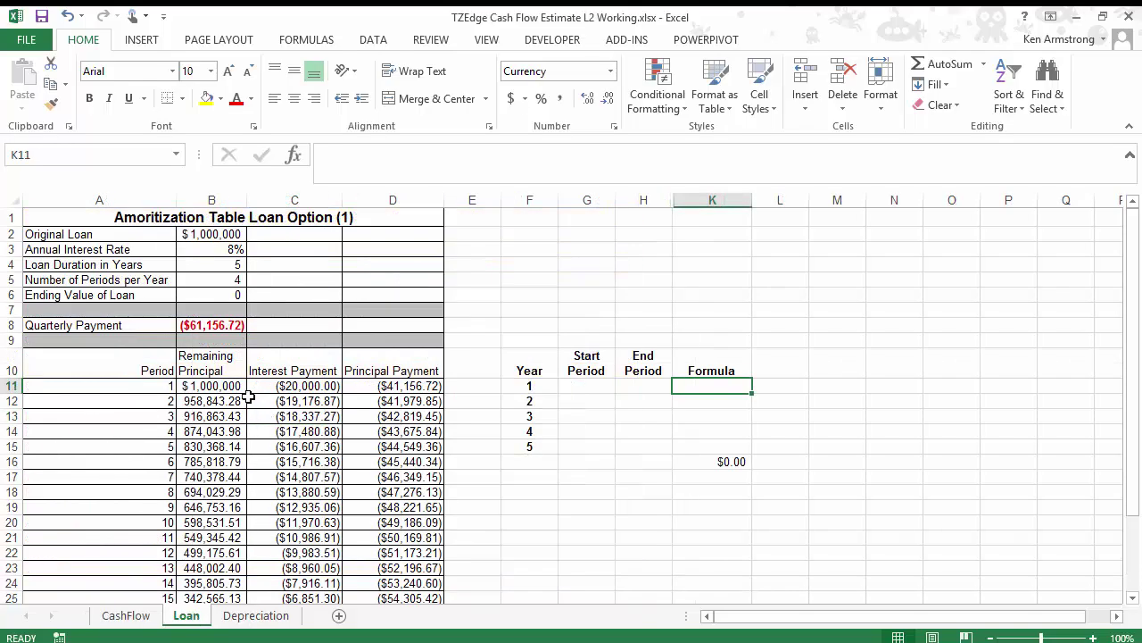
pyautogui.scroll(-1, 278, 385)
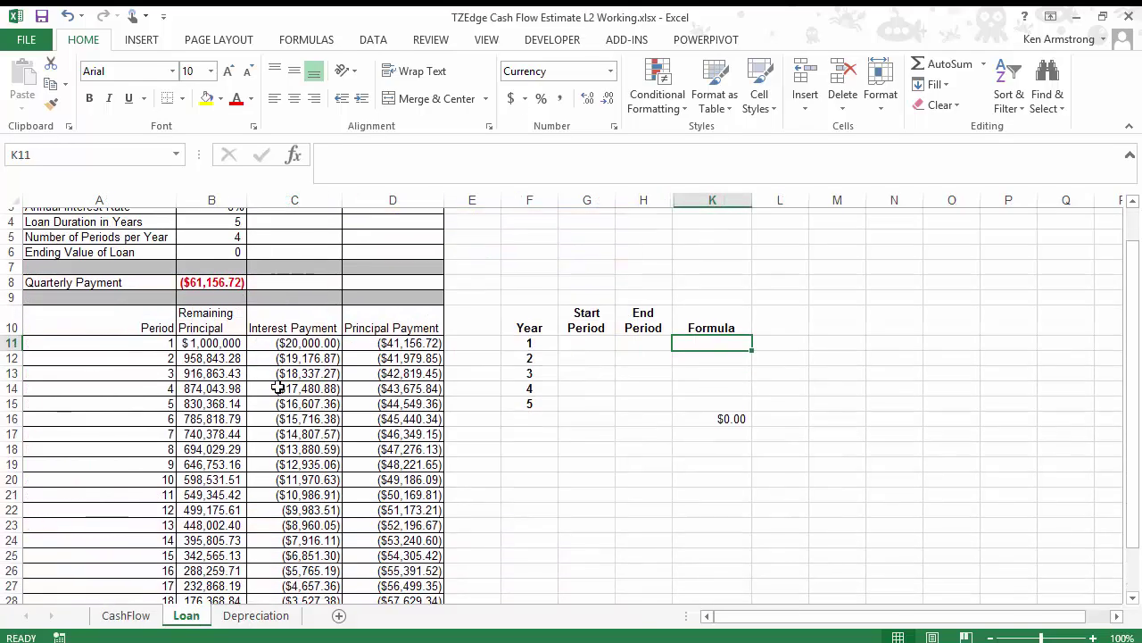
pyautogui.moveTo(300, 336); pyautogui.dragTo(314, 604)
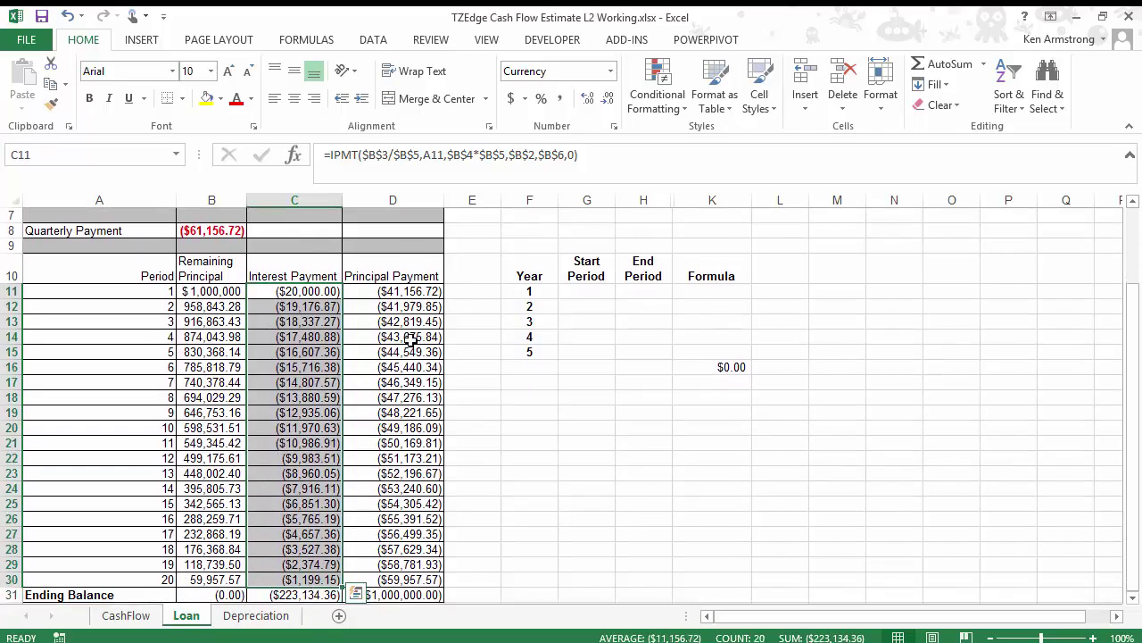
pyautogui.click(137, 615)
# - Select the years 1–5 Interest Expense cells, start a =cumi formula, then cancel it
pyautogui.moveTo(437, 408); pyautogui.dragTo(308, 415)
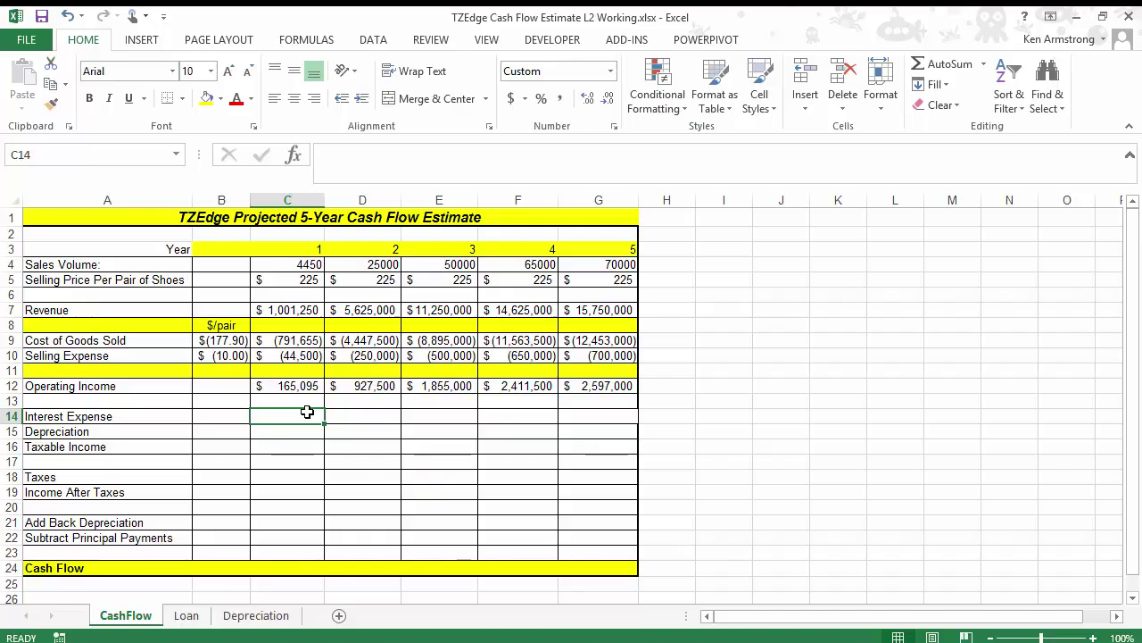
pyautogui.write('=cum')
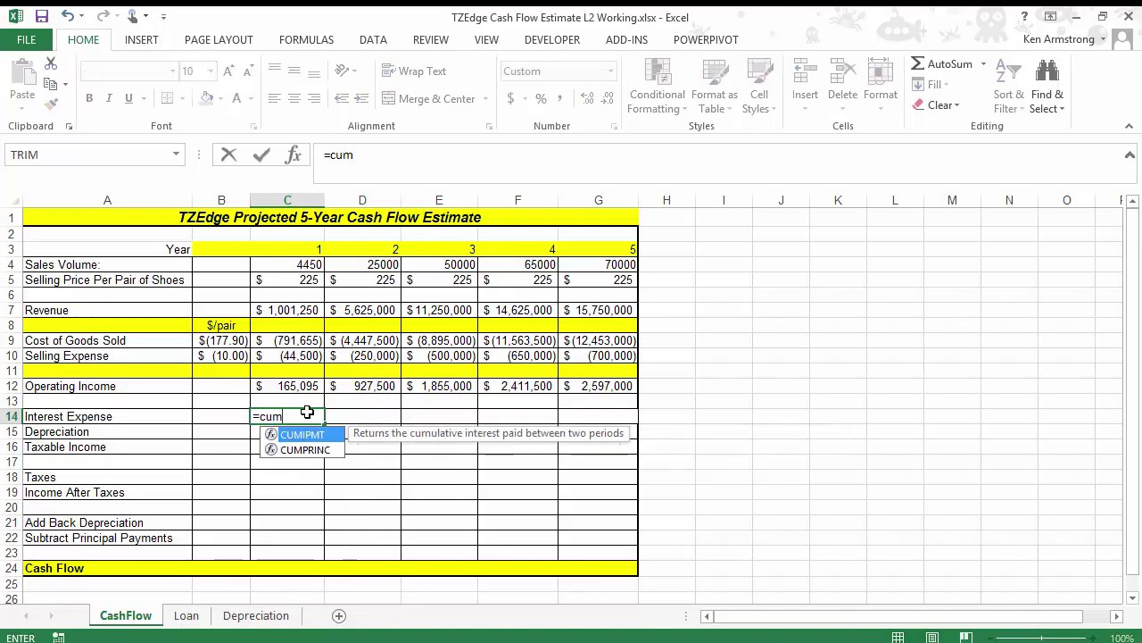
pyautogui.write('i')
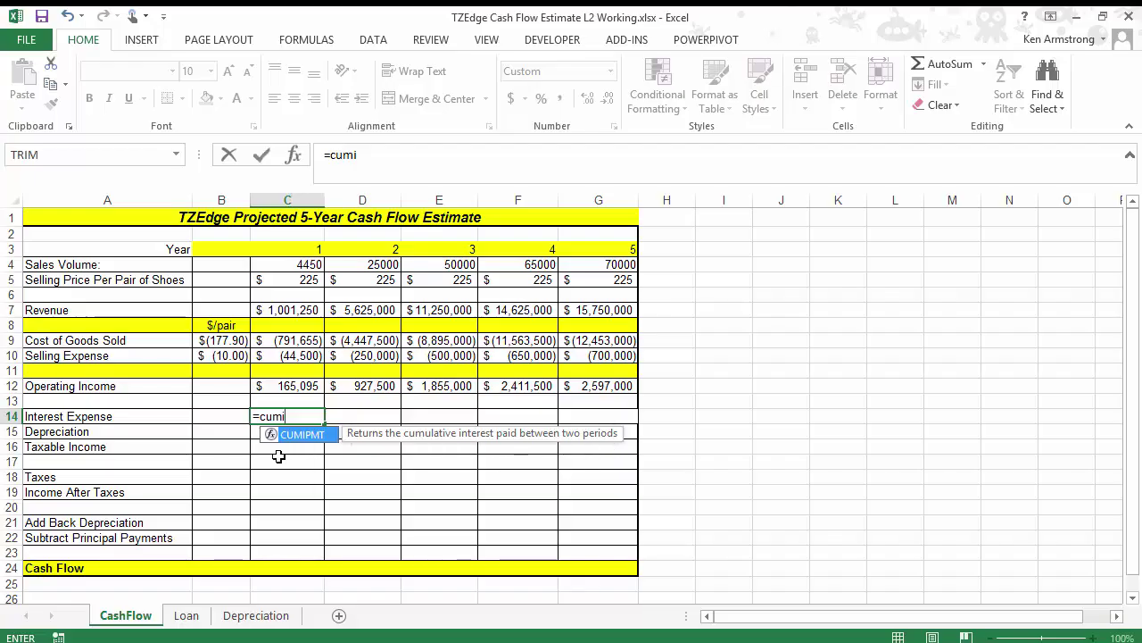
pyautogui.press('Escape')
pyautogui.press('Escape')
pyautogui.click(293, 249)
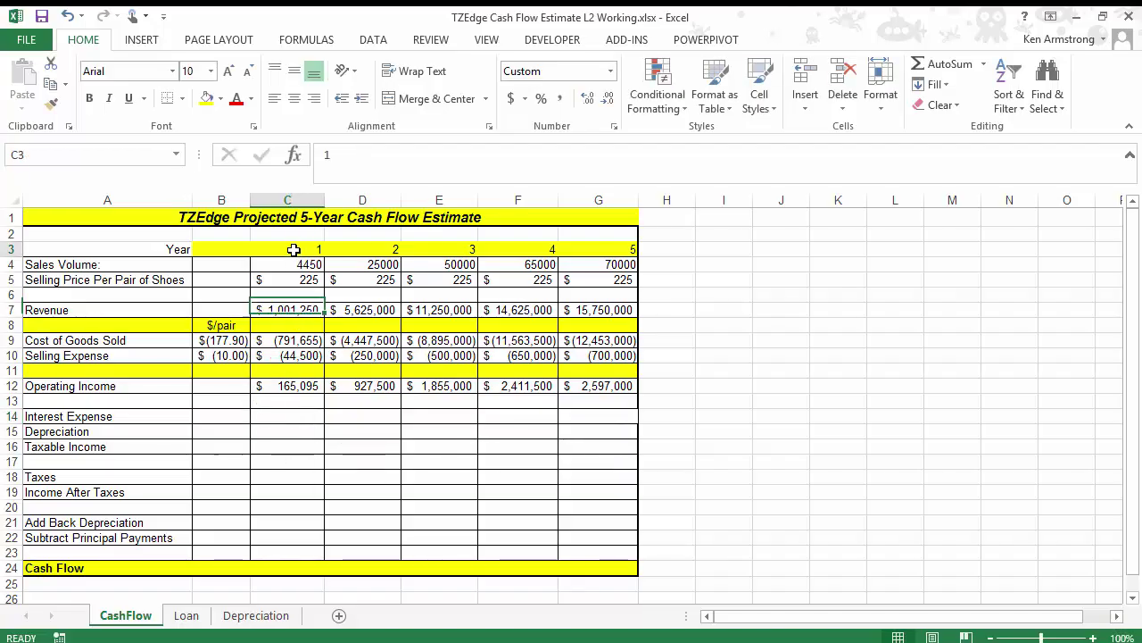
# - On the Loan sheet, mark periods 1–4 as Year 1's quarters and select Year 1's Formula cell K11
pyautogui.click(186, 616)
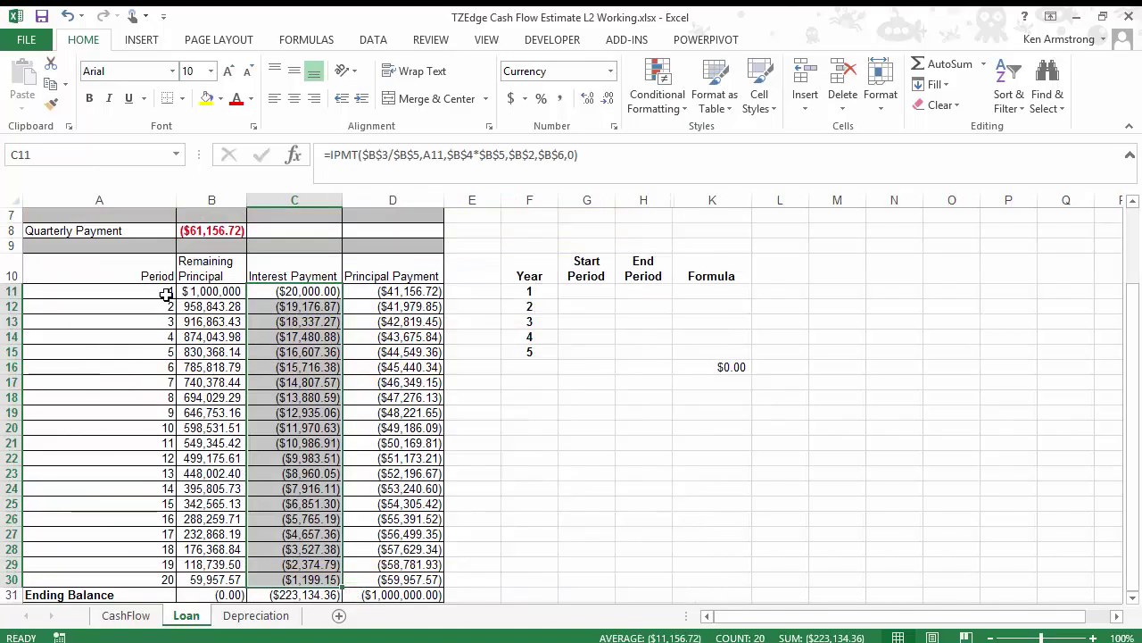
pyautogui.click(521, 296)
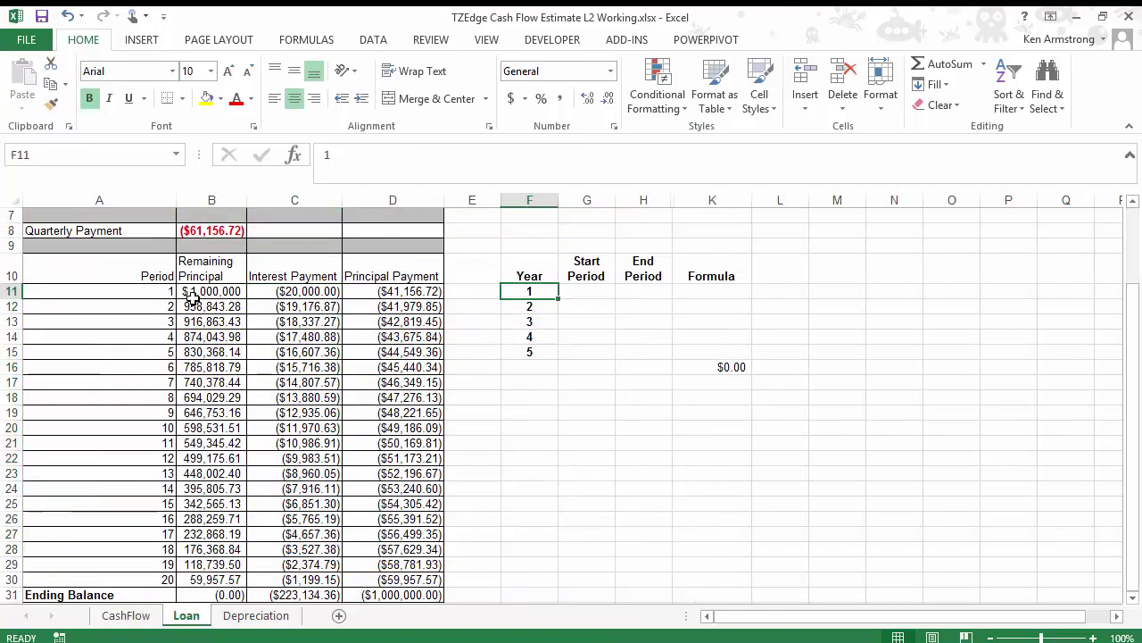
pyautogui.moveTo(148, 291); pyautogui.dragTo(150, 330)
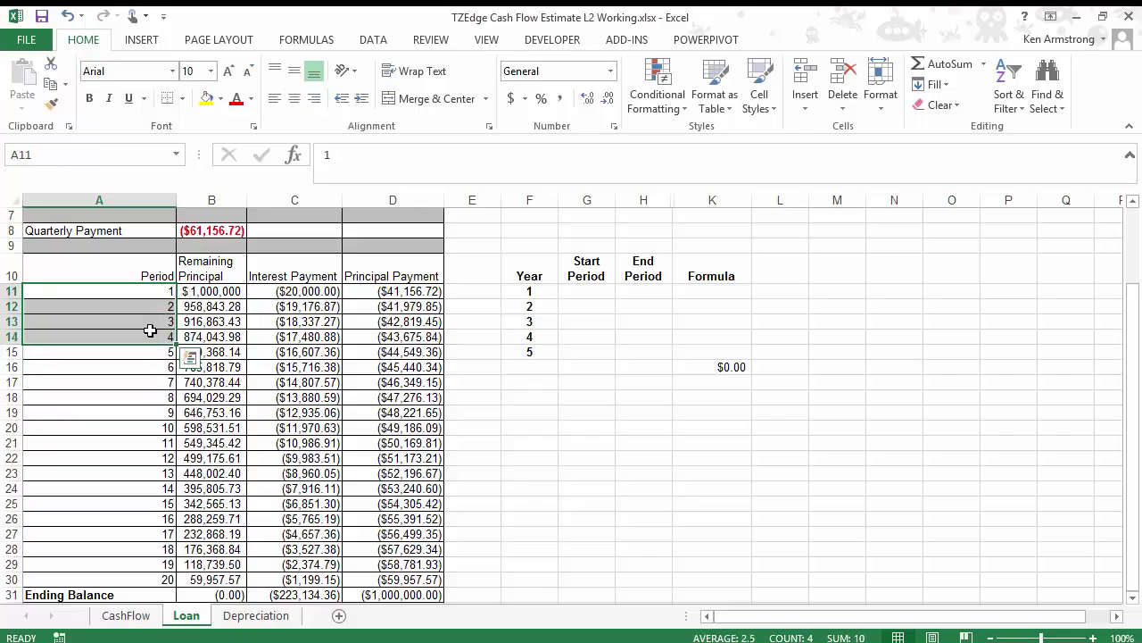
pyautogui.click(709, 291)
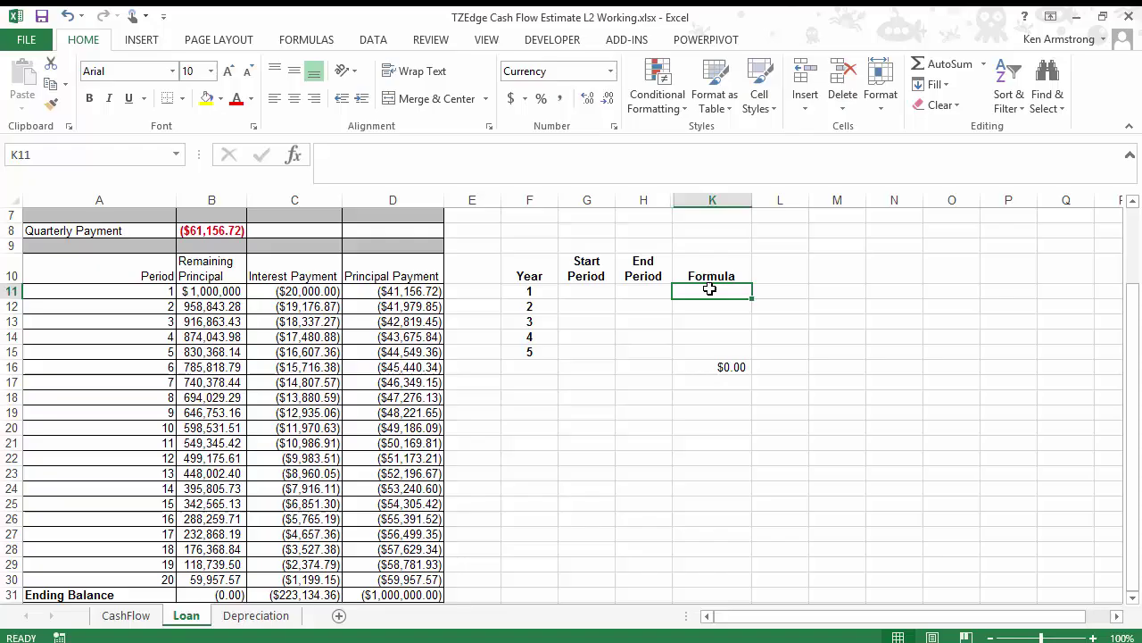
pyautogui.press('Left')
pyautogui.press('Left')
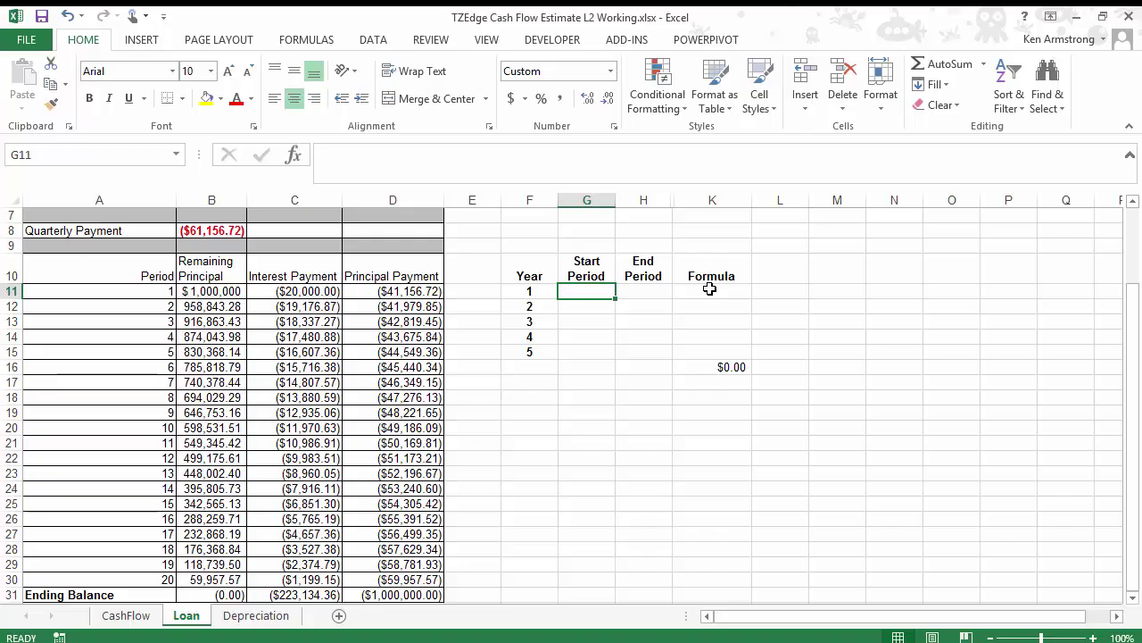
pyautogui.press('Right')
pyautogui.press('Right')
# - Start =CUMIPMT in K11 with rate B3/B5 and number of periods B4*B5
pyautogui.write('=')
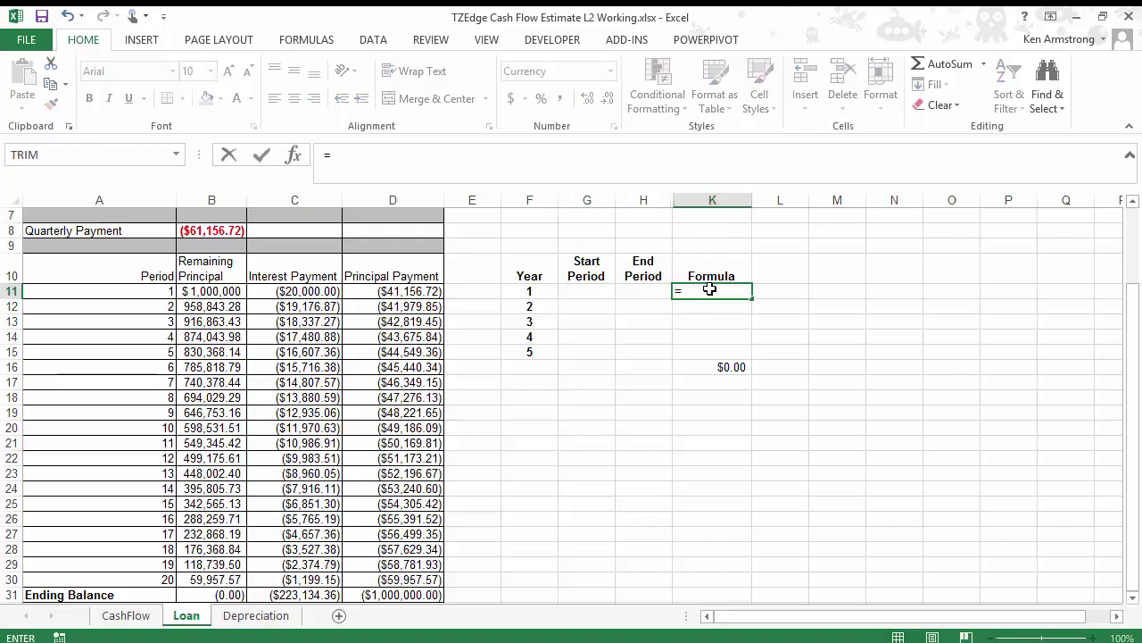
pyautogui.write('cum')
pyautogui.press('Tab')
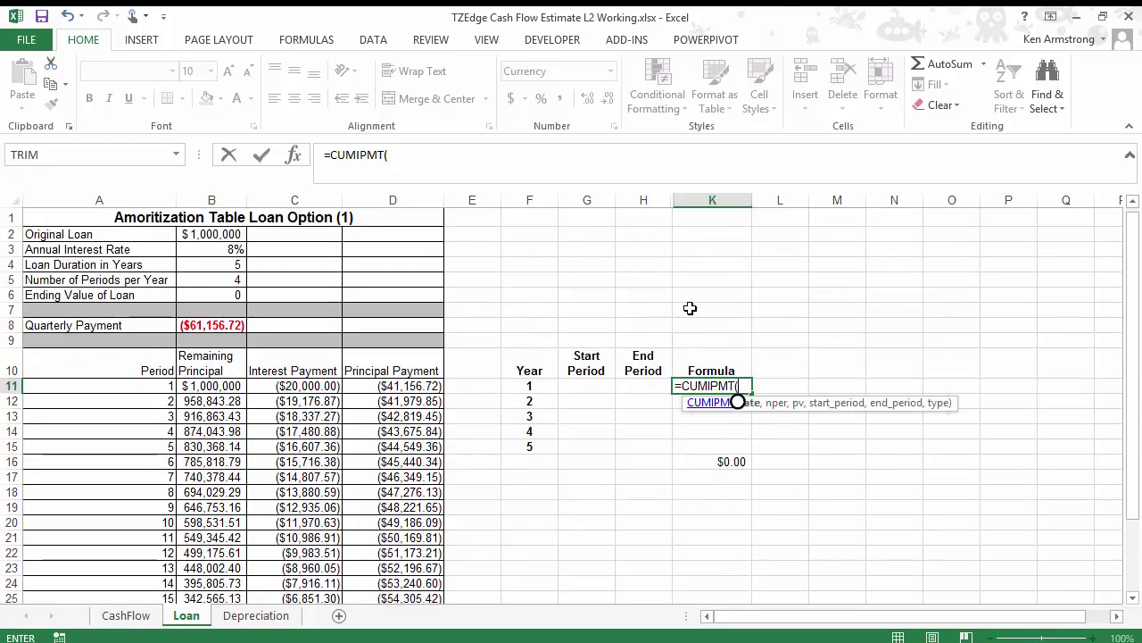
pyautogui.scroll(2, 694, 308)
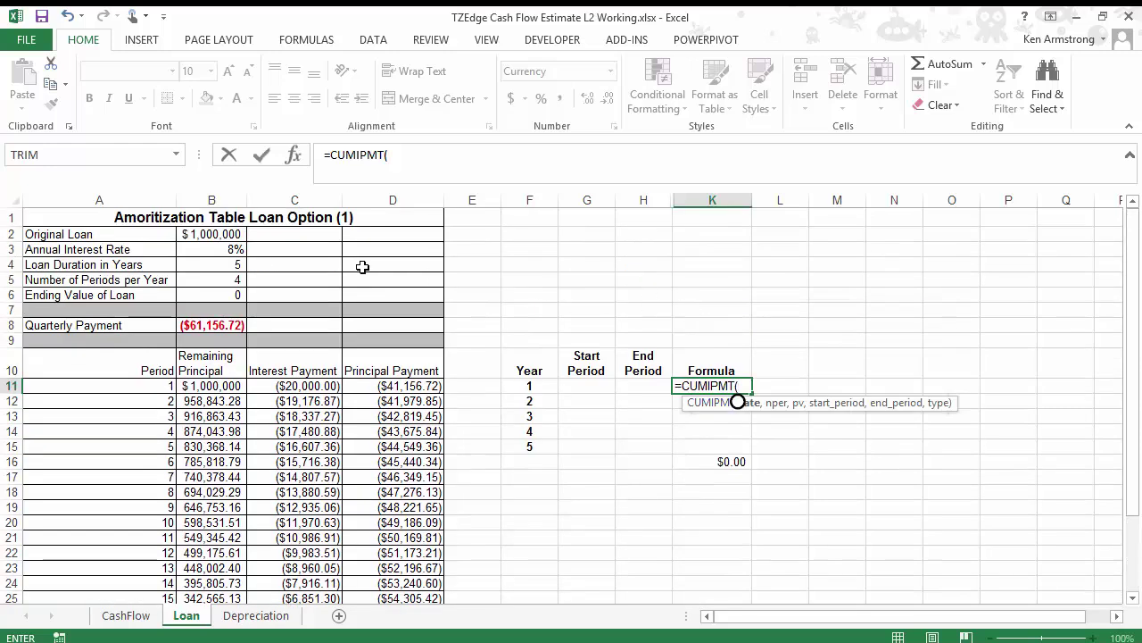
pyautogui.click(221, 251)
pyautogui.write('/')
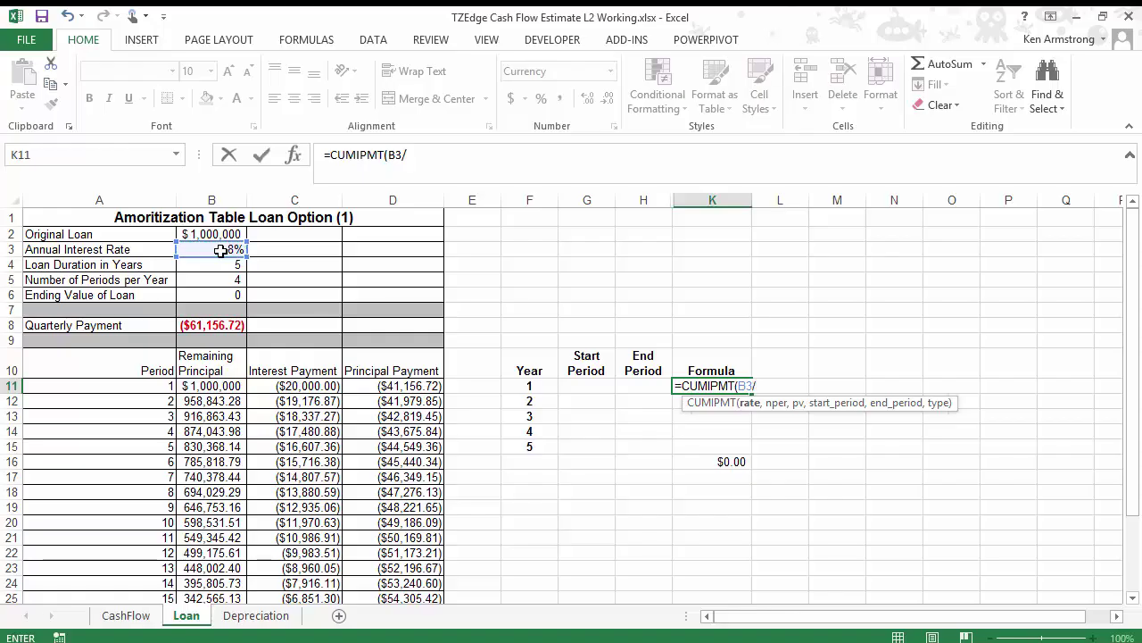
pyautogui.click(223, 280)
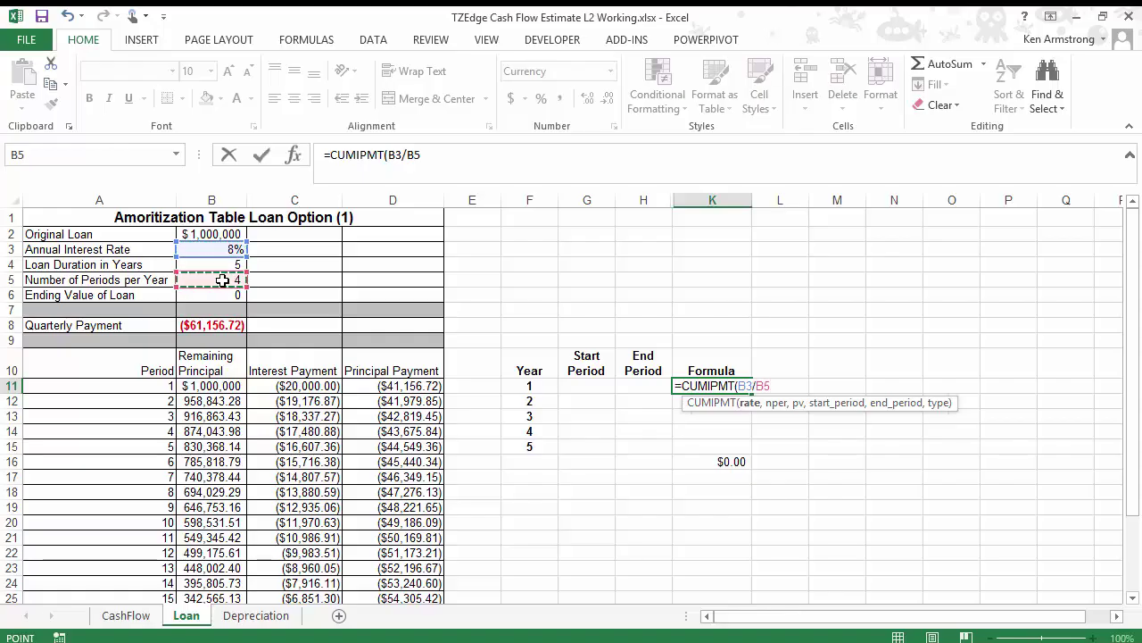
pyautogui.write(',')
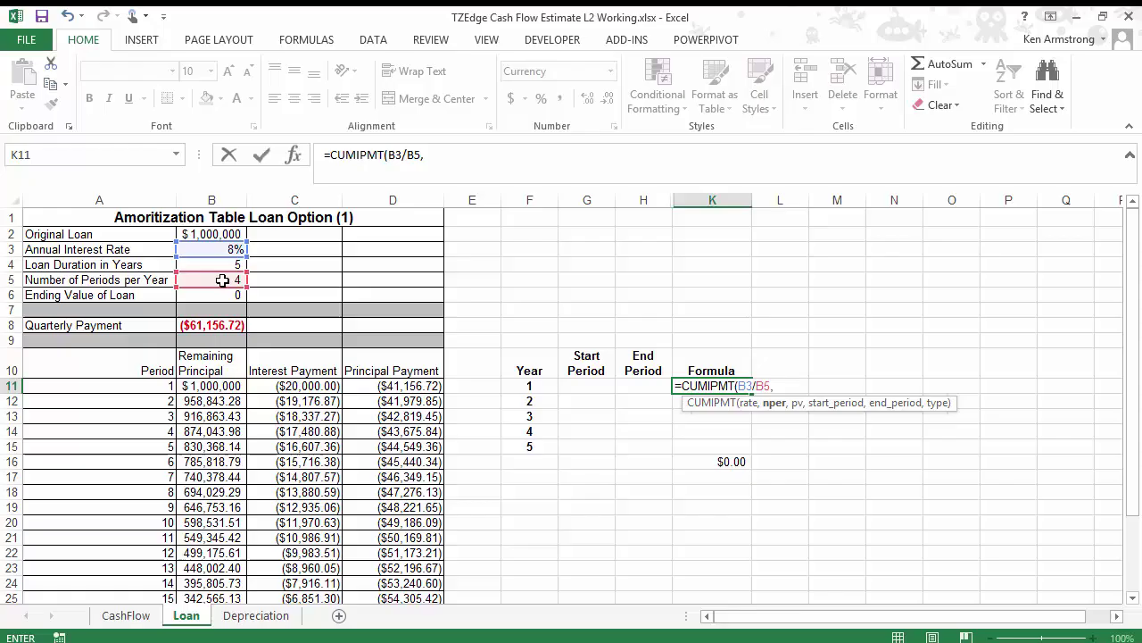
pyautogui.click(230, 266)
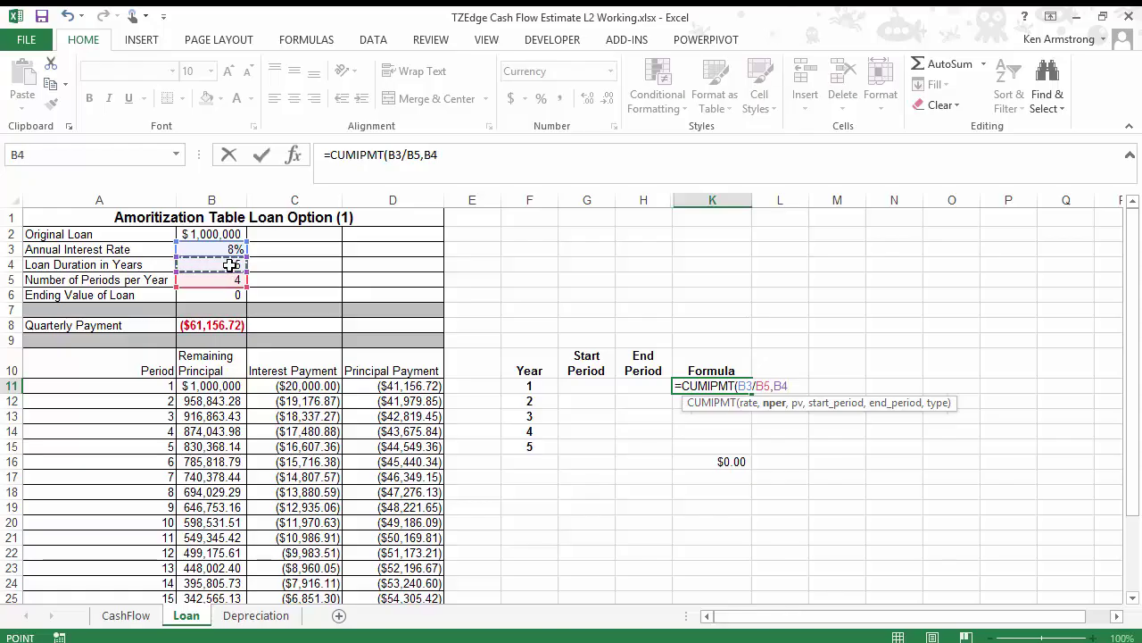
pyautogui.write('*')
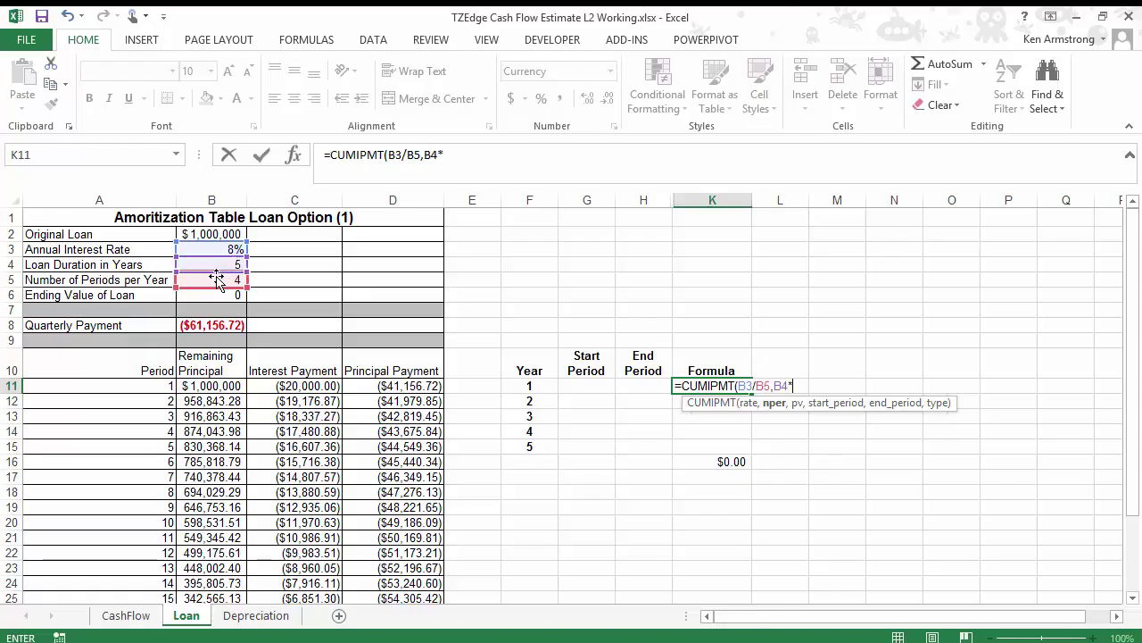
pyautogui.click(219, 283)
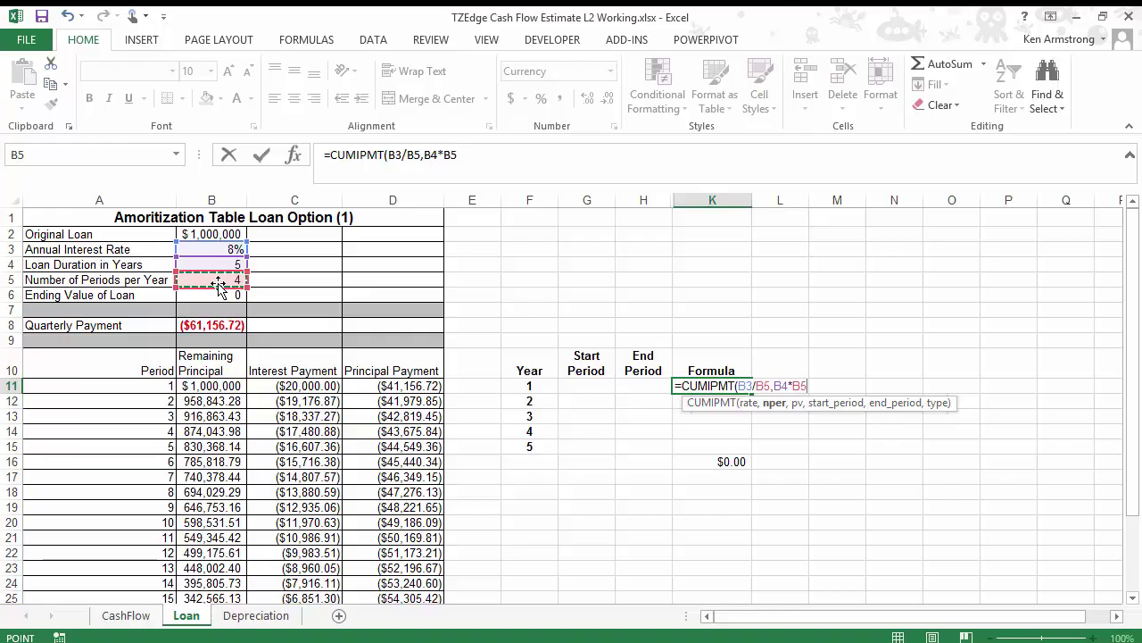
# - Finish the formula with present value B2, periods 1 to 4 and type 0, giving ($74,995.01)
pyautogui.write(',')
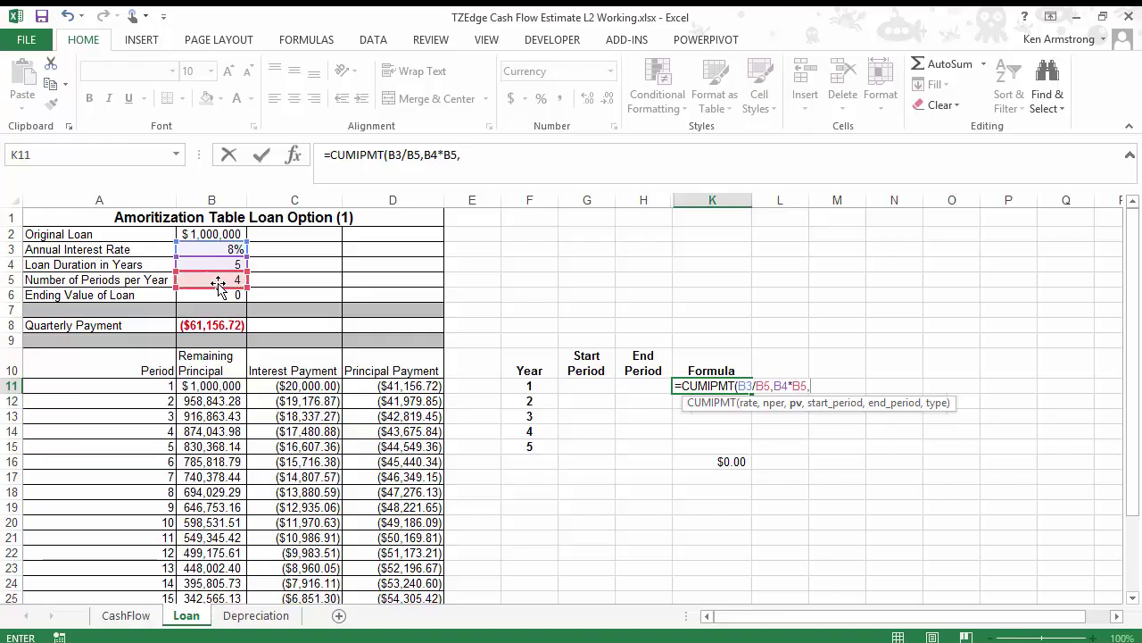
pyautogui.click(232, 232)
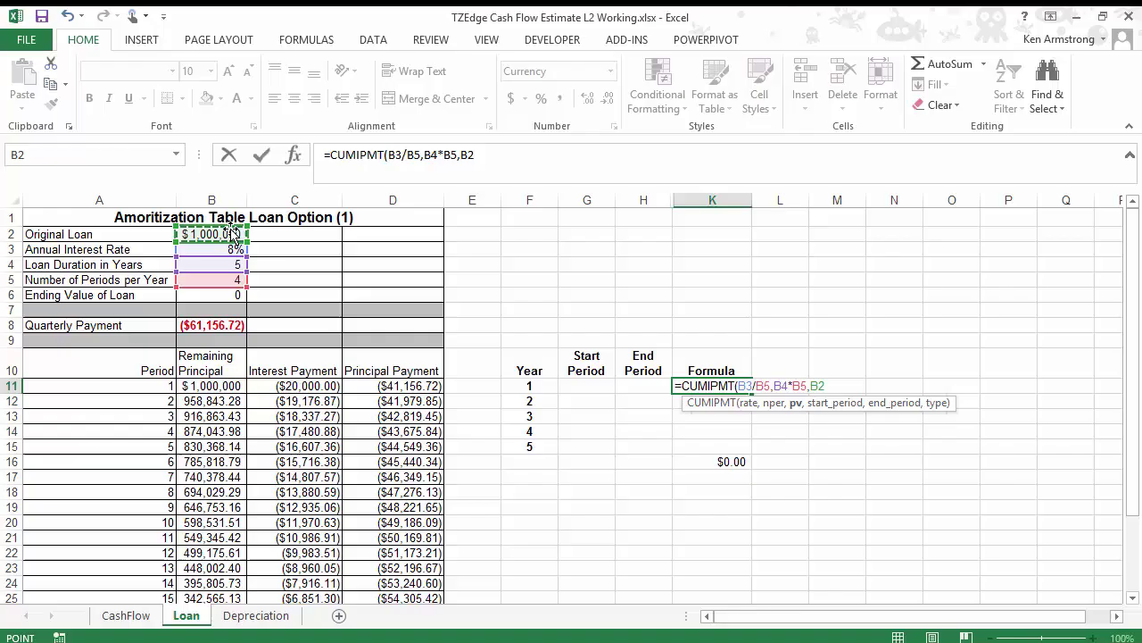
pyautogui.write(',1')
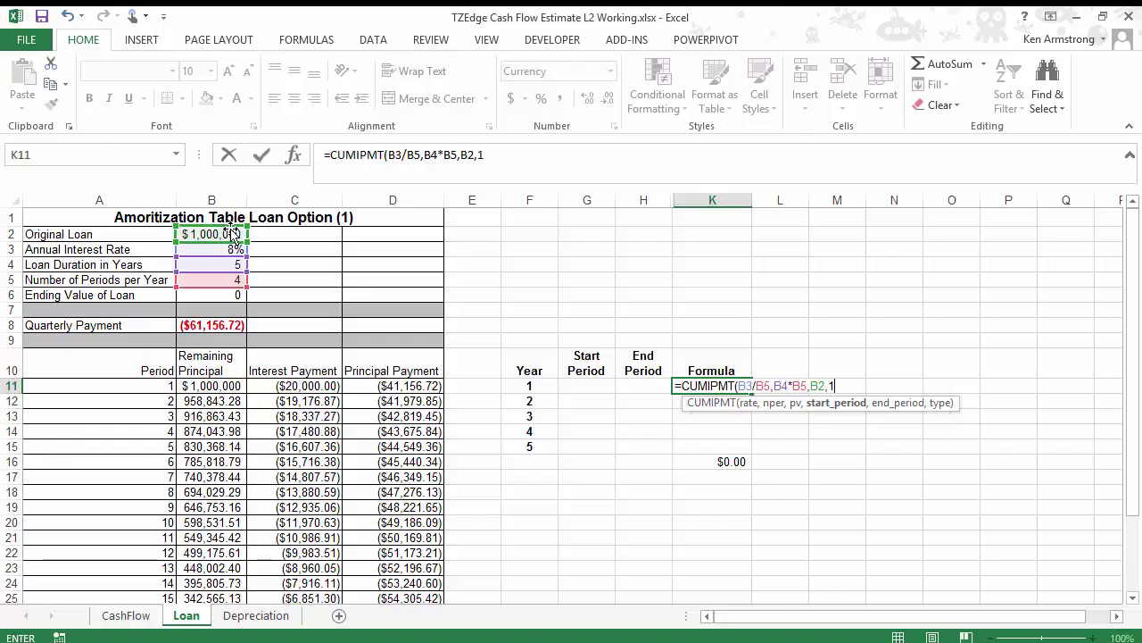
pyautogui.write(',')
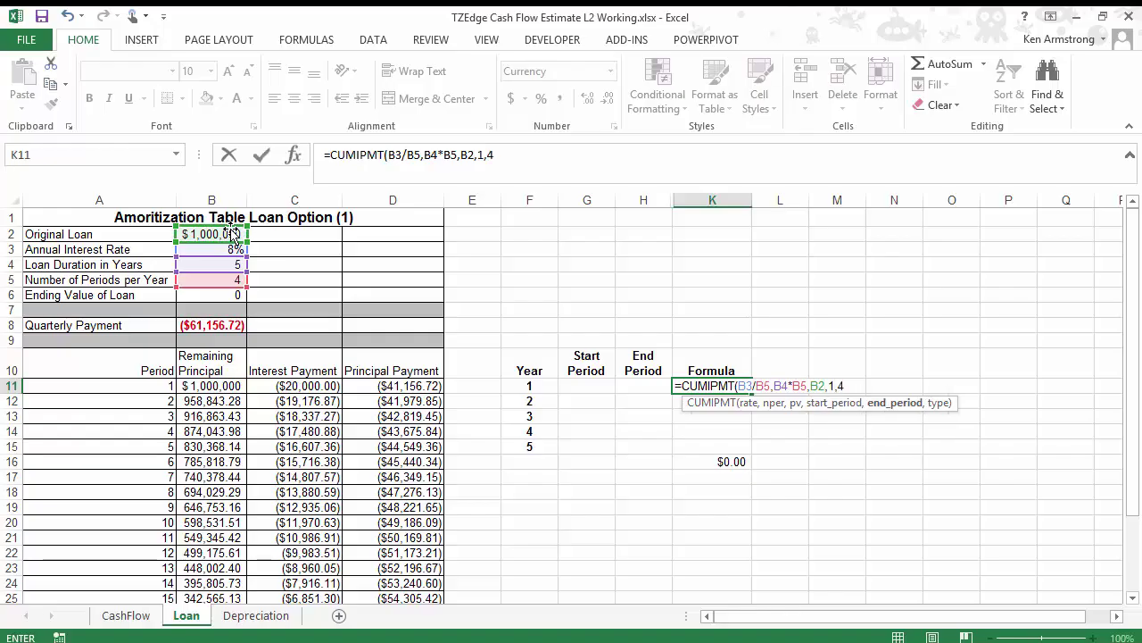
pyautogui.write('4)')
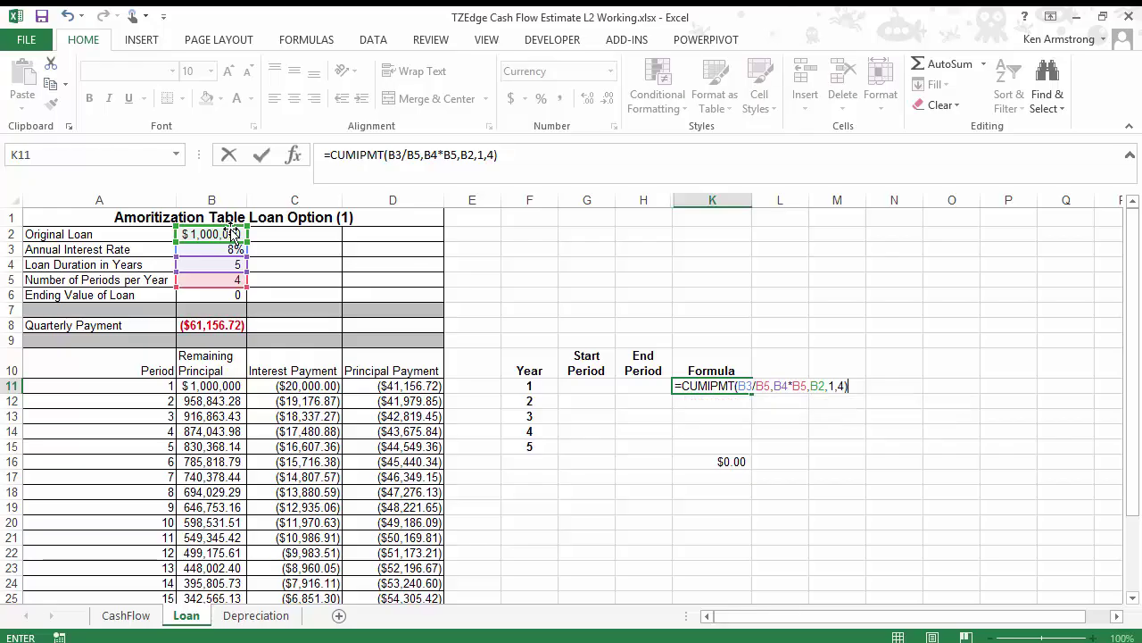
pyautogui.press('BackSpace')
pyautogui.write(',')
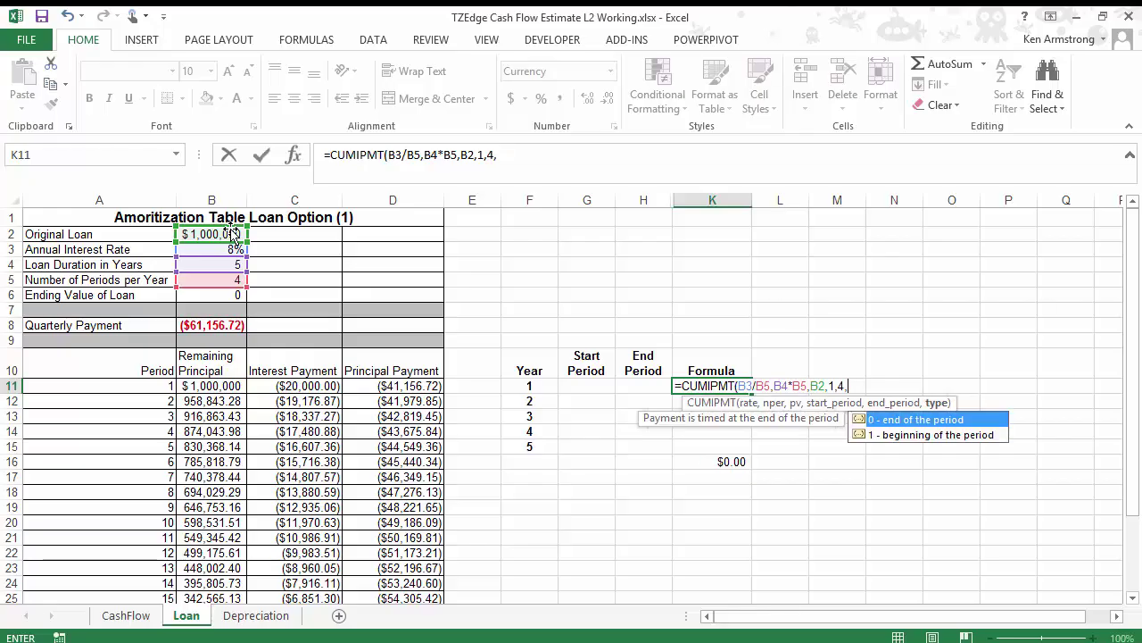
pyautogui.write('0)')
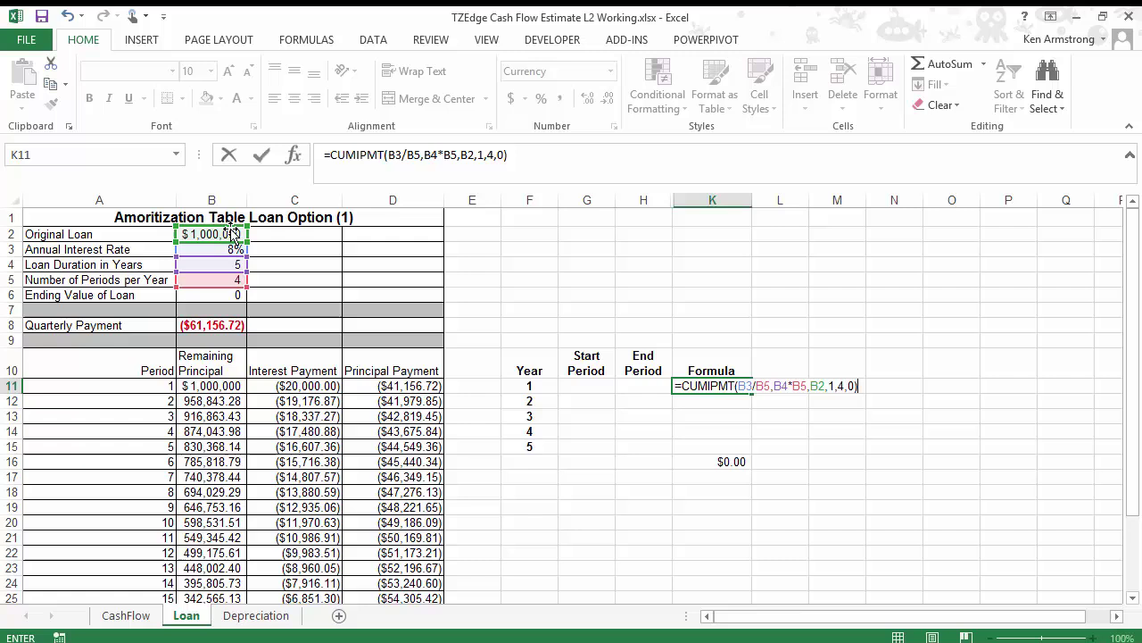
pyautogui.press('Return')
pyautogui.press('Up')
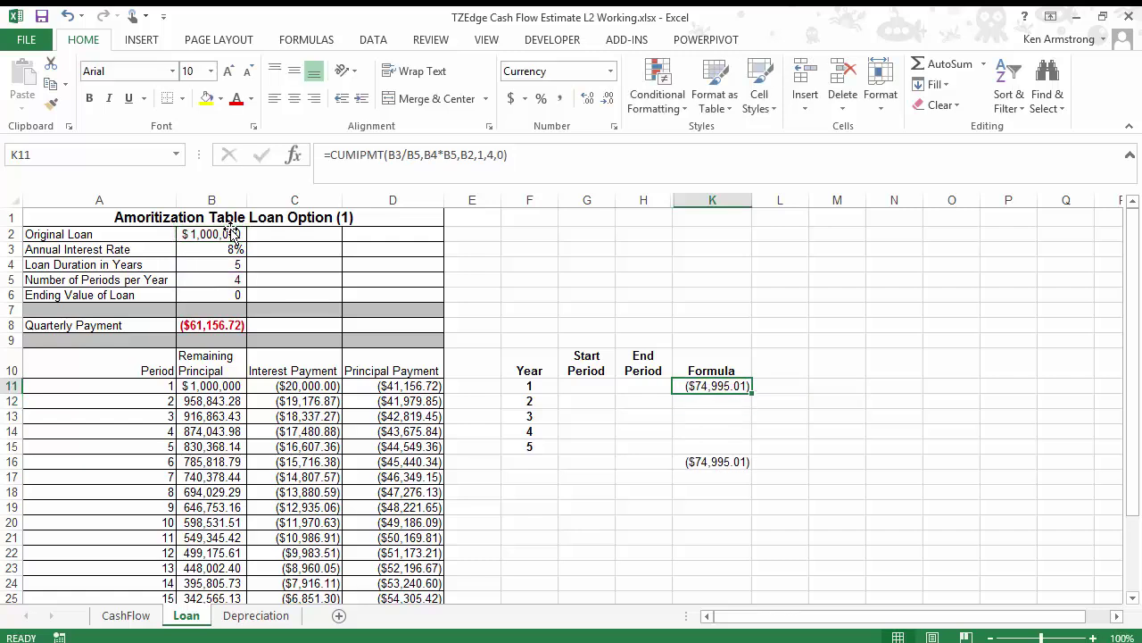
# - Make K11's references absolute as $B$3, $B$5, $B$4 and $B$2
pyautogui.click(397, 155)
pyautogui.press('F4')
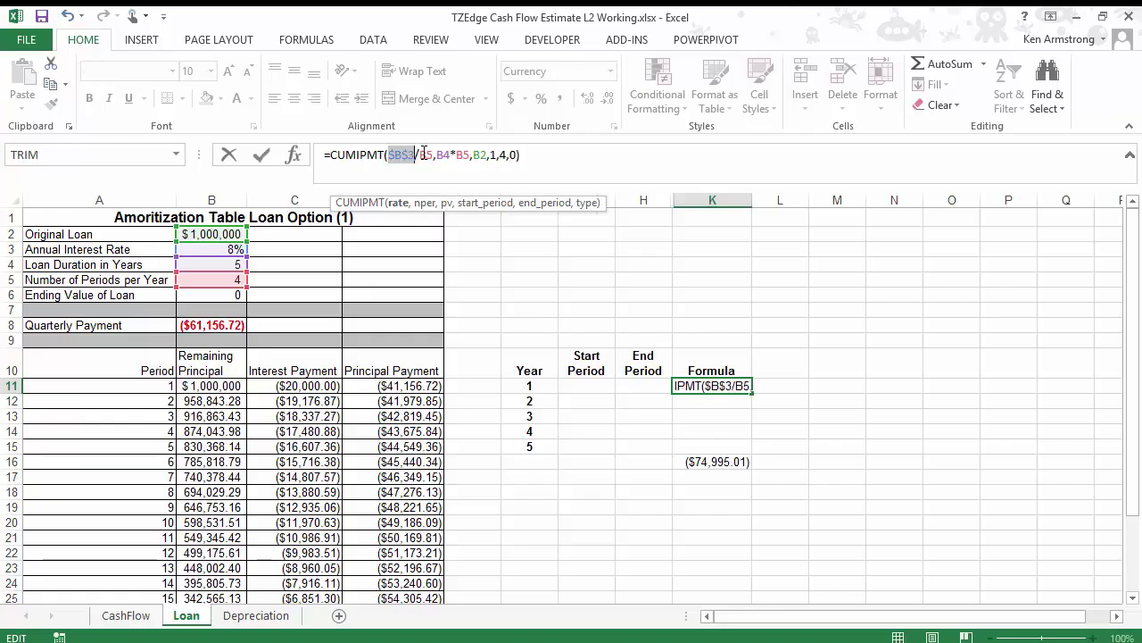
pyautogui.click(424, 155)
pyautogui.press('F4')
pyautogui.doubleClick(458, 156)
pyautogui.press('F4')
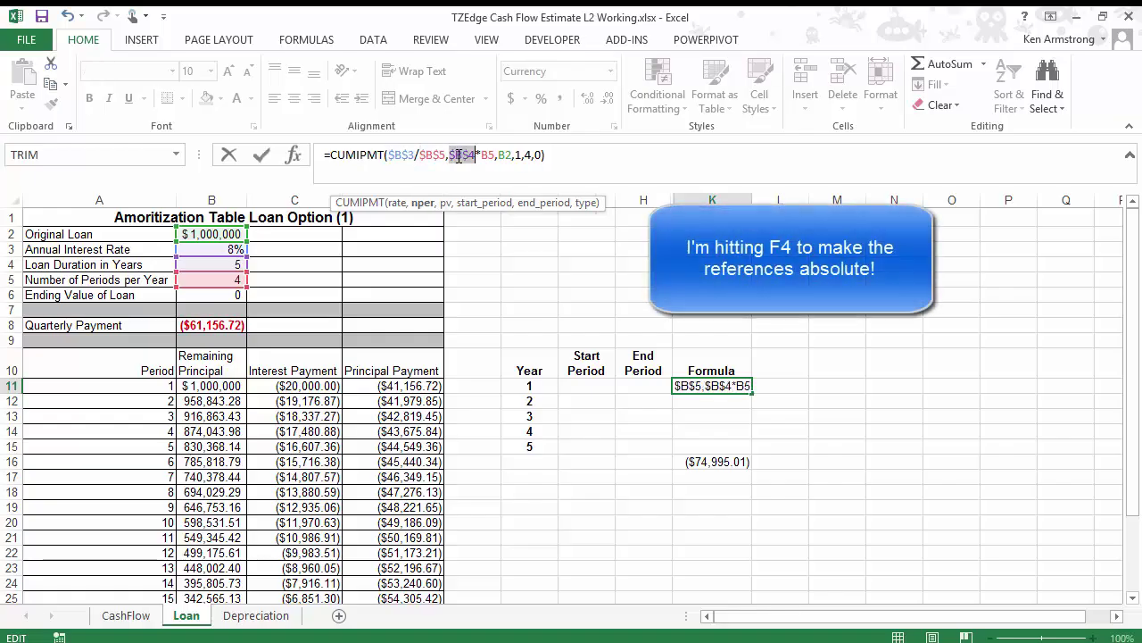
pyautogui.doubleClick(488, 155)
pyautogui.press('F4')
pyautogui.doubleClick(515, 155)
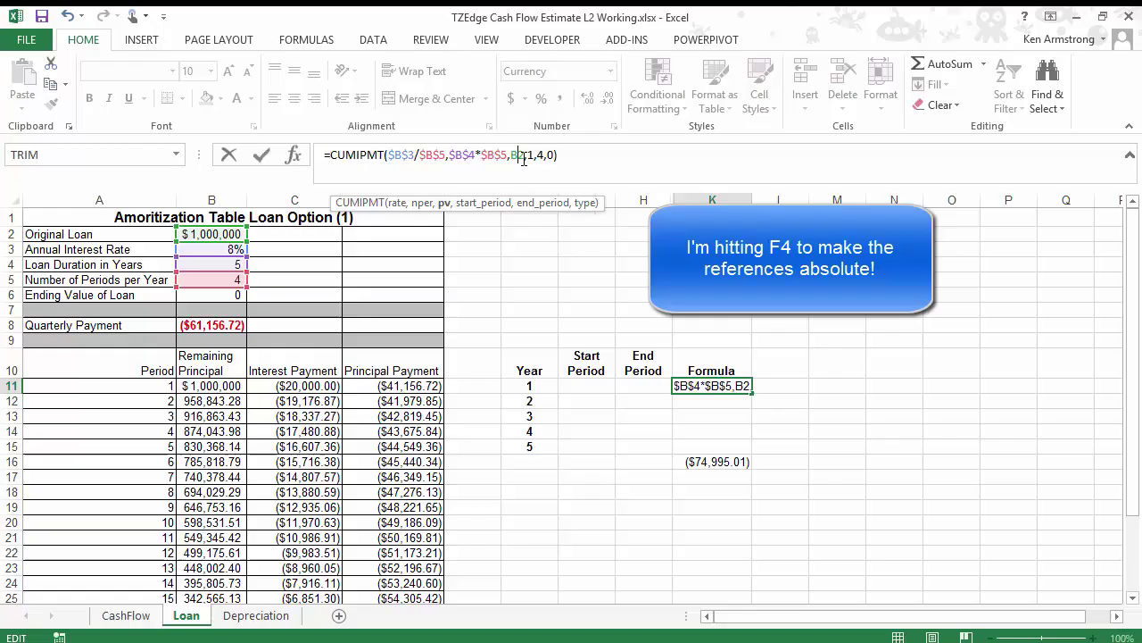
pyautogui.press('F4')
pyautogui.hotkey('ctrl', 'Return')
# - Fill the K11 formula down through K15
pyautogui.hotkey('shift', 'Down')
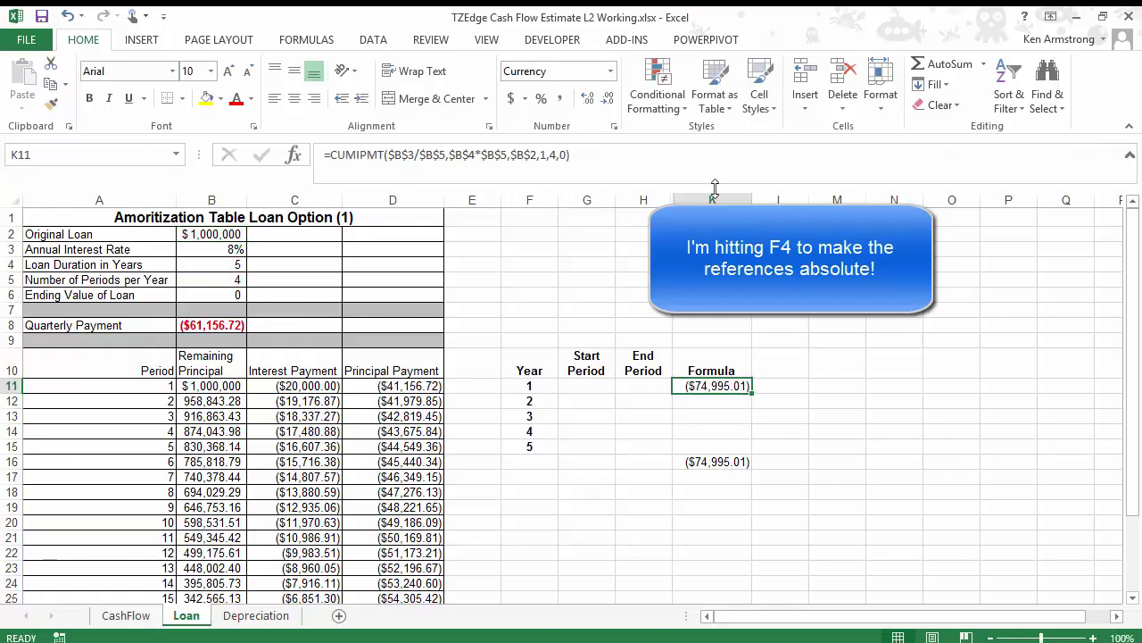
pyautogui.hotkey('shift', 'Down')
pyautogui.hotkey('shift', 'Down')
pyautogui.hotkey('shift', 'Down')
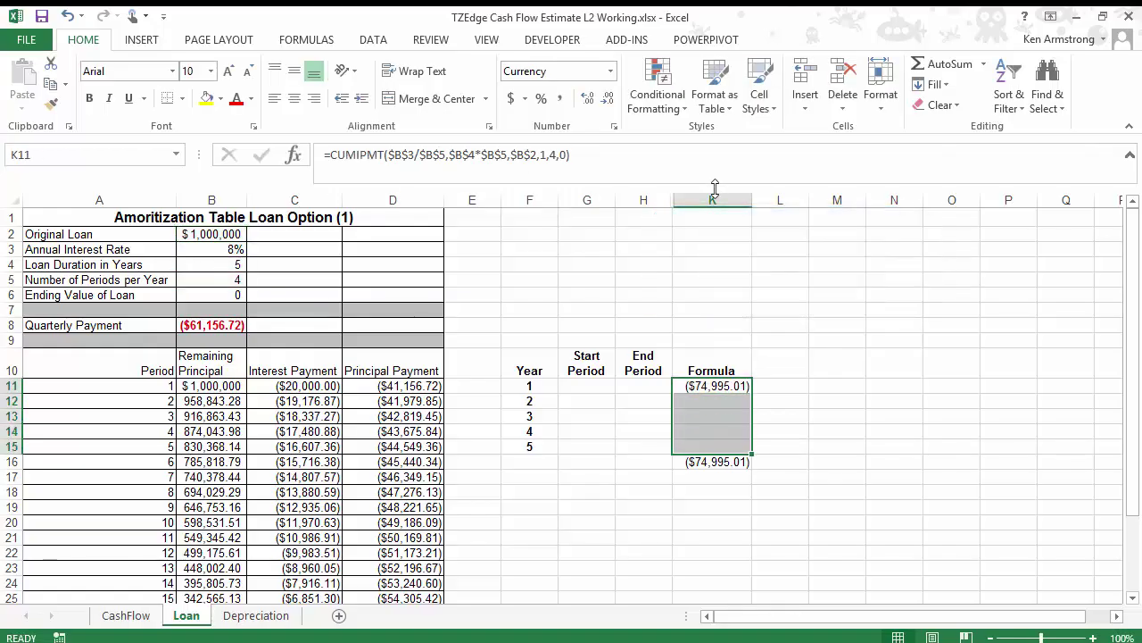
pyautogui.hotkey('ctrl', 'd')
# - Change the year 2 formula in K12 to cover periods 5 to 8
pyautogui.press('Down')
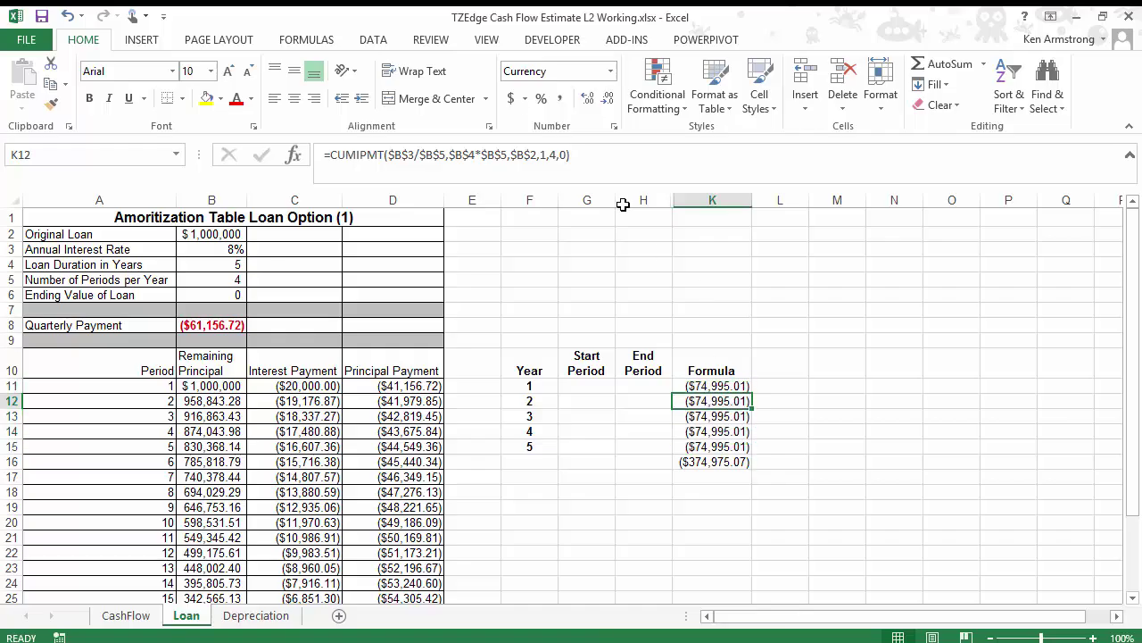
pyautogui.click(543, 155)
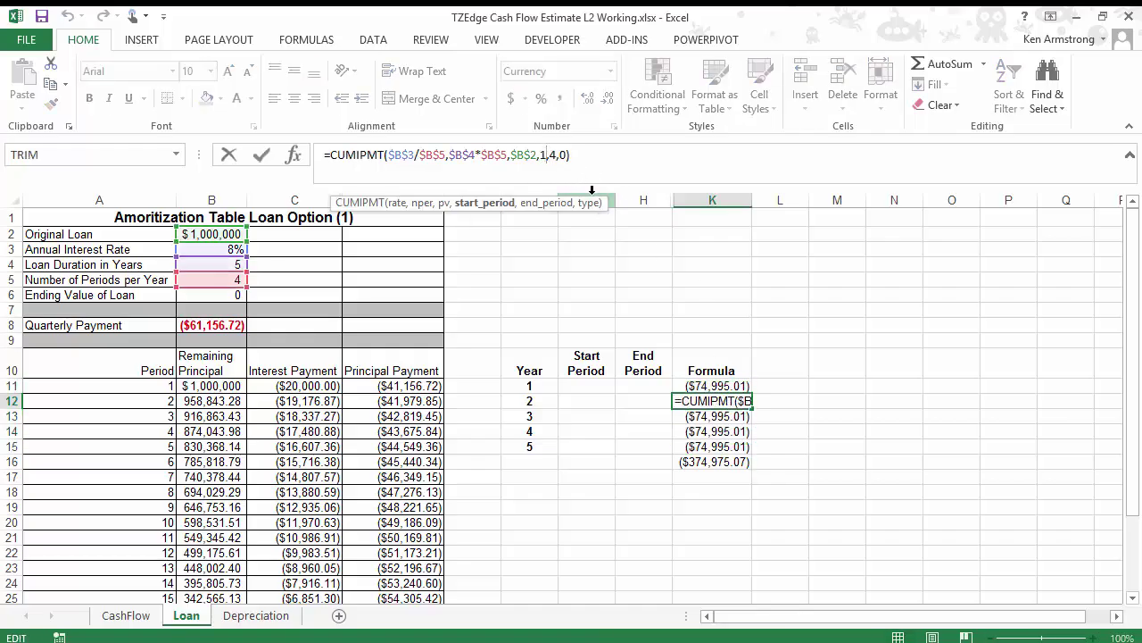
pyautogui.press('BackSpace')
pyautogui.write('5')
pyautogui.press('Right')
pyautogui.press('Right')
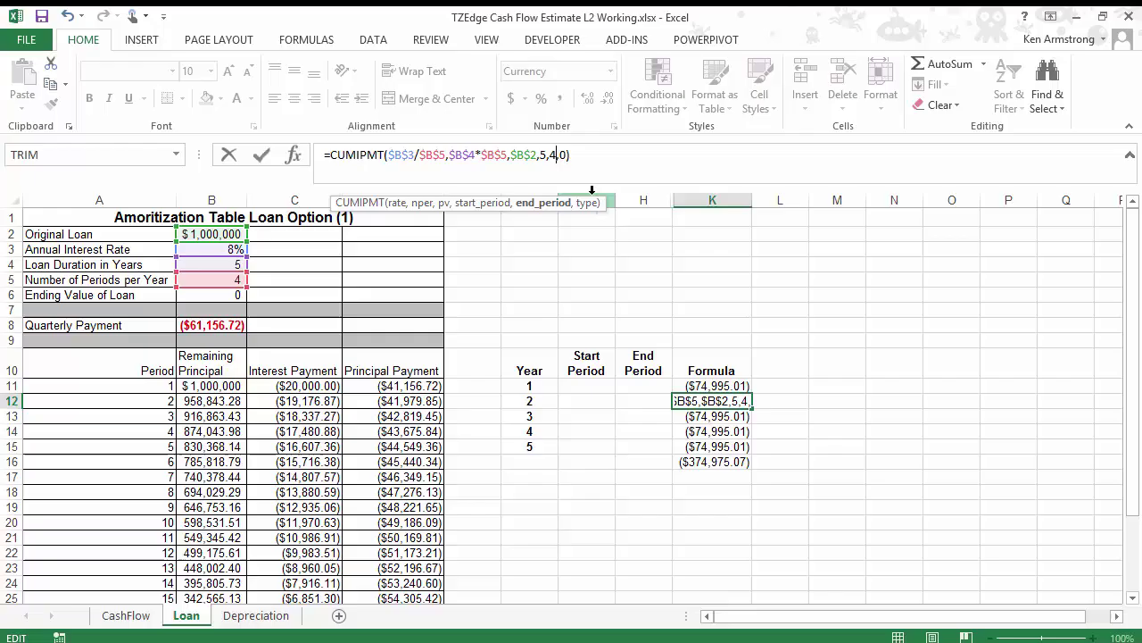
pyautogui.press('BackSpace')
pyautogui.write('8')
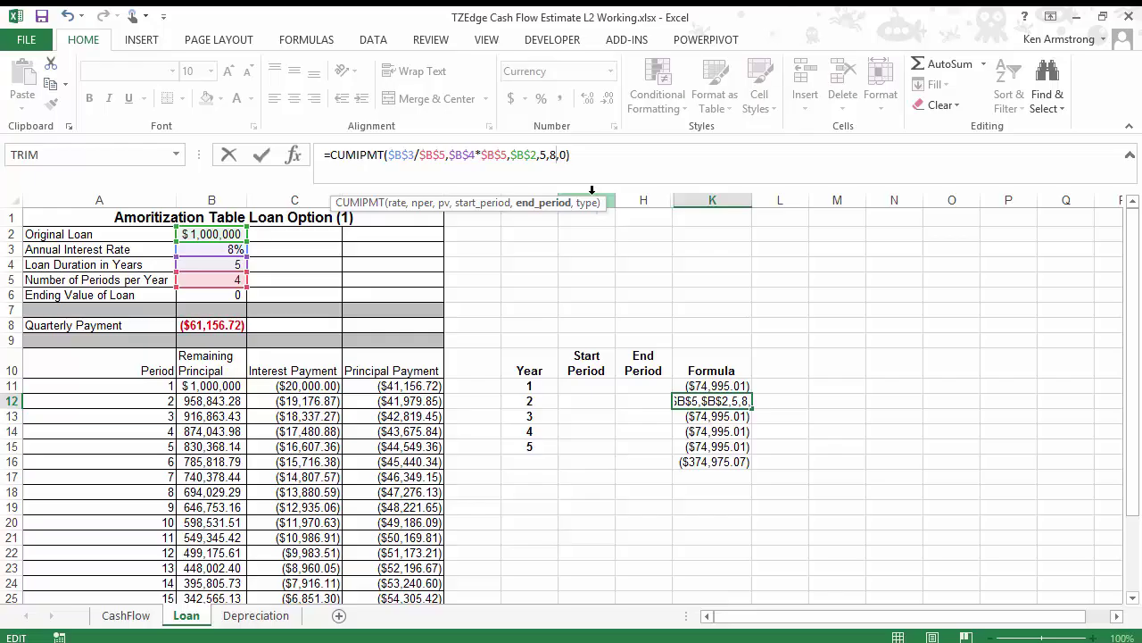
pyautogui.press('Return')
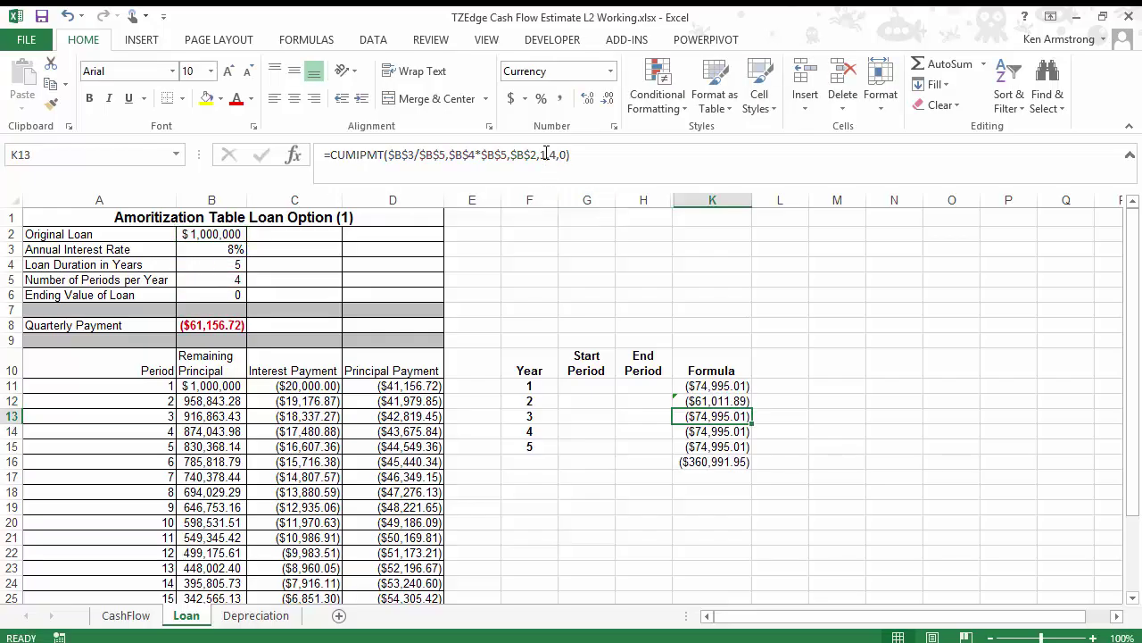
# - Change the year 3 formula in K13 to use start period 9 and end period 13
pyautogui.click(543, 154)
pyautogui.press('BackSpace')
pyautogui.write('9')
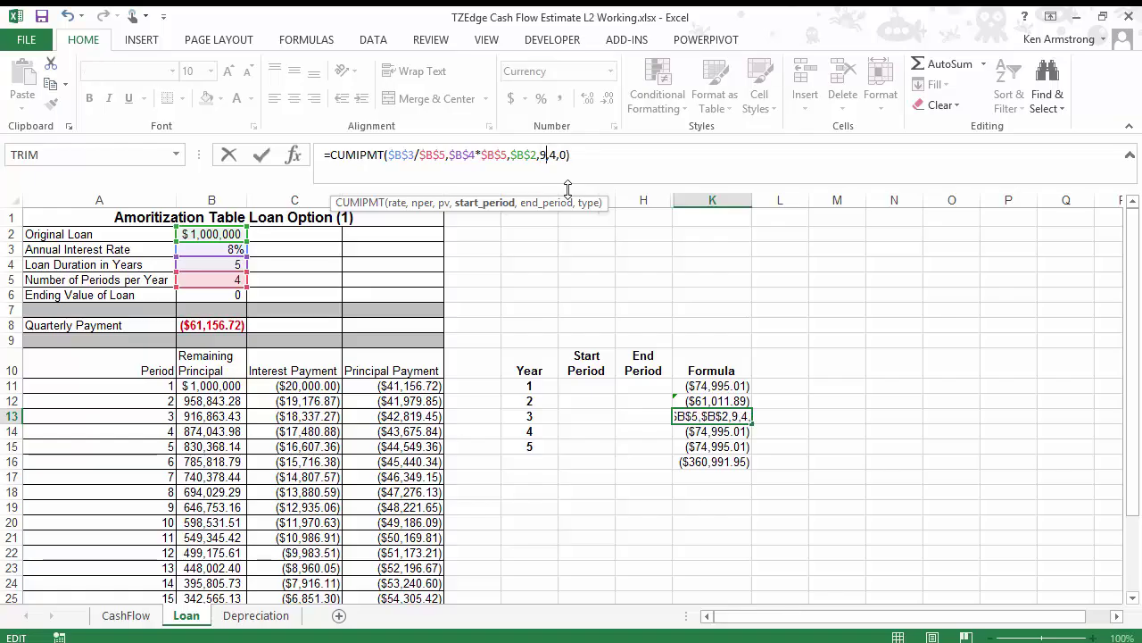
pyautogui.press('Right')
pyautogui.press('Delete')
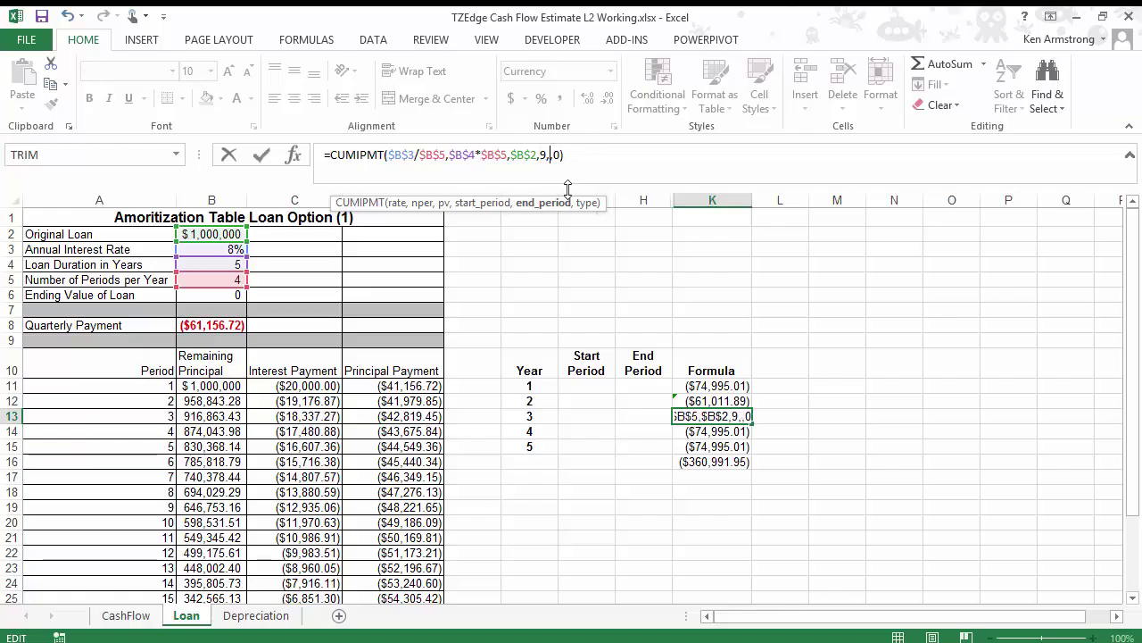
pyautogui.write('13')
pyautogui.press('Return')
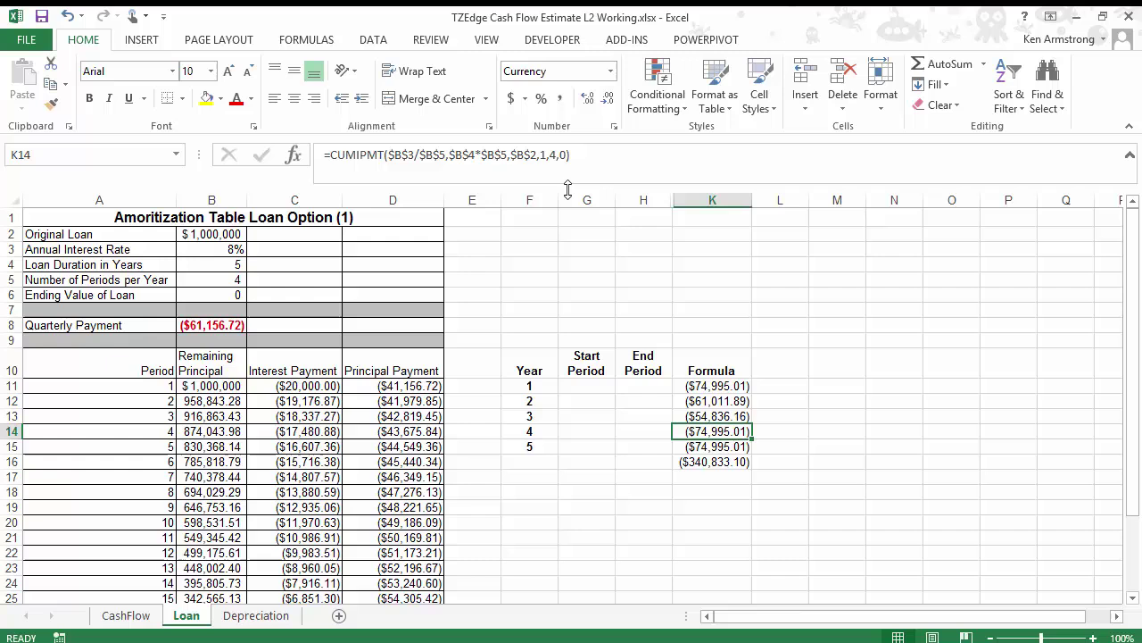
# - Clear the year 4 and year 5 formulas in K14:K15
pyautogui.press('Up')
pyautogui.press('Up')
pyautogui.press('Up')
pyautogui.press('Down')
pyautogui.press('Down')
pyautogui.press('Down')
pyautogui.press('Delete')
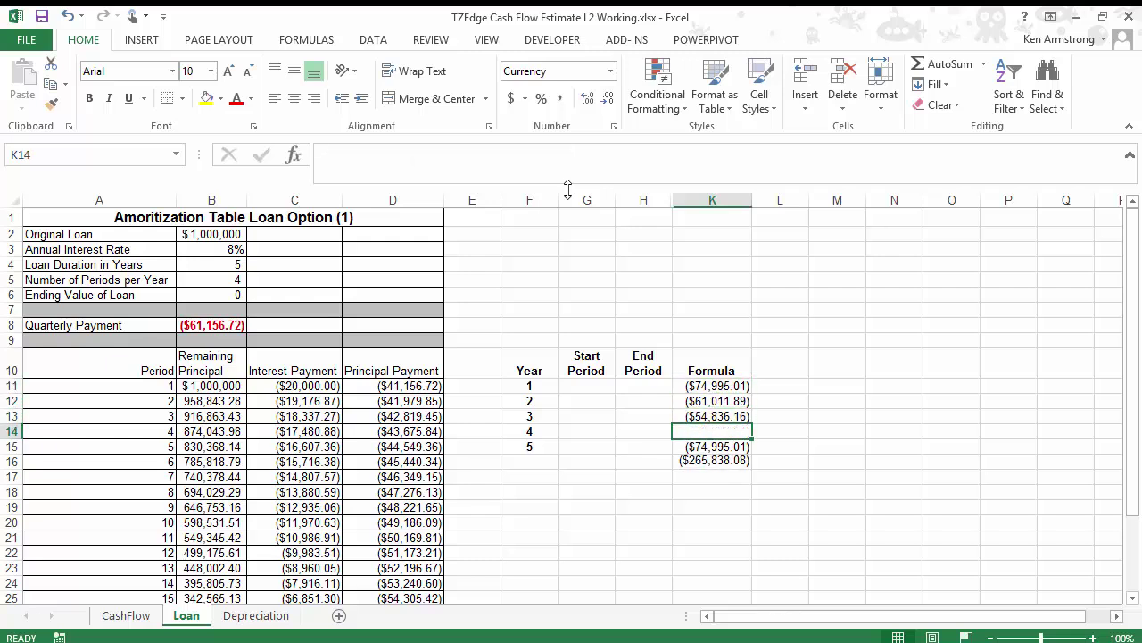
pyautogui.press('Down')
pyautogui.press('Delete')
# - Enter start/end periods 1 and 4 for year 1, 5 and 8 for year 2
pyautogui.press('Up')
pyautogui.press('Up')
pyautogui.press('Up')
pyautogui.press('Up')
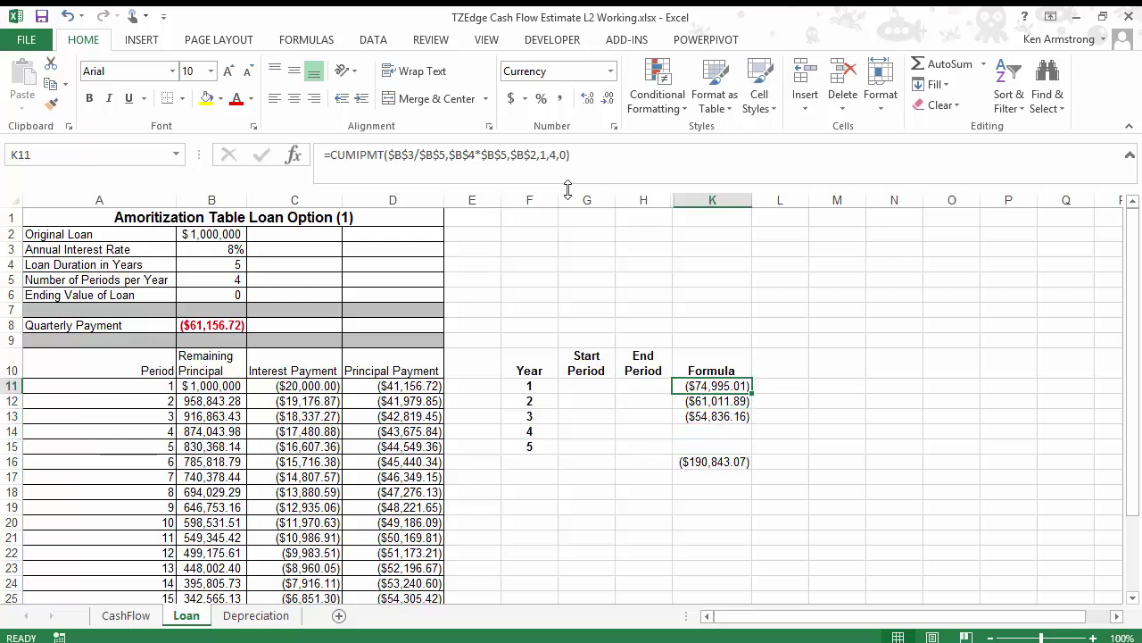
pyautogui.press('Left')
pyautogui.press('Left')
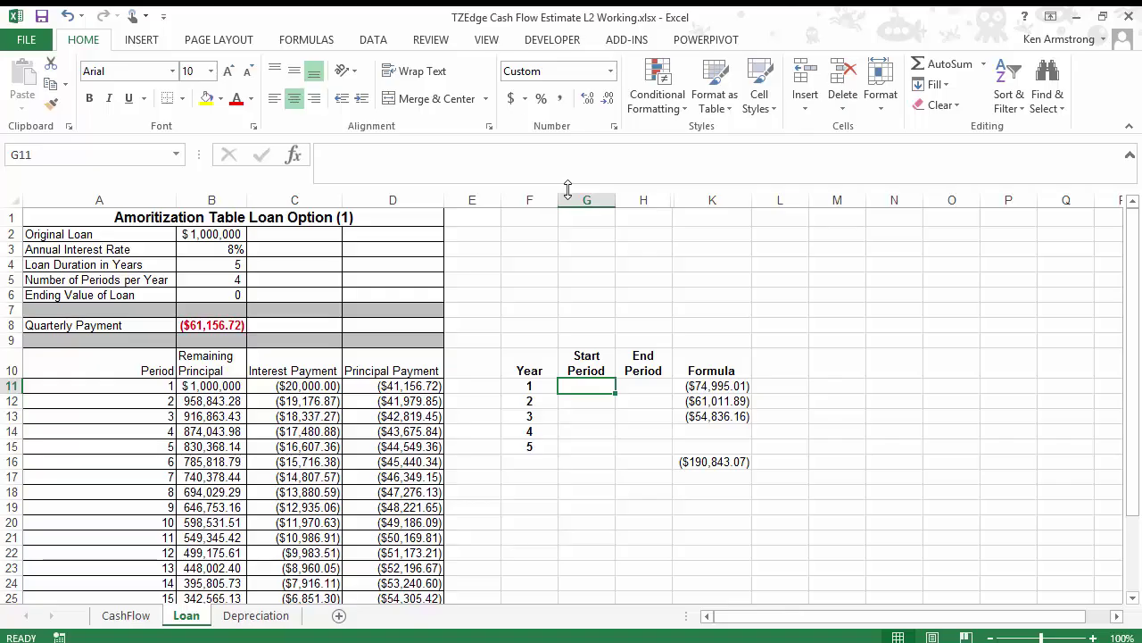
pyautogui.write('1')
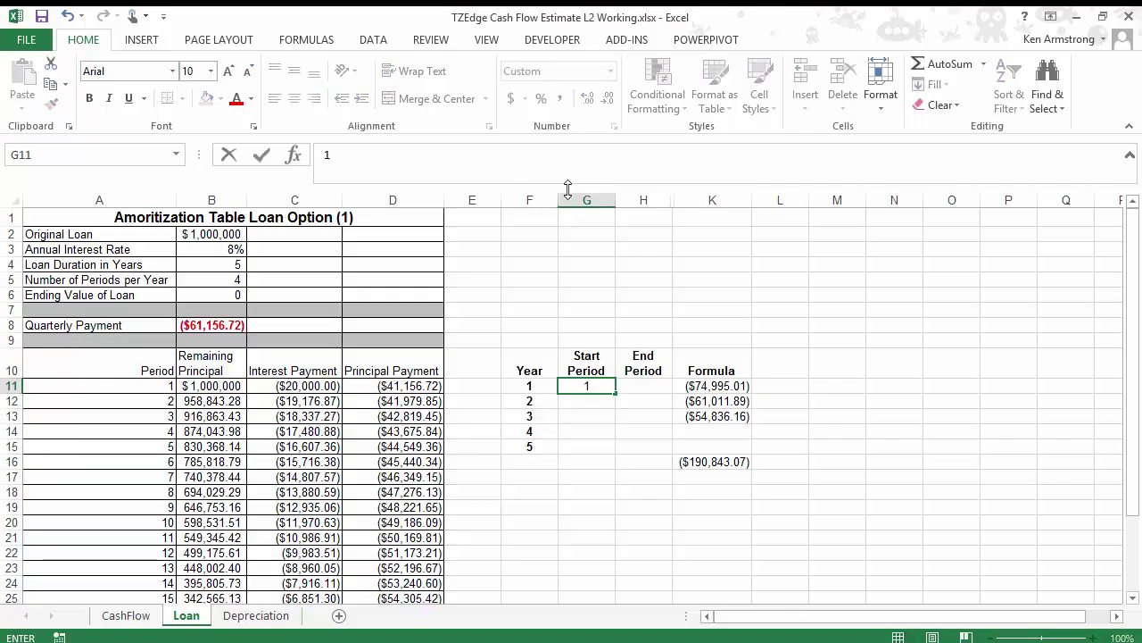
pyautogui.press('Tab')
pyautogui.write('4')
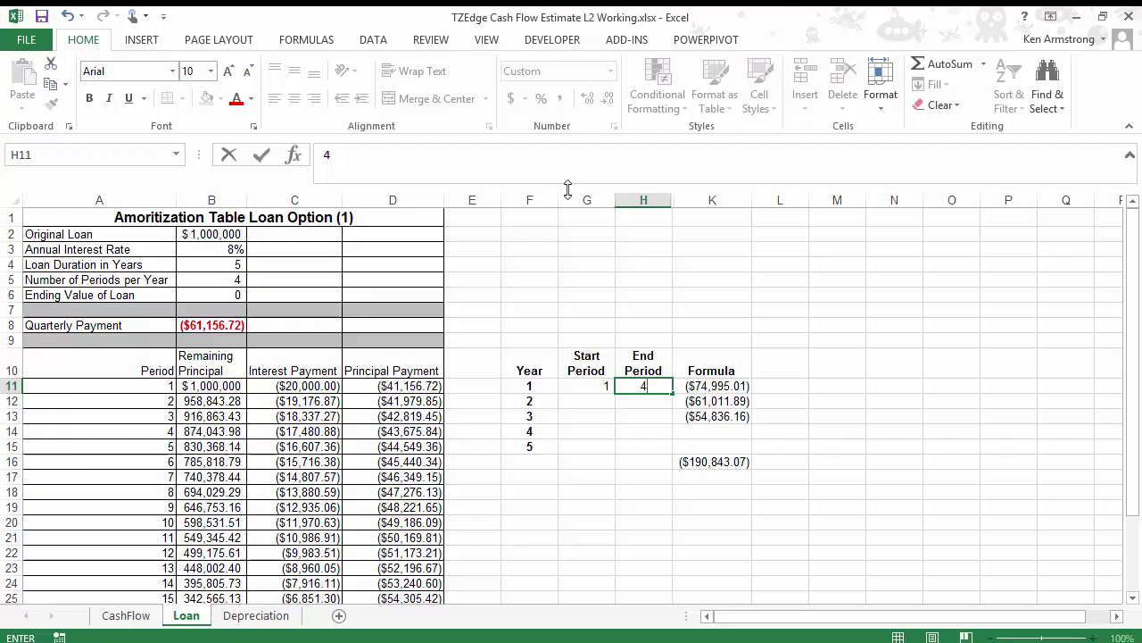
pyautogui.press('Return')
pyautogui.write('5')
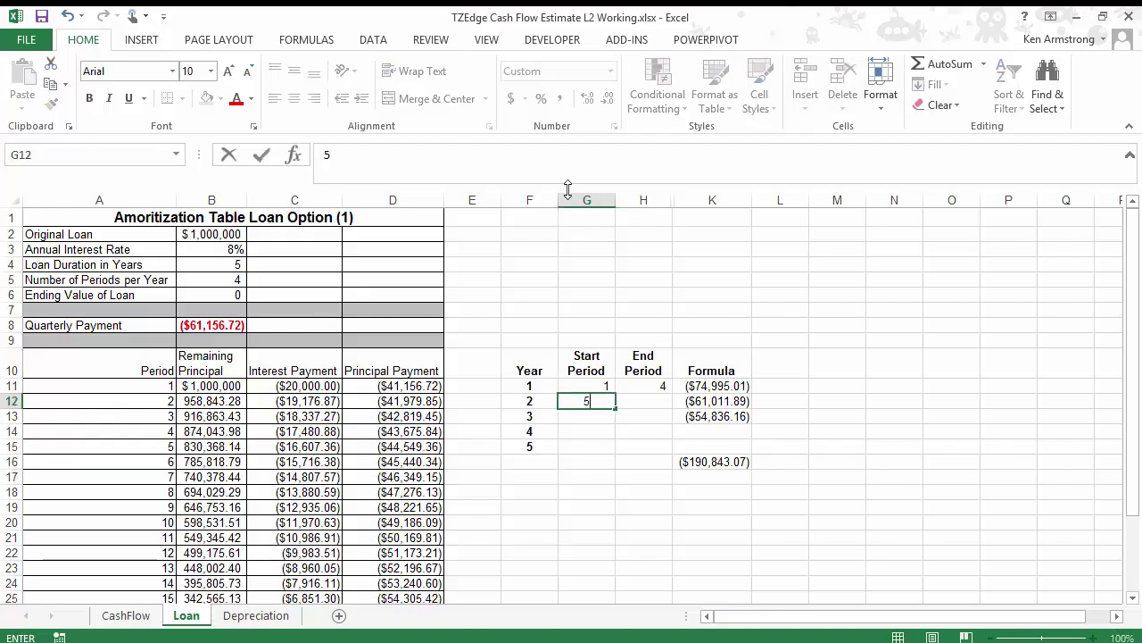
pyautogui.press('Tab')
pyautogui.write('8')
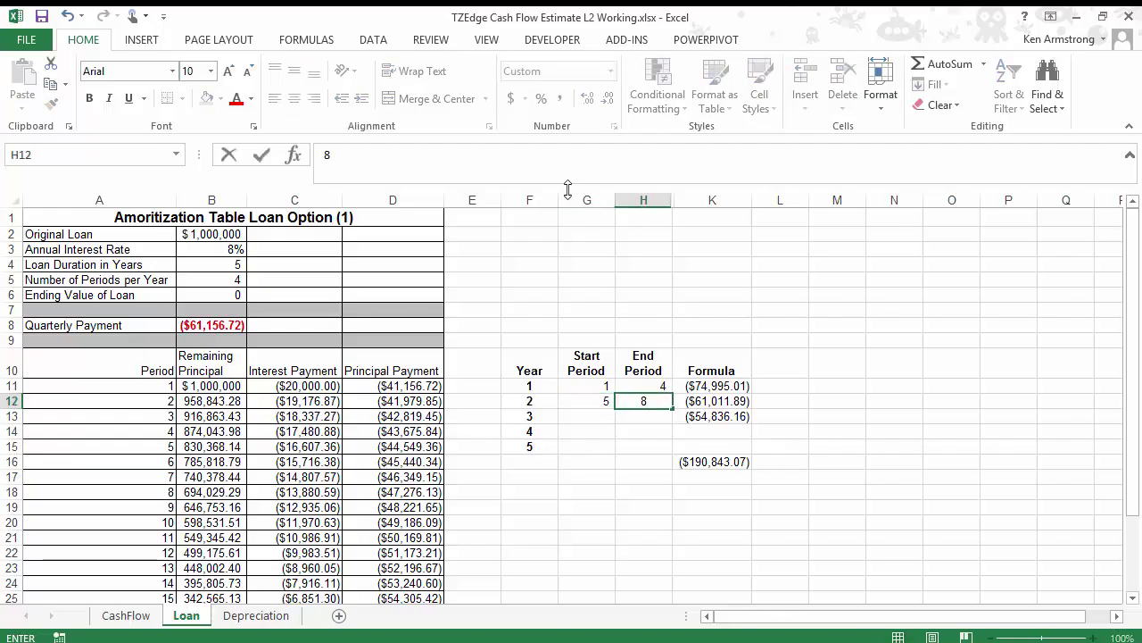
pyautogui.press('Left')
# - Extend the Start Periods to 17 and End Periods to 20 through year 5
pyautogui.press('Up')
pyautogui.hotkey('shift', 'Down')
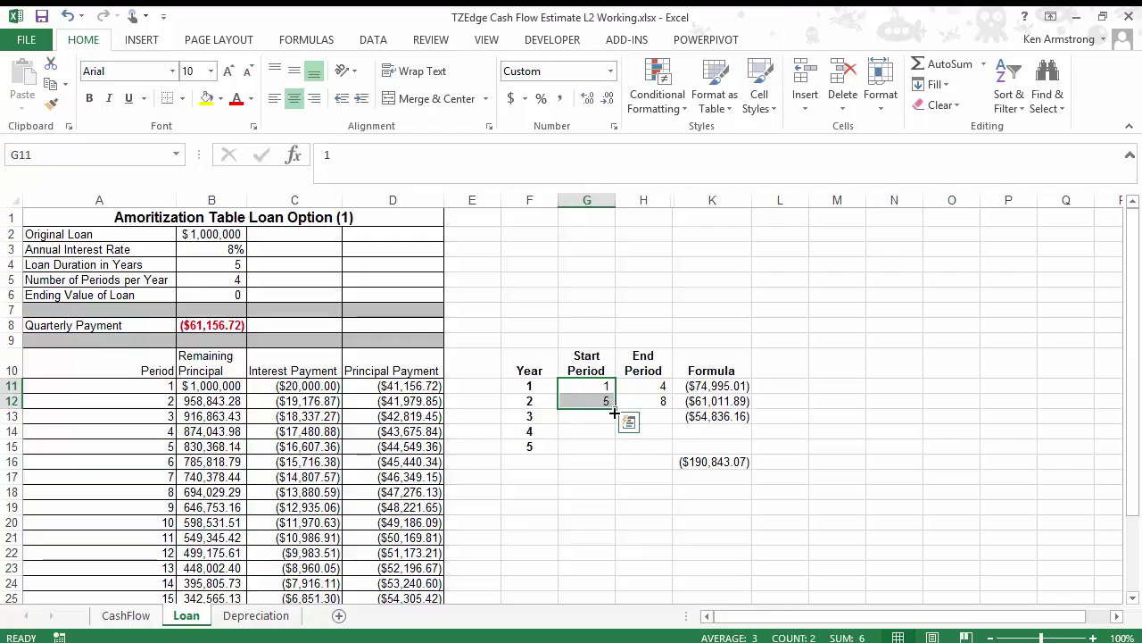
pyautogui.moveTo(614, 411); pyautogui.dragTo(617, 453)
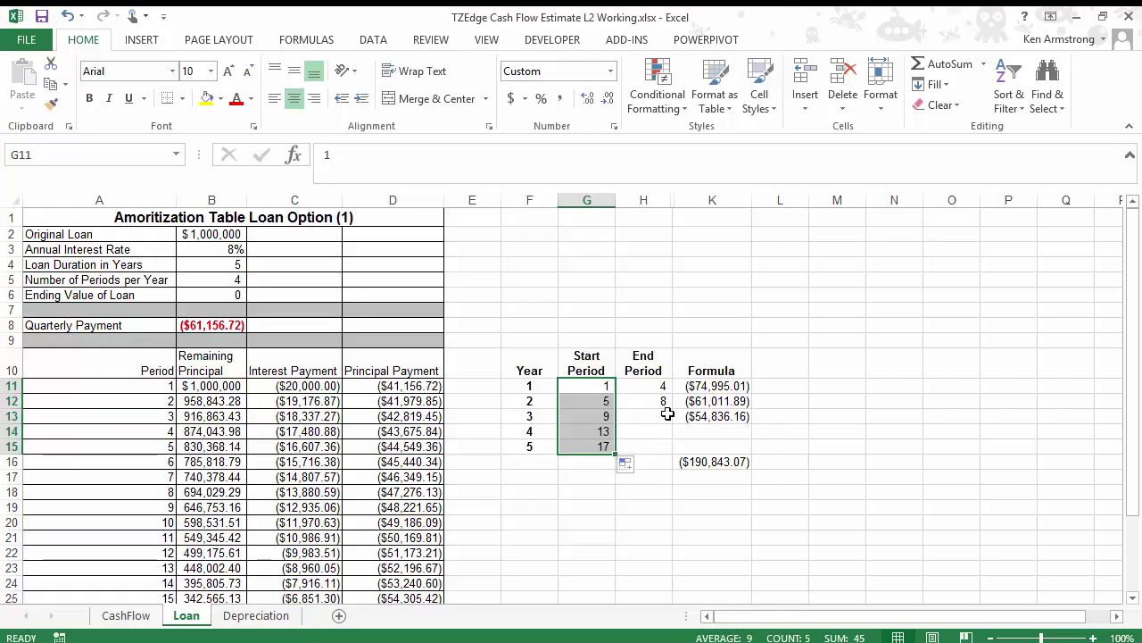
pyautogui.click(656, 389)
pyautogui.moveTo(656, 389); pyautogui.dragTo(674, 449)
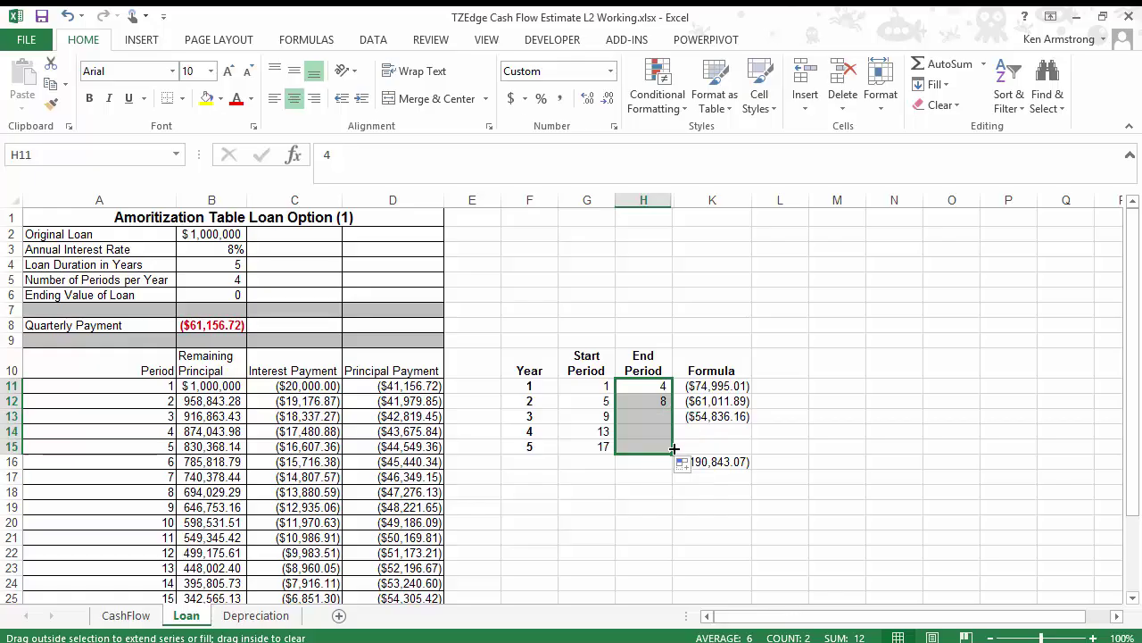
# - Link K11's start and end period arguments to G11 and H11
pyautogui.click(720, 384)
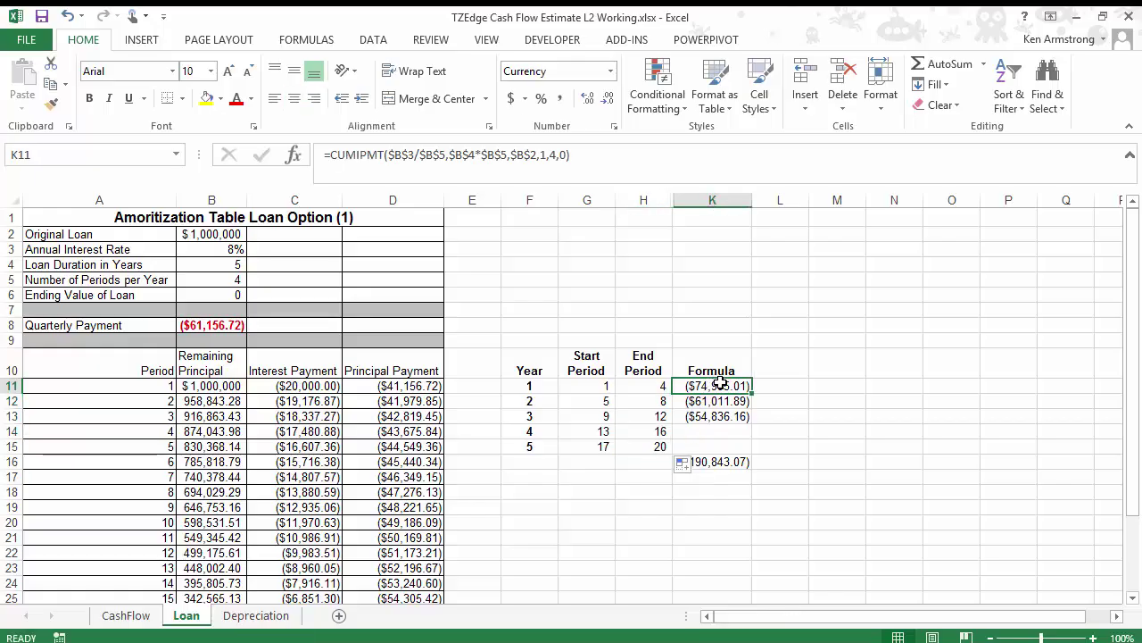
pyautogui.click(547, 155)
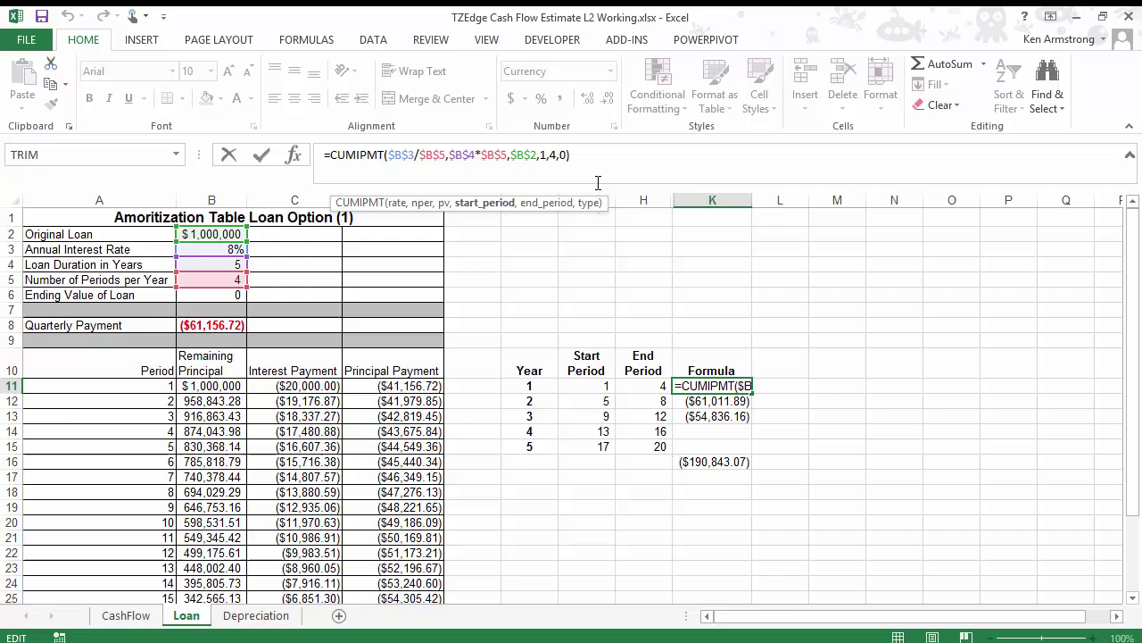
pyautogui.press('BackSpace')
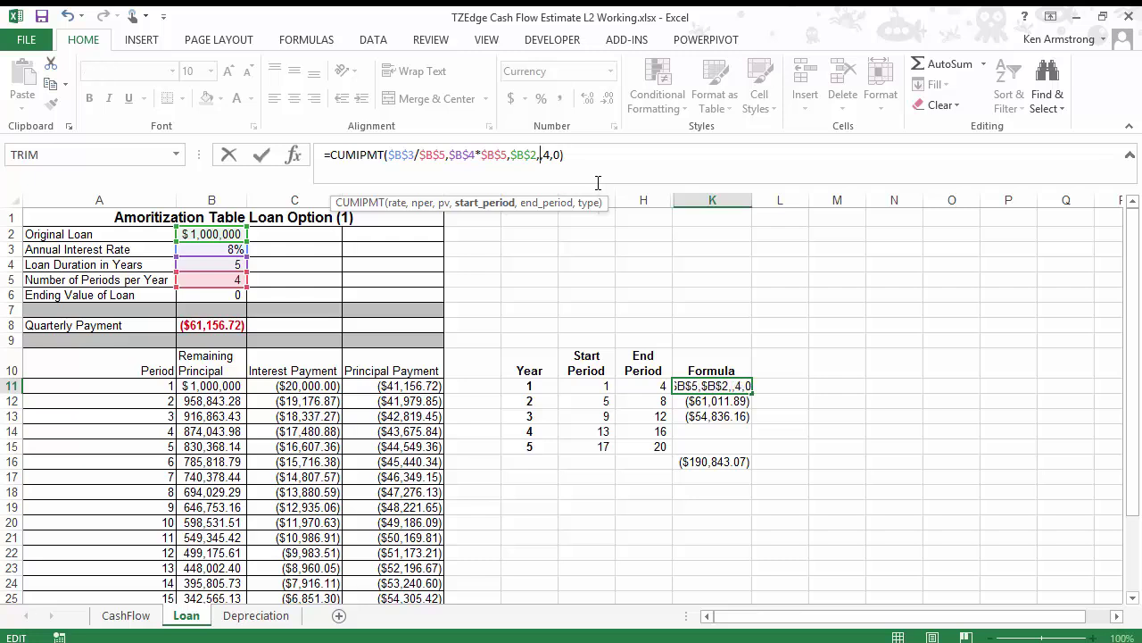
pyautogui.click(582, 385)
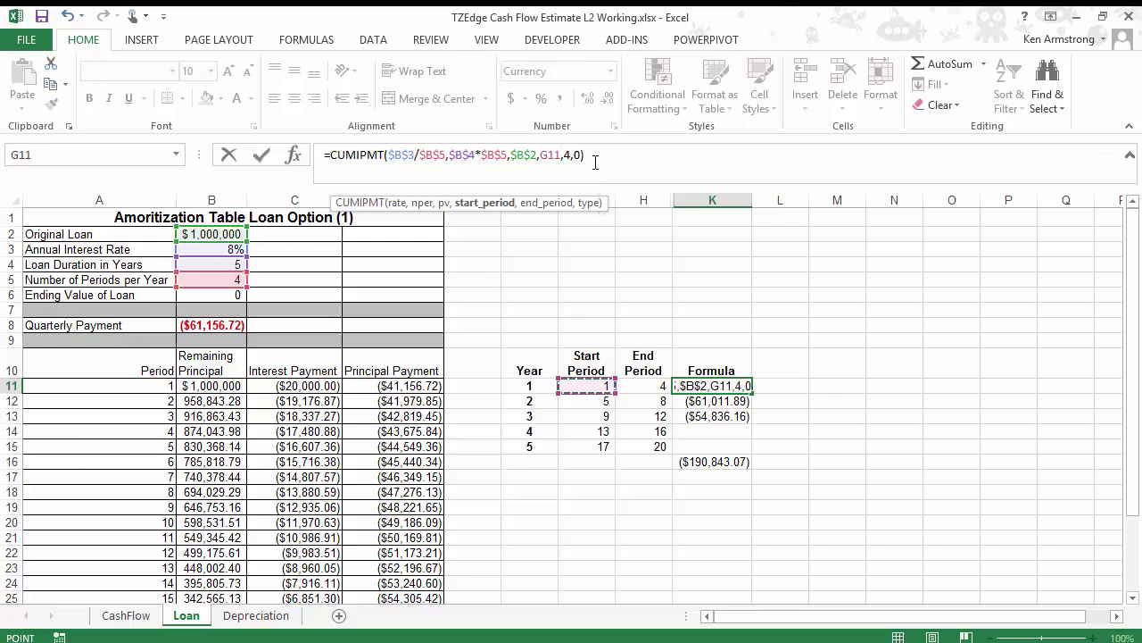
pyautogui.click(572, 155)
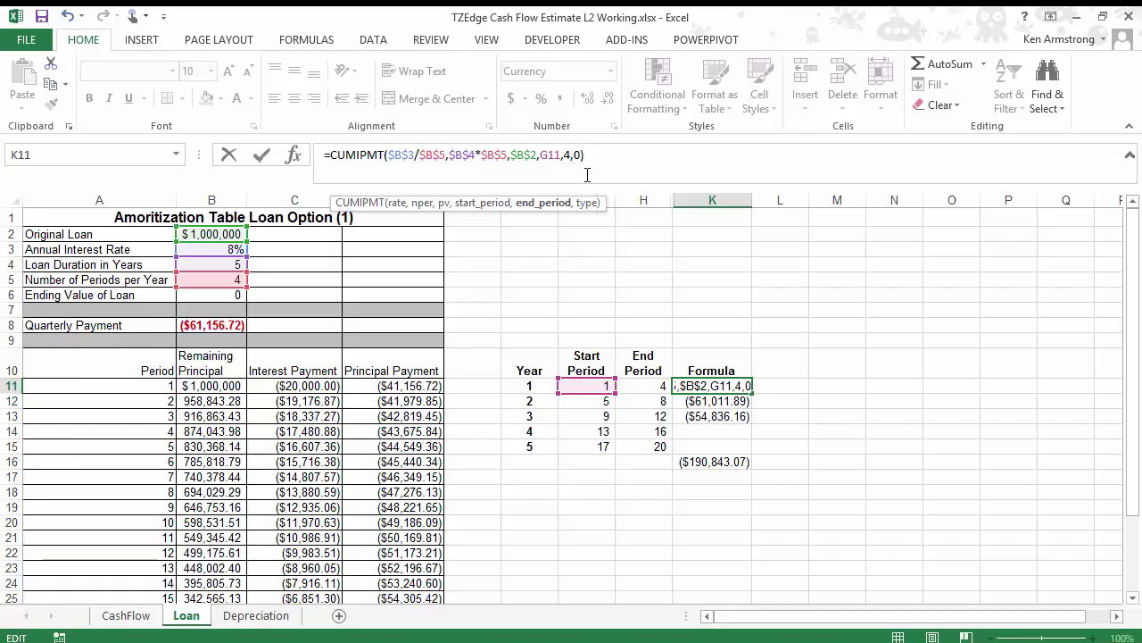
pyautogui.press('BackSpace')
pyautogui.click(652, 385)
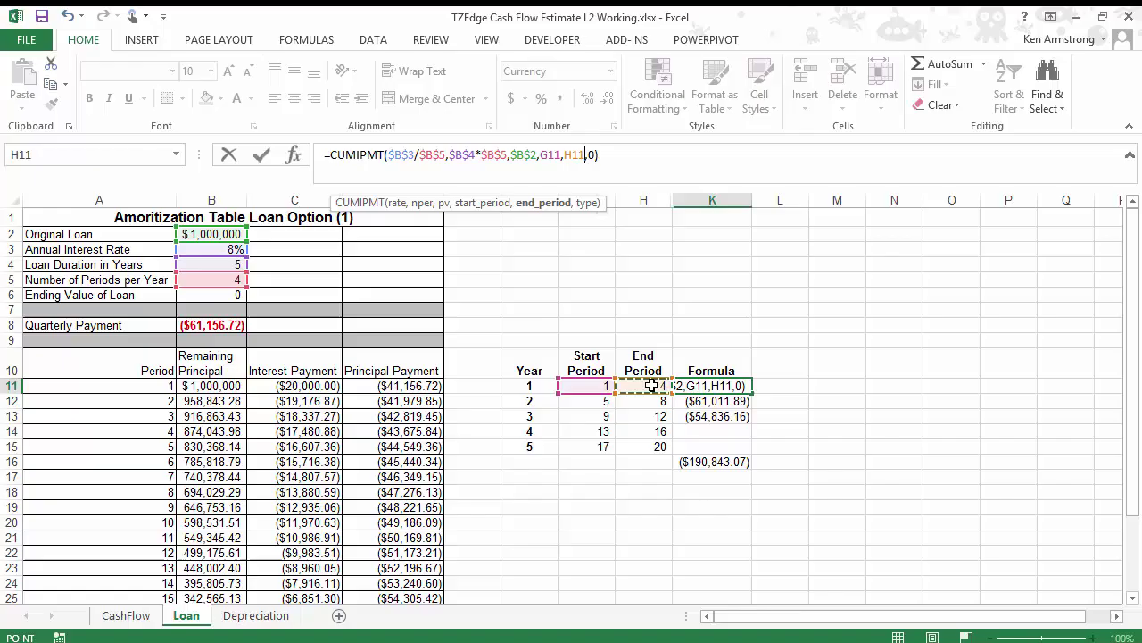
pyautogui.press('Return')
# - Fill the linked formula down through K15 and check the K16 total of ($223,134.36)
pyautogui.press('Up')
pyautogui.hotkey('shift', 'Down')
pyautogui.hotkey('shift', 'Down')
pyautogui.hotkey('shift', 'Down')
pyautogui.hotkey('shift', 'Down')
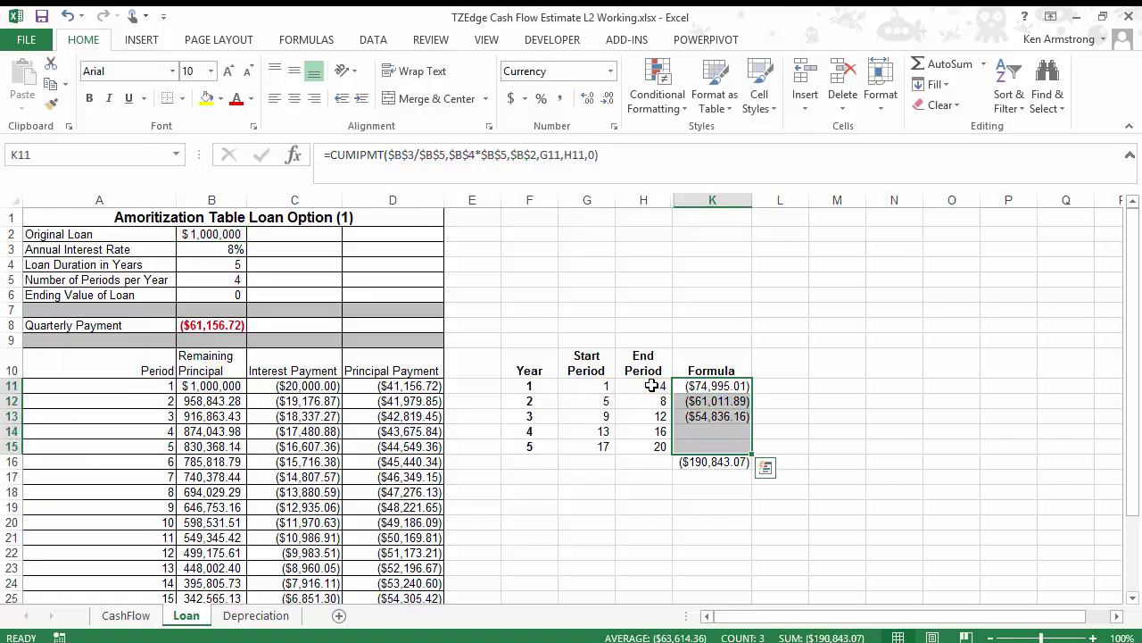
pyautogui.hotkey('ctrl', 'd')
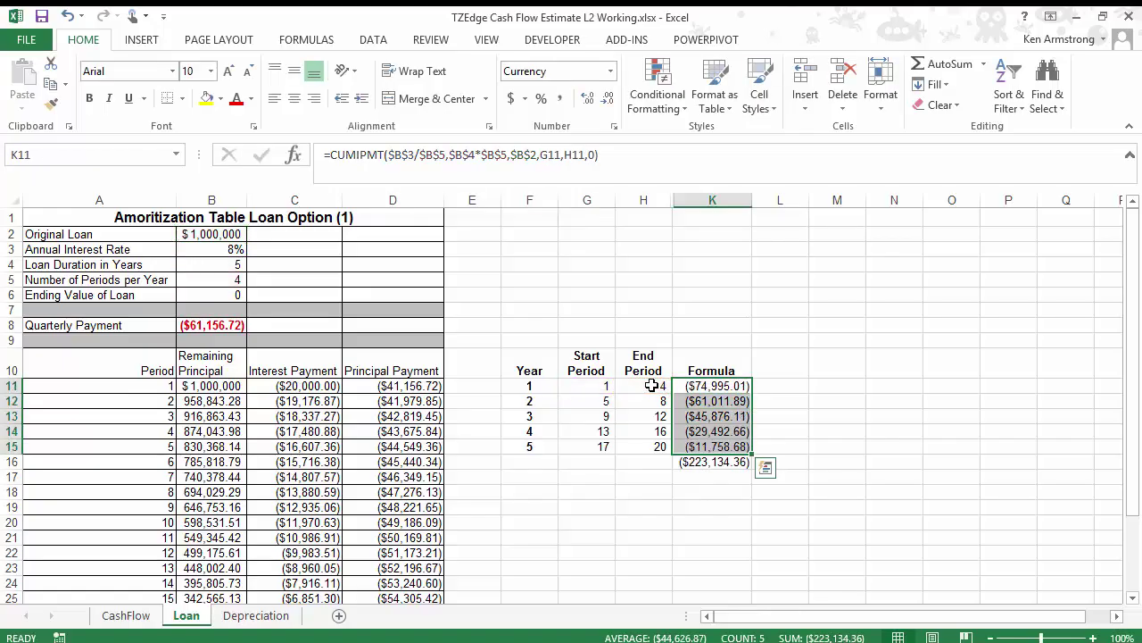
pyautogui.click(732, 464)
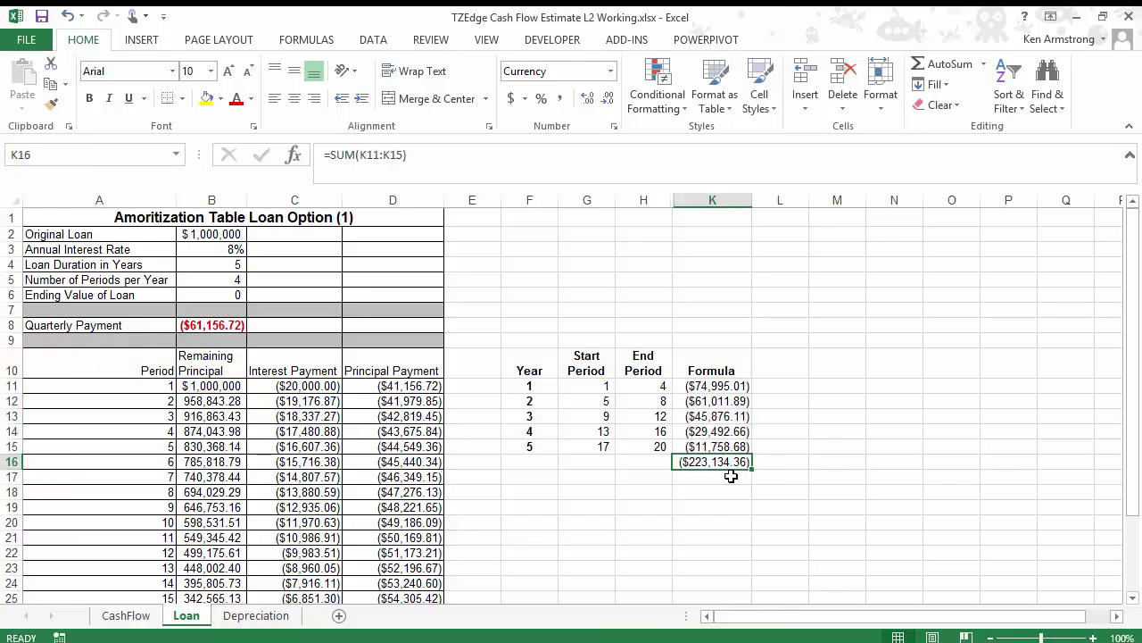
pyautogui.scroll(-3, 730, 475)
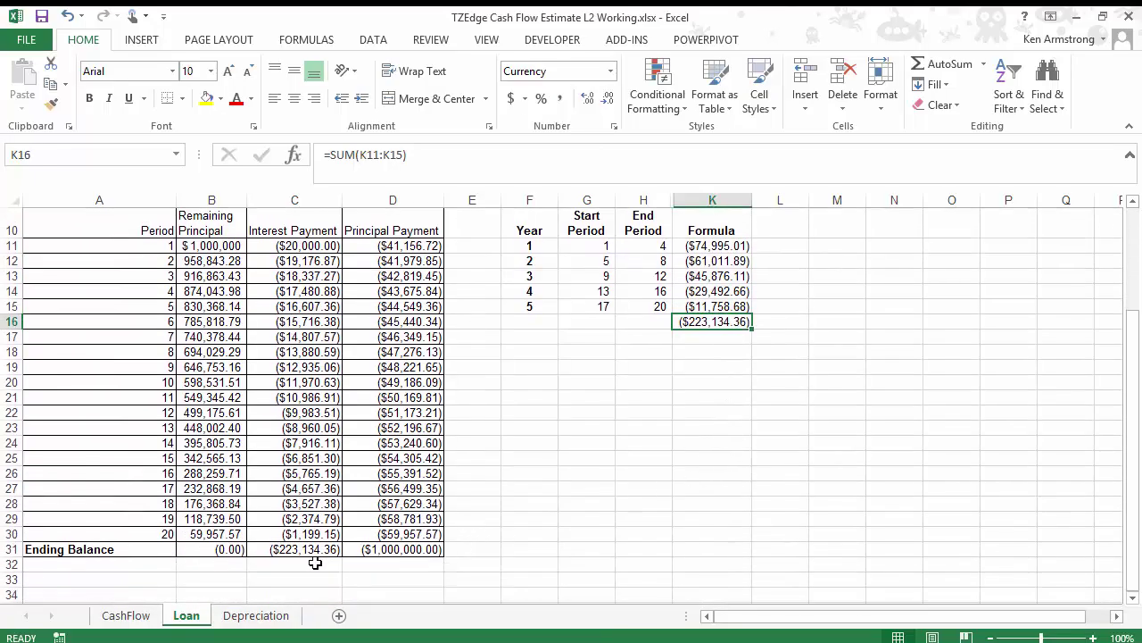
pyautogui.click(727, 336)
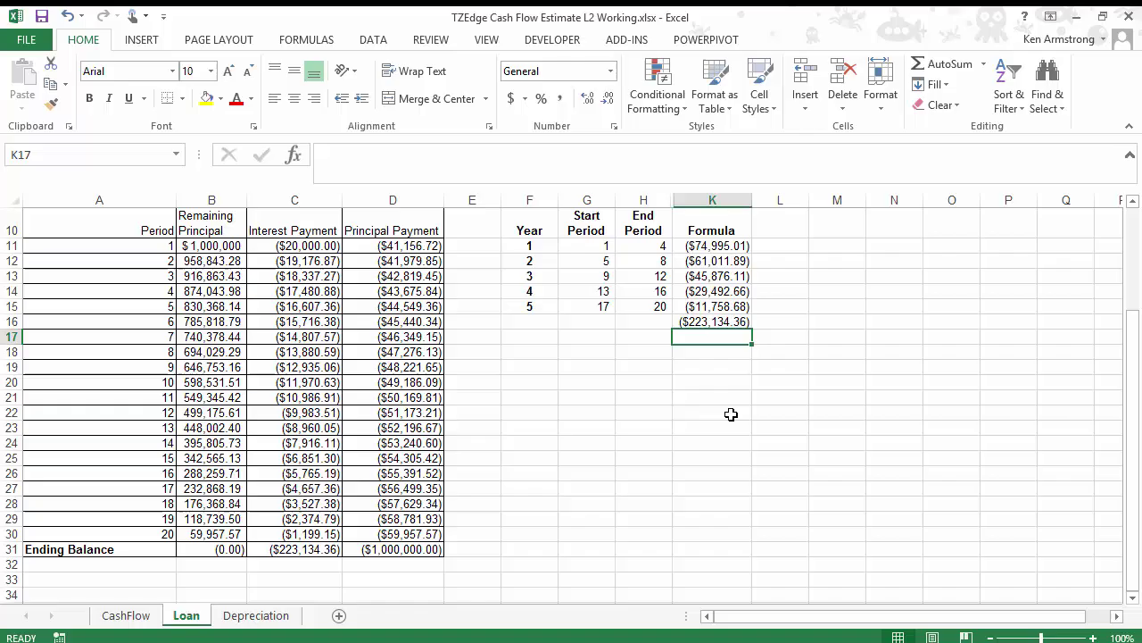
pyautogui.scroll(2, 732, 414)
# - Inspect K11's formula and the start and end periods for years 1 to 3
pyautogui.click(714, 337)
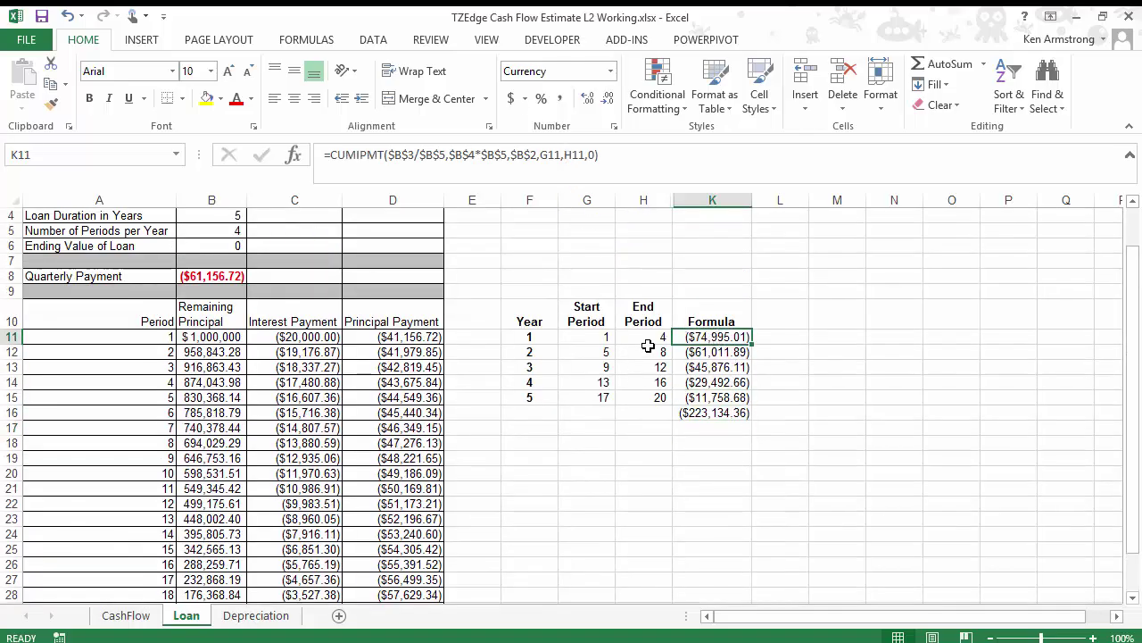
pyautogui.moveTo(587, 335); pyautogui.dragTo(623, 340)
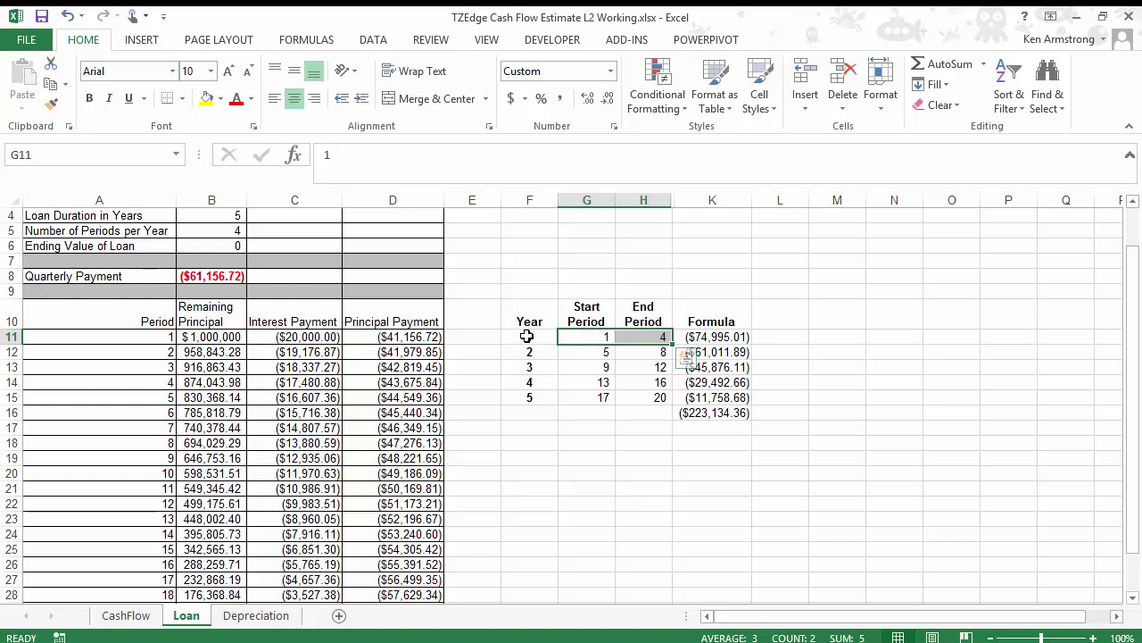
pyautogui.click(526, 336)
pyautogui.moveTo(586, 336); pyautogui.dragTo(659, 338)
pyautogui.moveTo(586, 351); pyautogui.dragTo(659, 351)
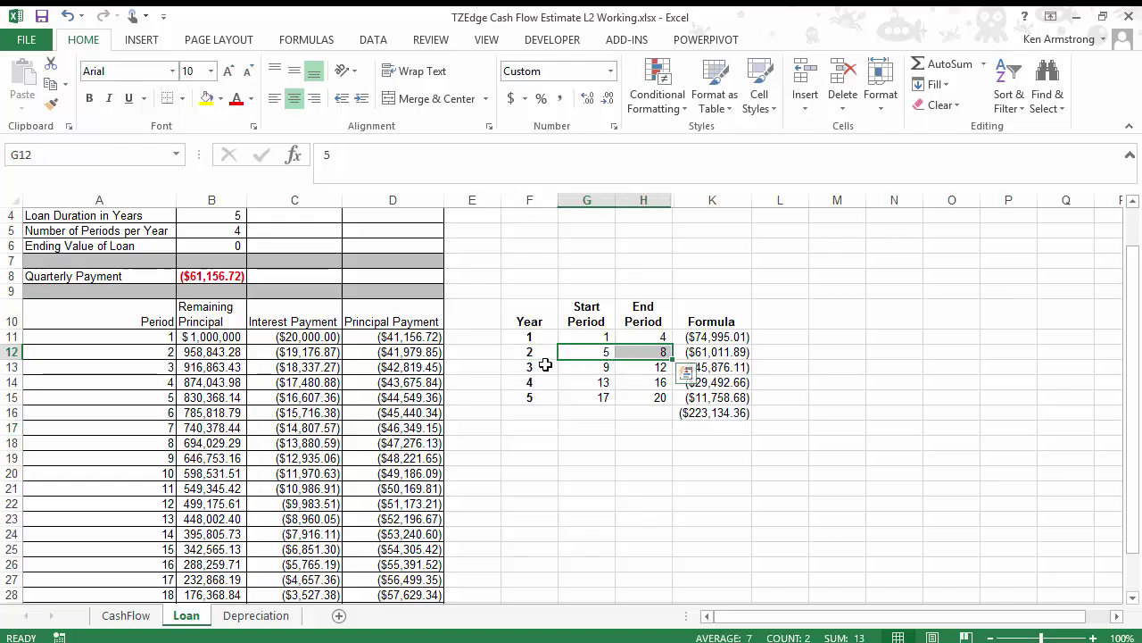
pyautogui.moveTo(558, 366); pyautogui.dragTo(645, 366)
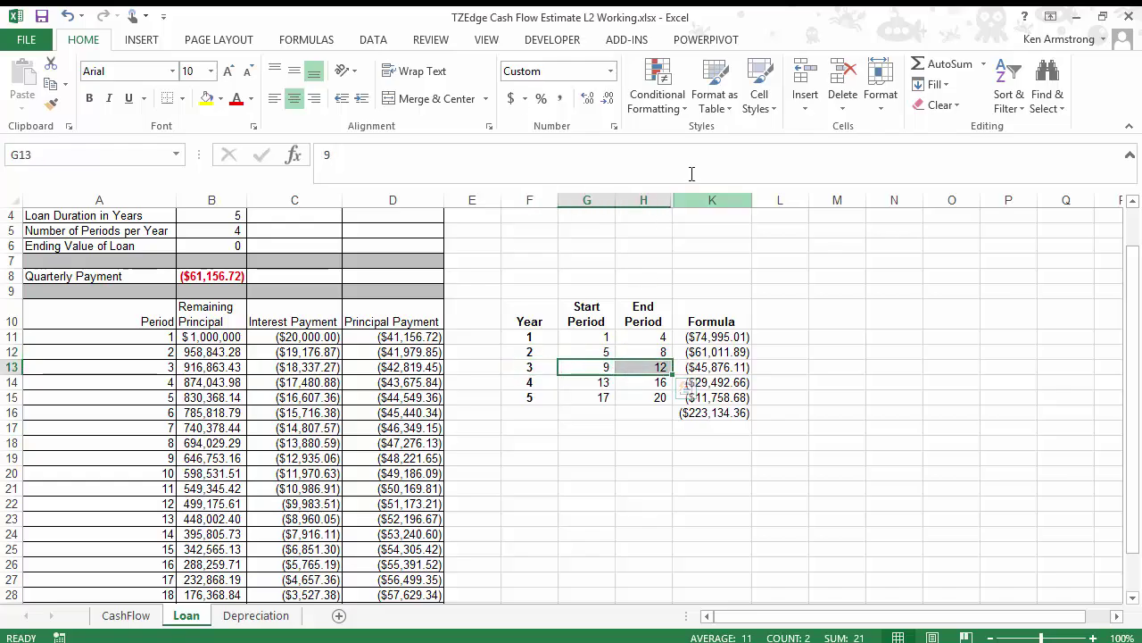
# - Unhide the Start Formula and End Formula columns I and J
pyautogui.doubleClick(679, 200)
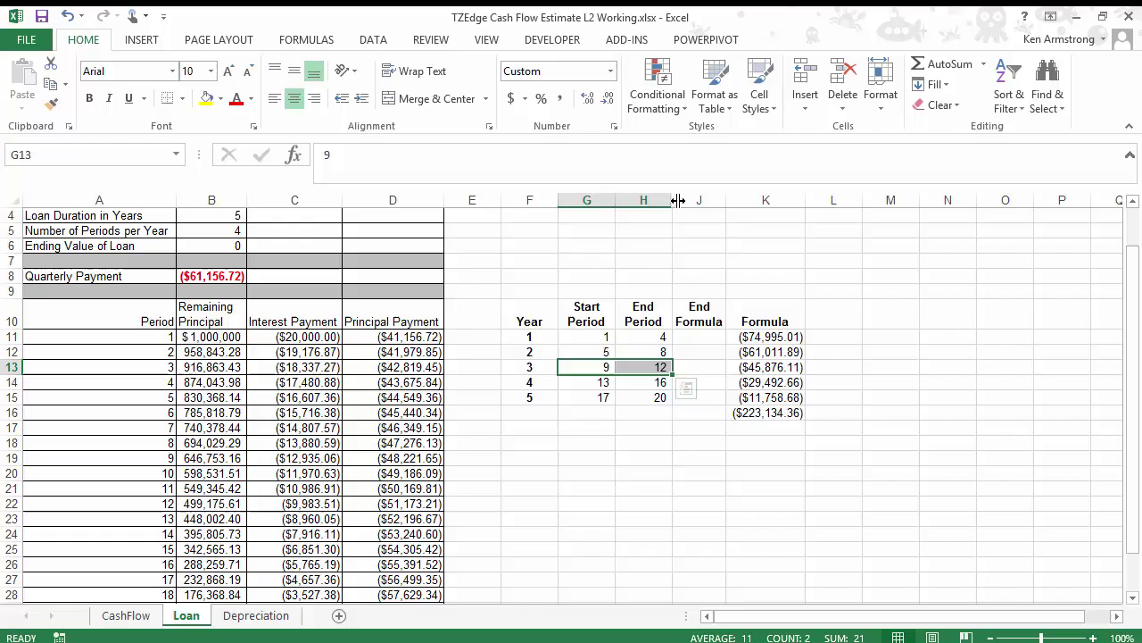
pyautogui.doubleClick(678, 199)
pyautogui.click(712, 337)
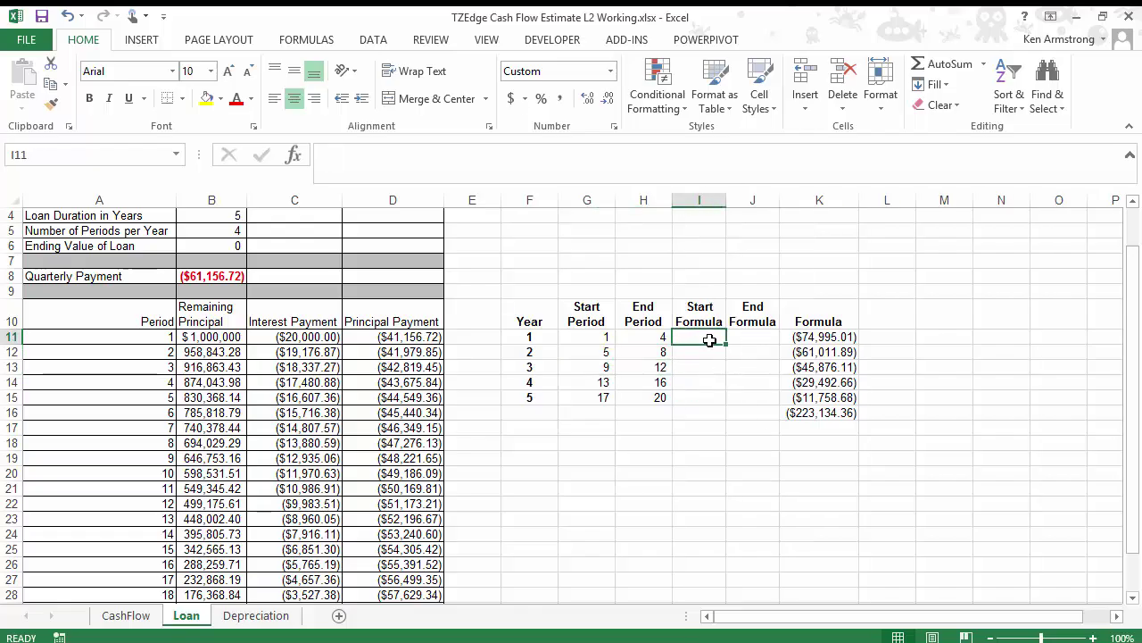
pyautogui.click(754, 337)
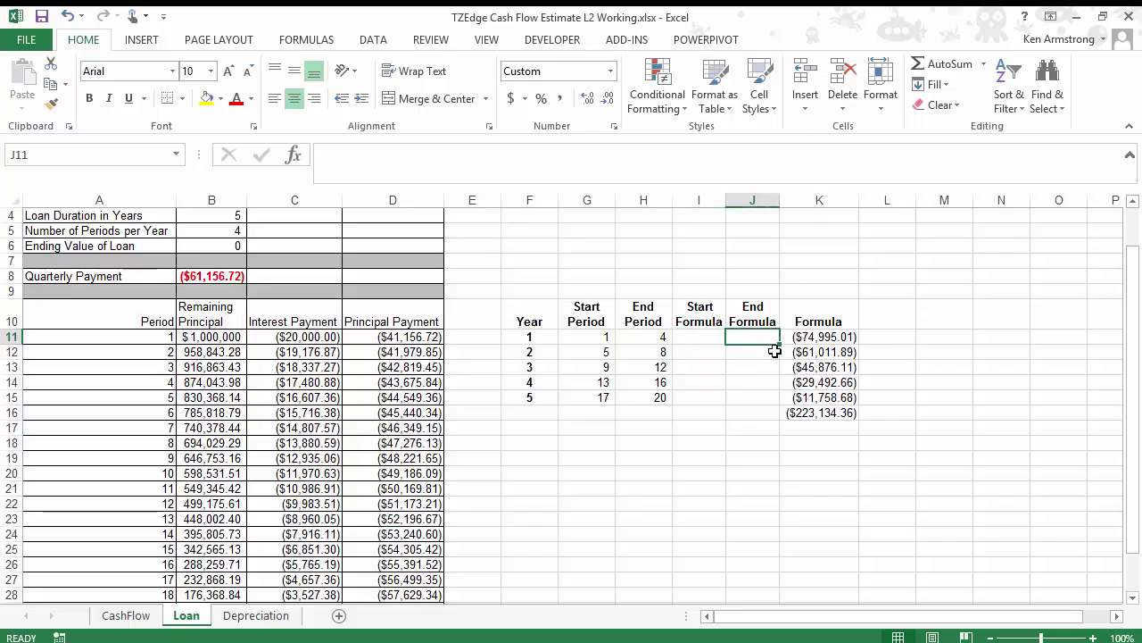
# - Compare years 1–3 against their end periods 4, 8 and 12, ending on J11
pyautogui.click(535, 335)
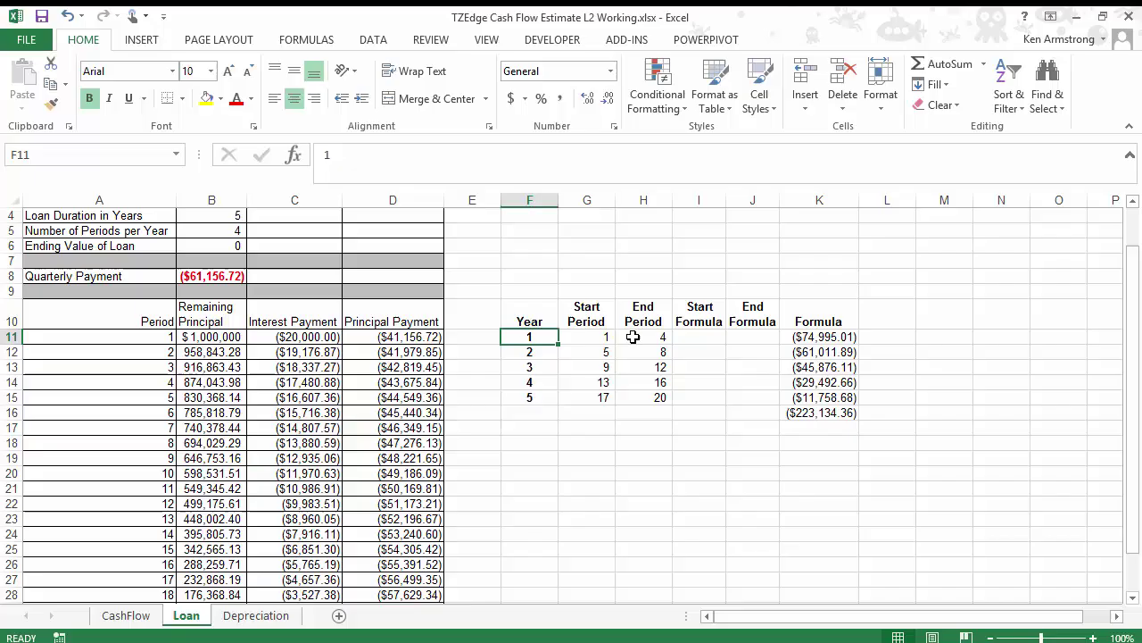
pyautogui.click(633, 336)
pyautogui.click(533, 353)
pyautogui.press('Right')
pyautogui.press('Right')
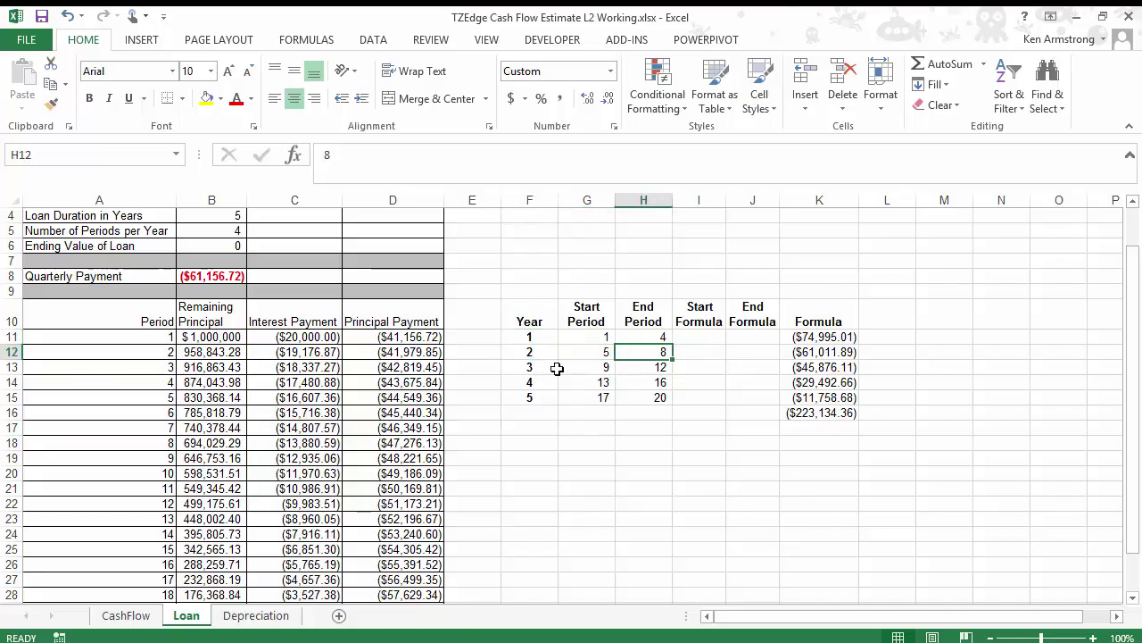
pyautogui.click(531, 367)
pyautogui.click(629, 367)
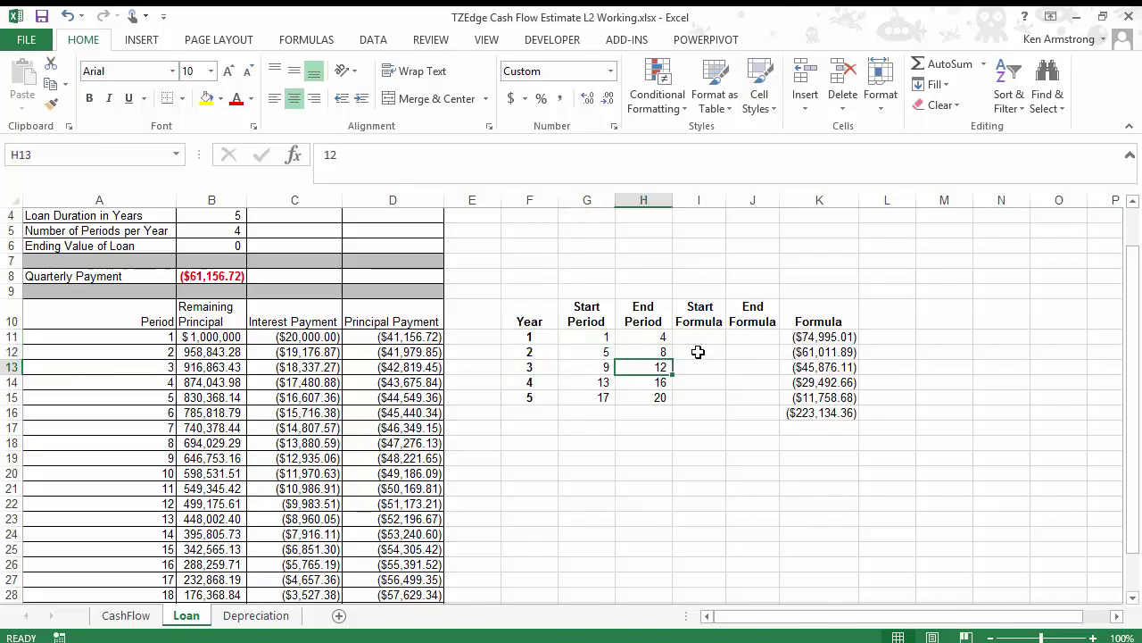
pyautogui.click(767, 336)
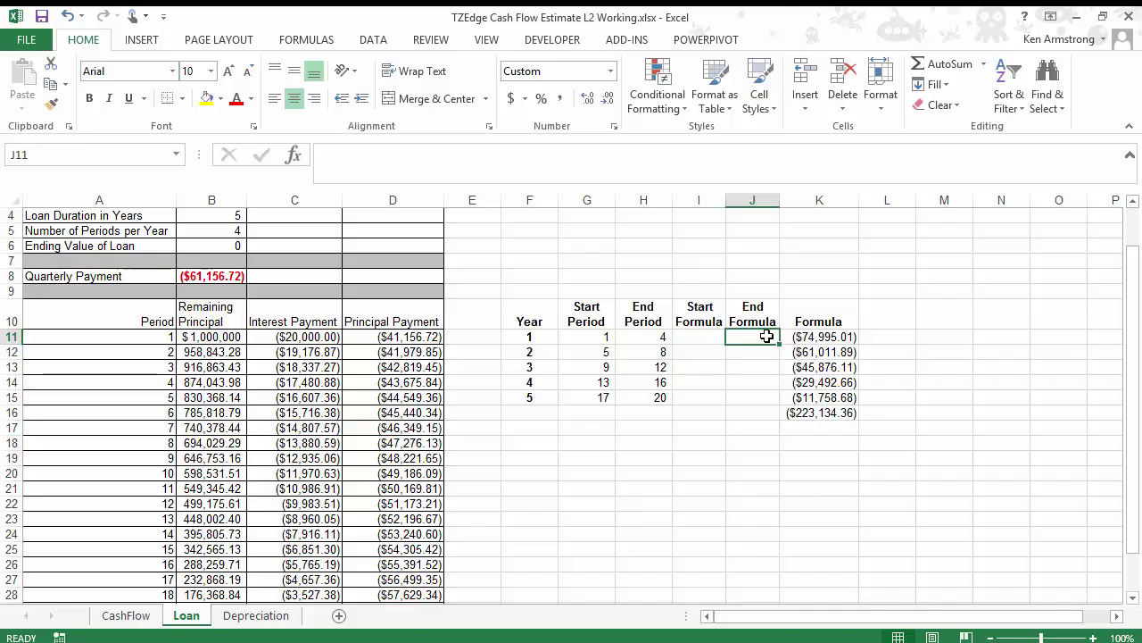
# - Enter =F11*$B$5 in J11 for year 1's end period
pyautogui.write('=')
pyautogui.press('Left')
pyautogui.press('Left')
pyautogui.press('Left')
pyautogui.press('Left')
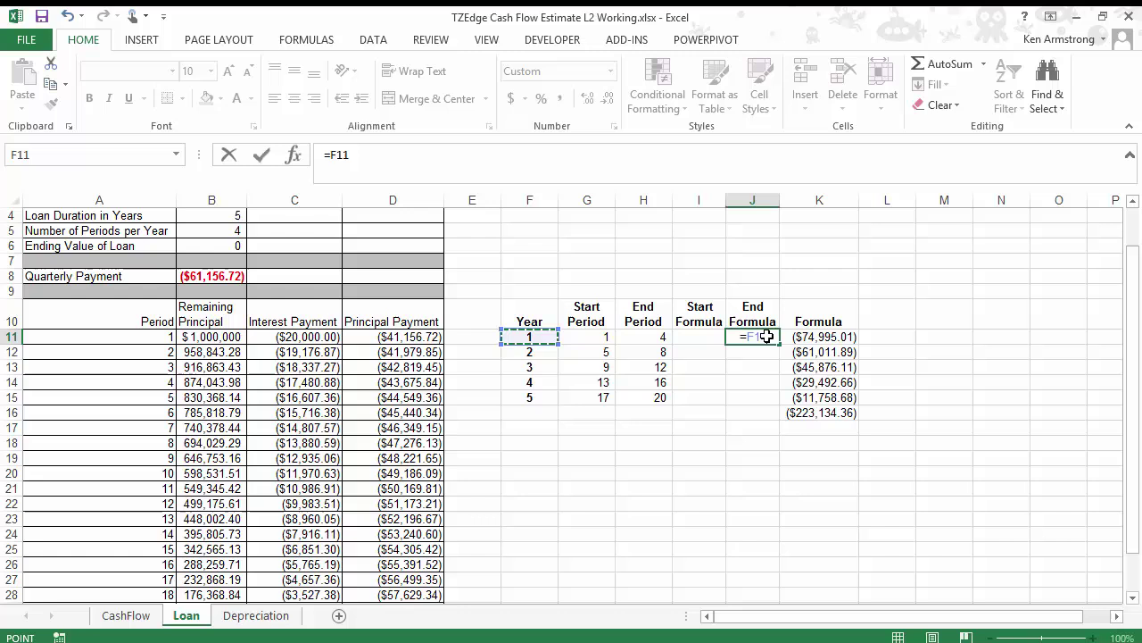
pyautogui.write('*')
pyautogui.scroll(1, 771, 440)
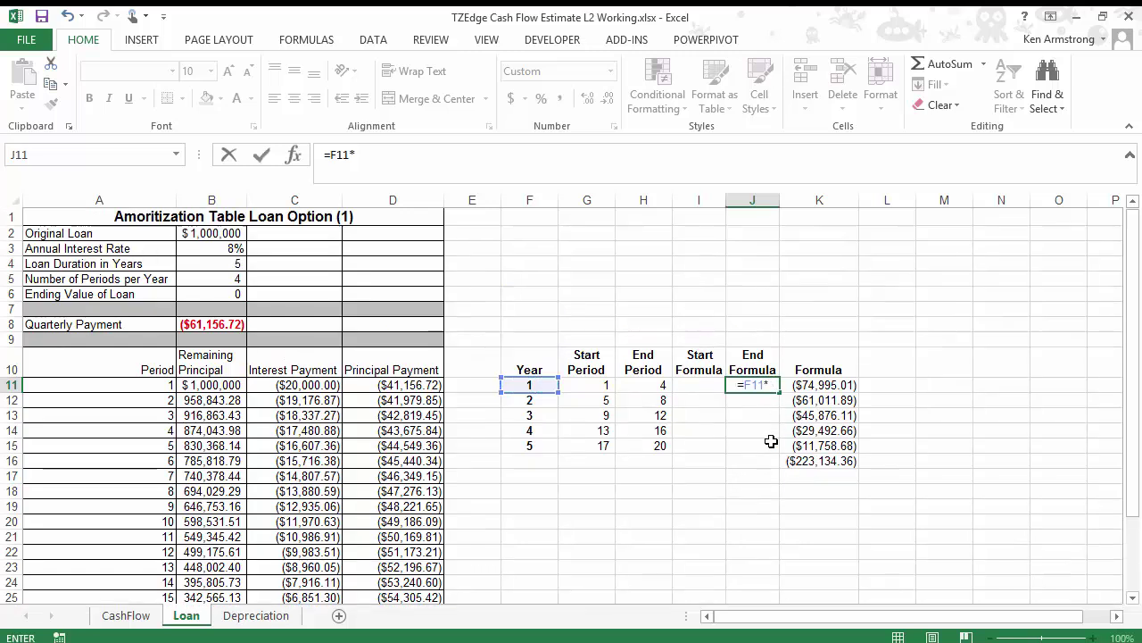
pyautogui.click(215, 282)
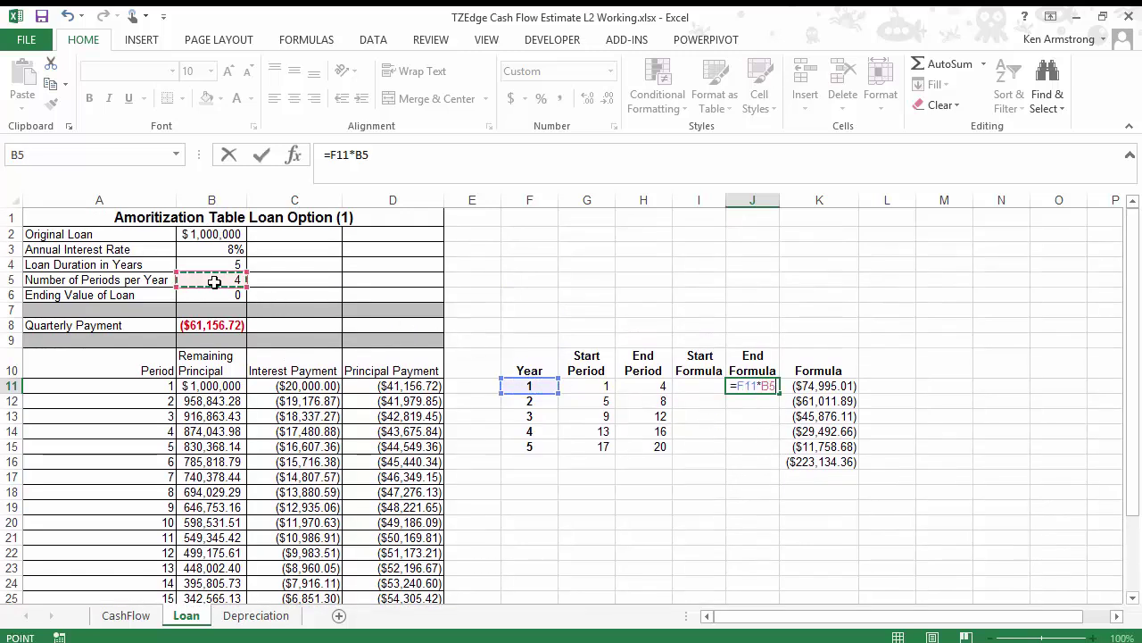
pyautogui.click(364, 158)
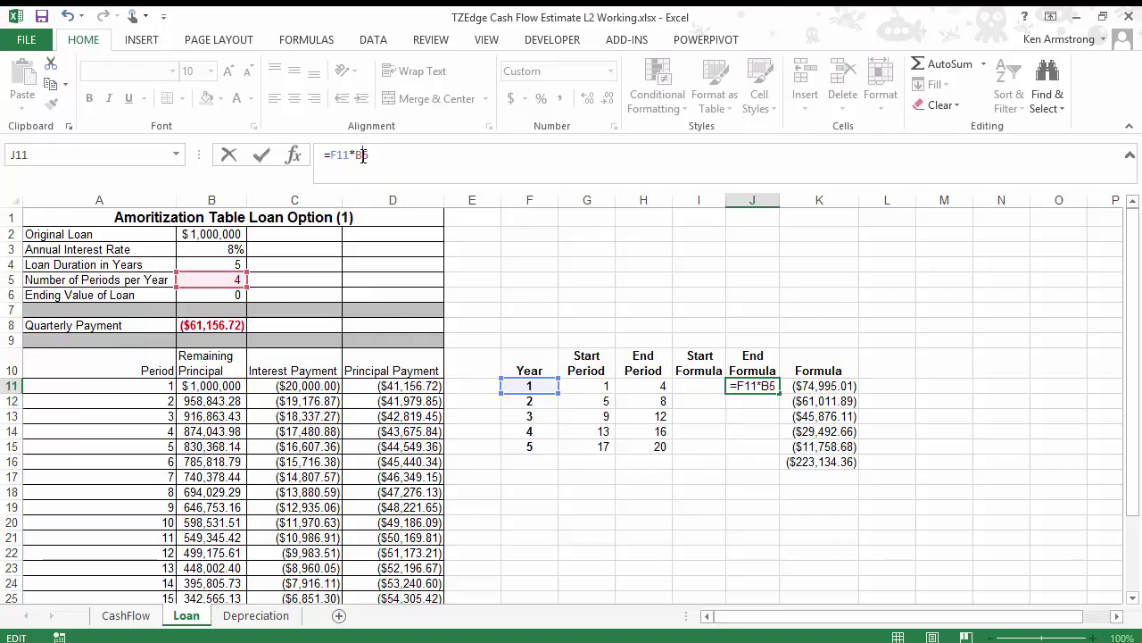
pyautogui.press('F4')
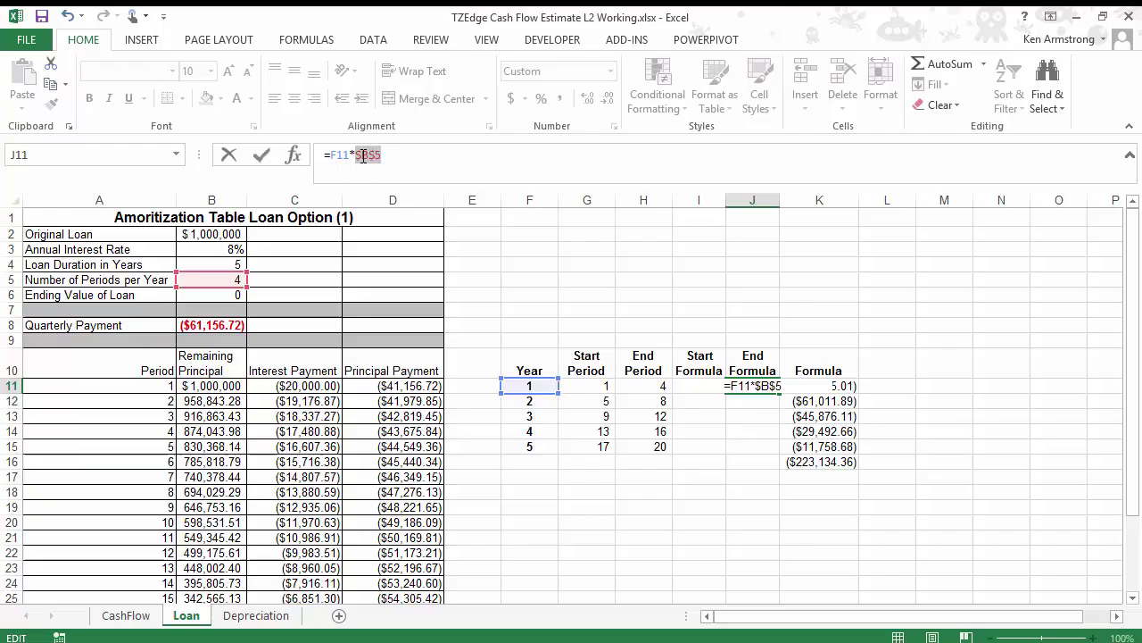
pyautogui.press('Return')
# - Fill the End Formula down through J15, giving 4, 8, 12, 16 and 20
pyautogui.press('Up')
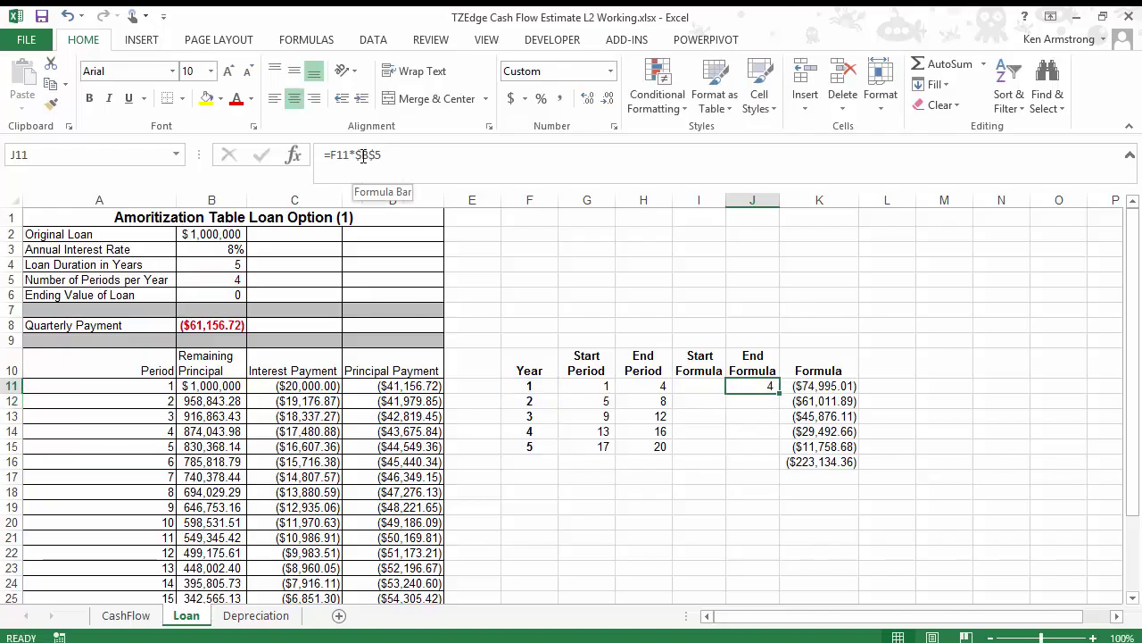
pyautogui.hotkey('shift', 'Down')
pyautogui.hotkey('shift', 'Down')
pyautogui.hotkey('shift', 'Down')
pyautogui.hotkey('shift', 'Down')
pyautogui.hotkey('ctrl', 'd')
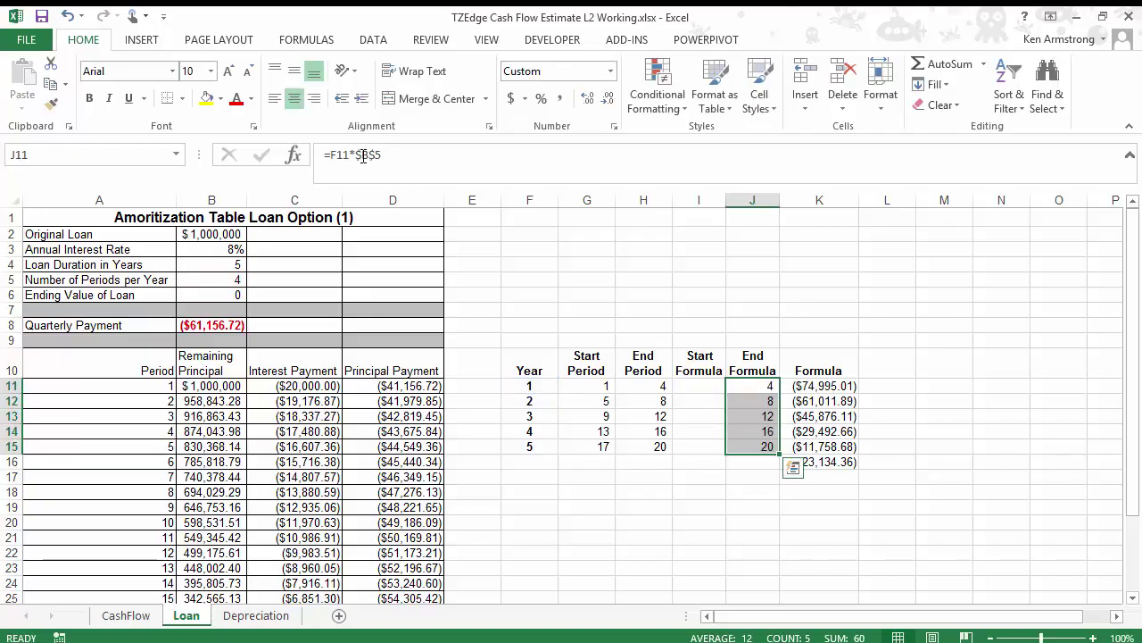
pyautogui.press('Up')
pyautogui.press('Down')
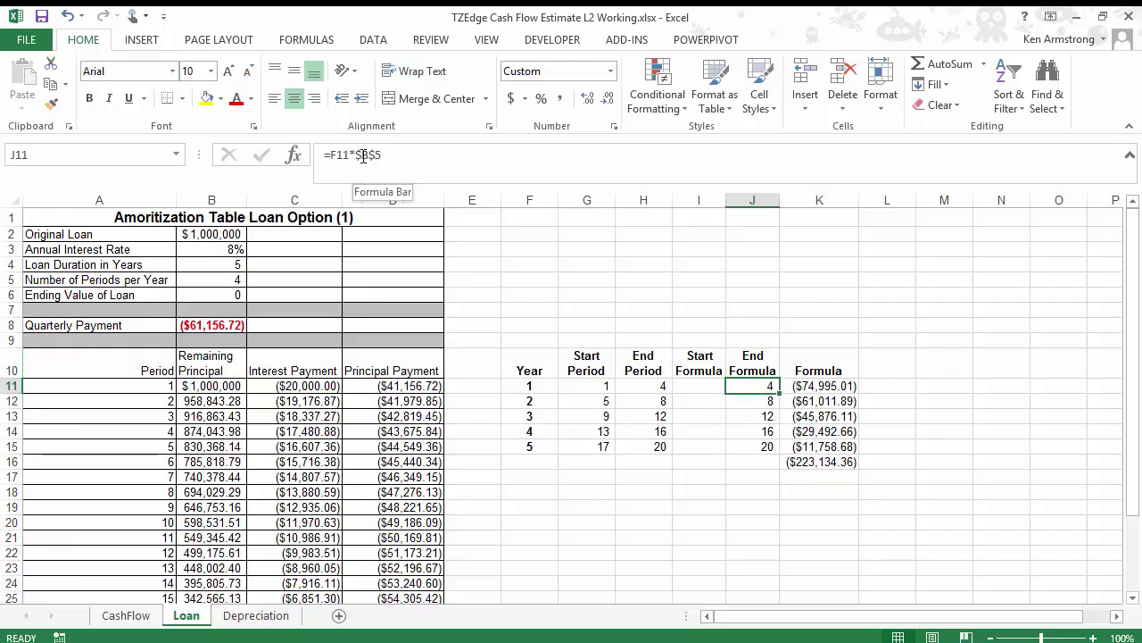
pyautogui.moveTo(388, 158); pyautogui.dragTo(330, 156)
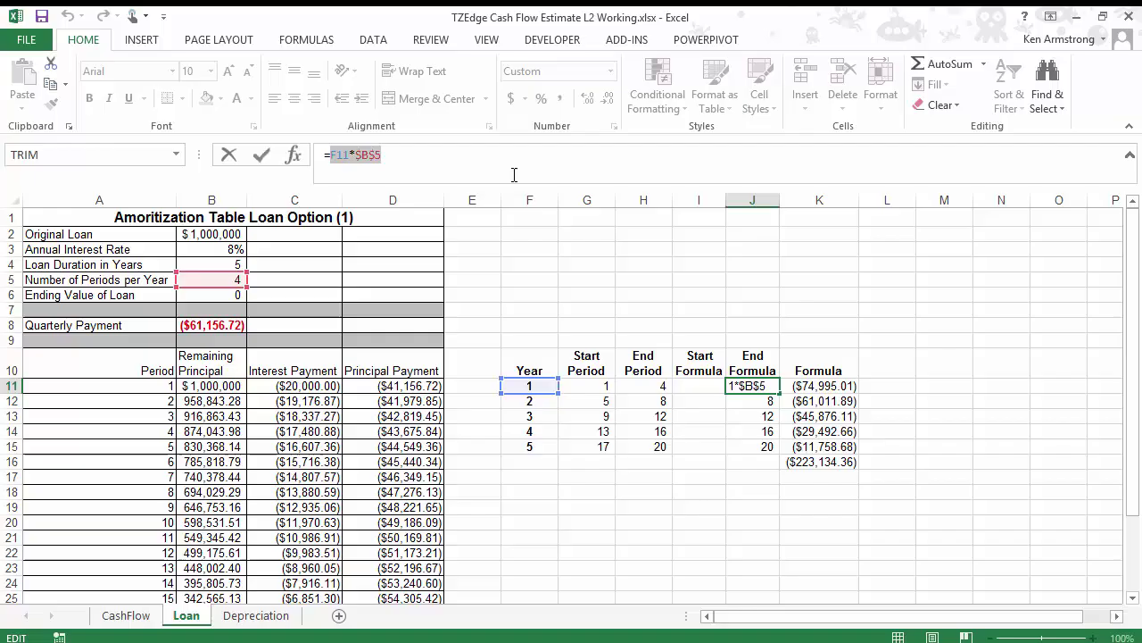
# - Change the end-period argument of K11's CUMIPMT formula to F11*$B$5 and check the K16 total
pyautogui.press('Escape')
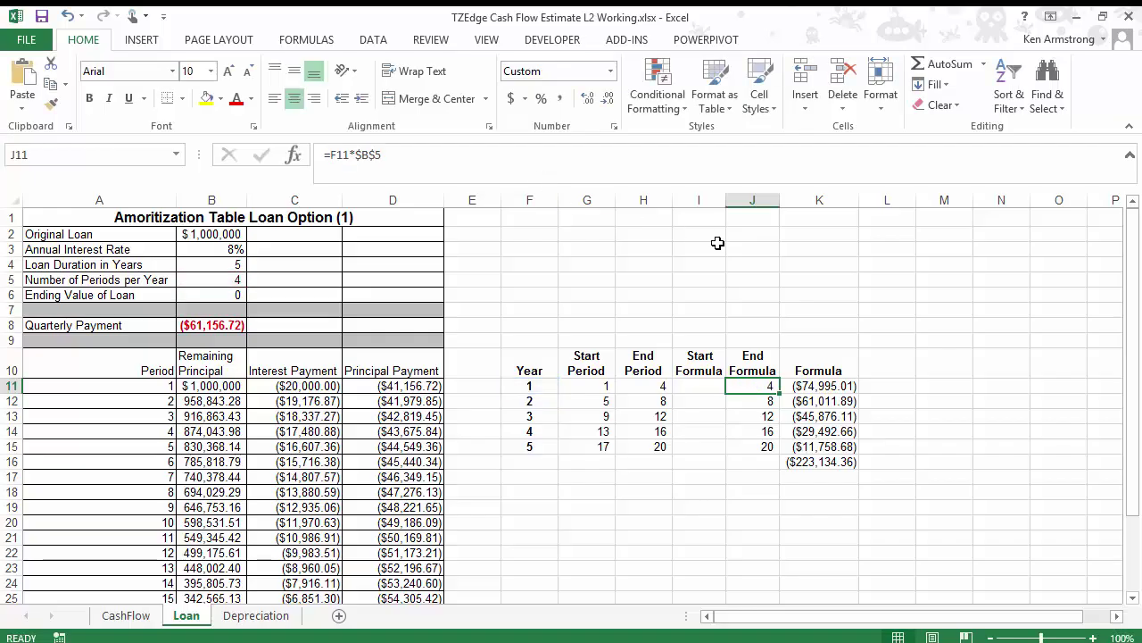
pyautogui.click(825, 384)
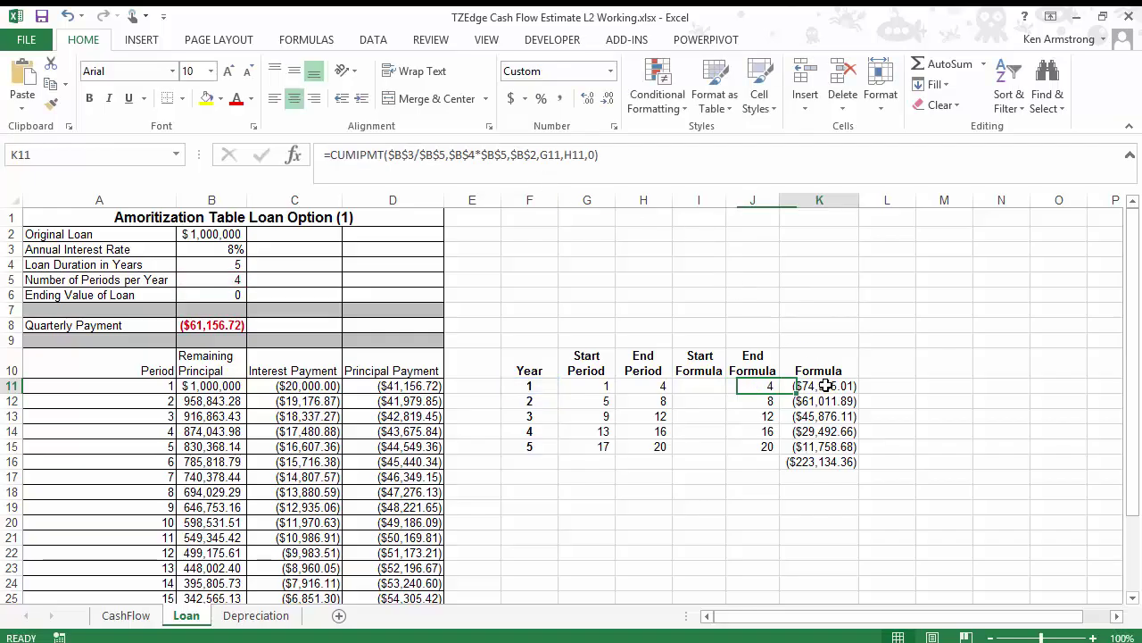
pyautogui.doubleClick(574, 155)
pyautogui.write('F11*$B$5')
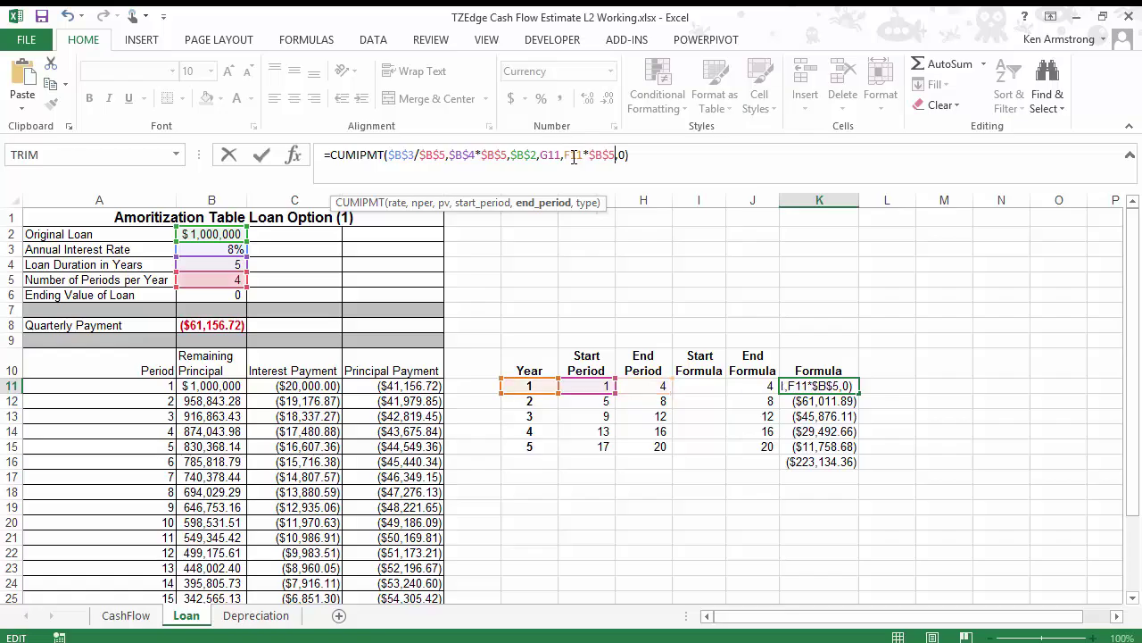
pyautogui.hotkey('ctrl', 'Return')
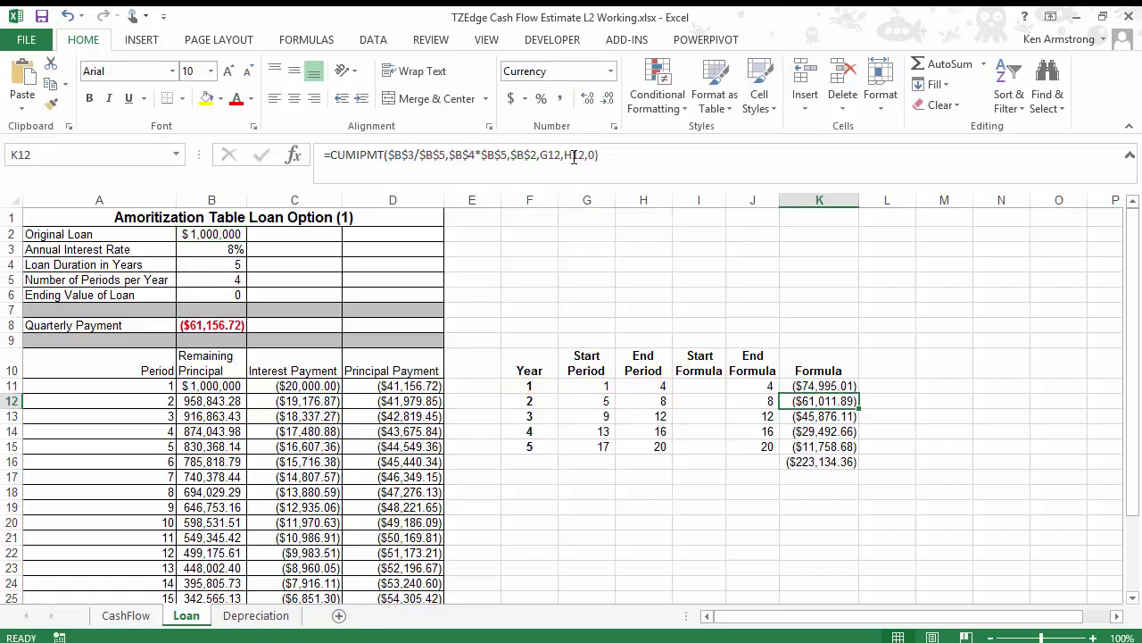
pyautogui.hotkey('shift', 'Down')
pyautogui.hotkey('shift', 'Down')
pyautogui.hotkey('shift', 'Down')
pyautogui.hotkey('shift', 'Down')
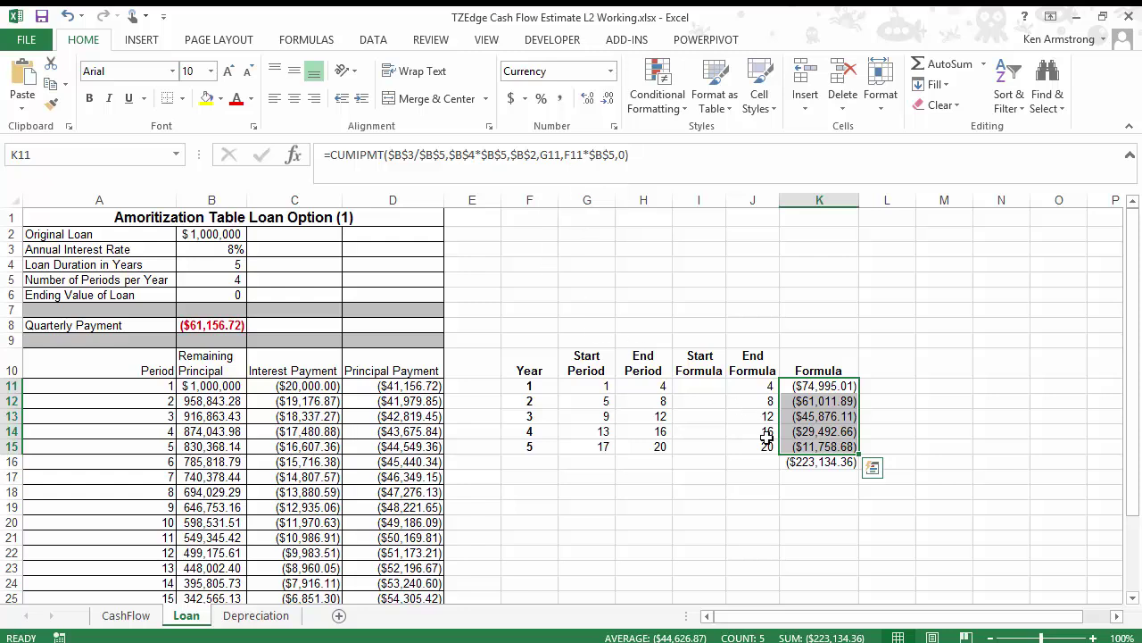
pyautogui.click(810, 463)
# - Compare each year with its start period 1, 5, 9, 13 and 17 in the table
pyautogui.click(697, 385)
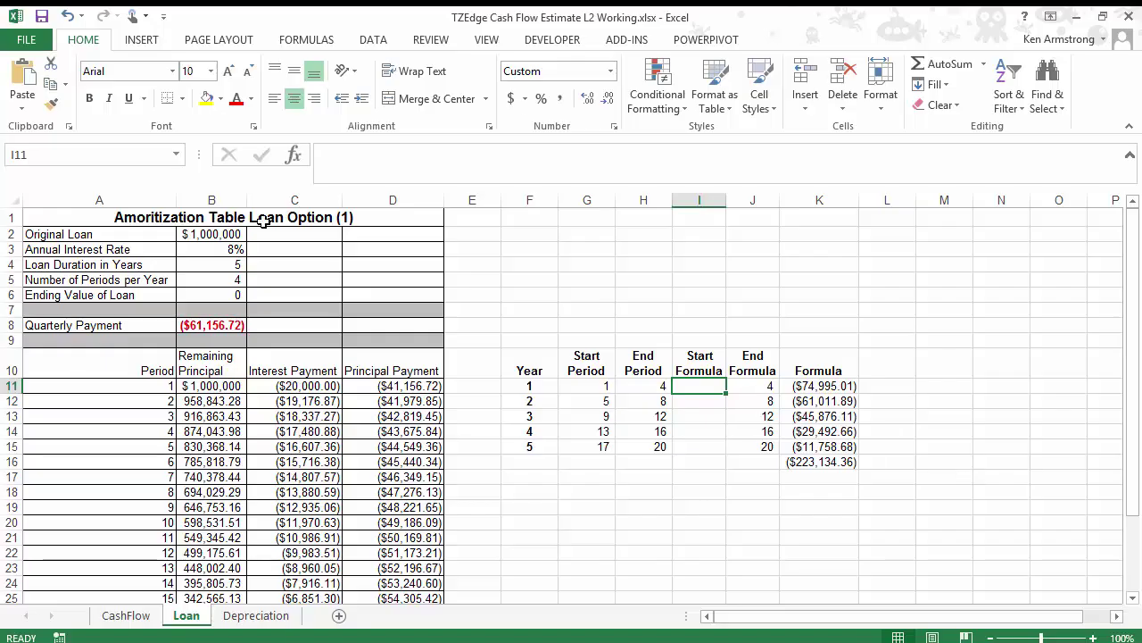
pyautogui.click(532, 387)
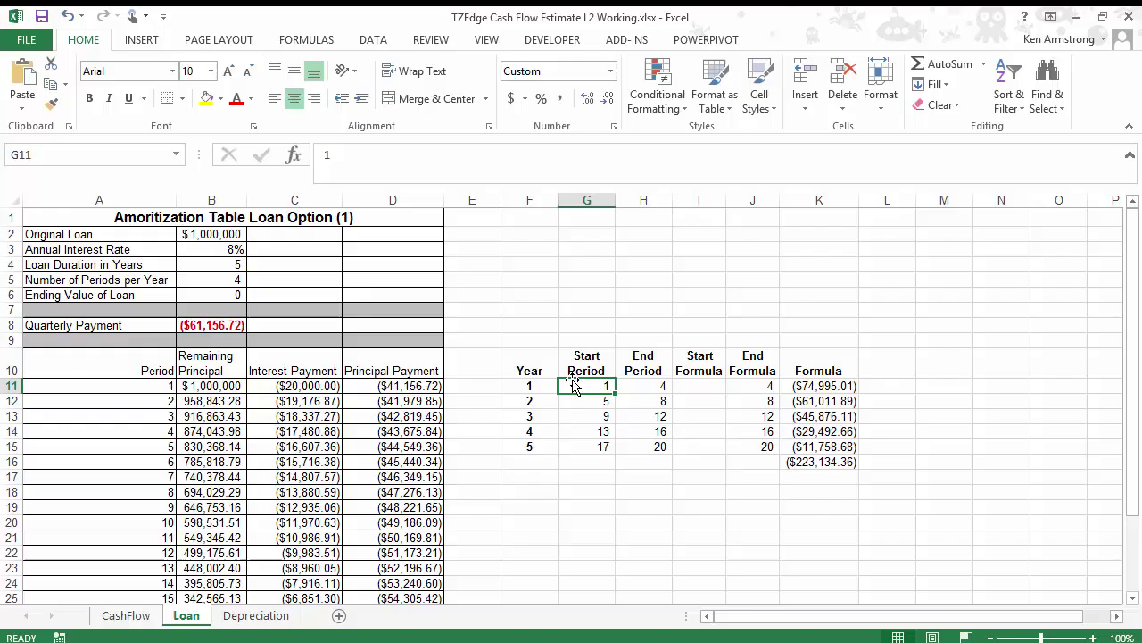
pyautogui.click(532, 399)
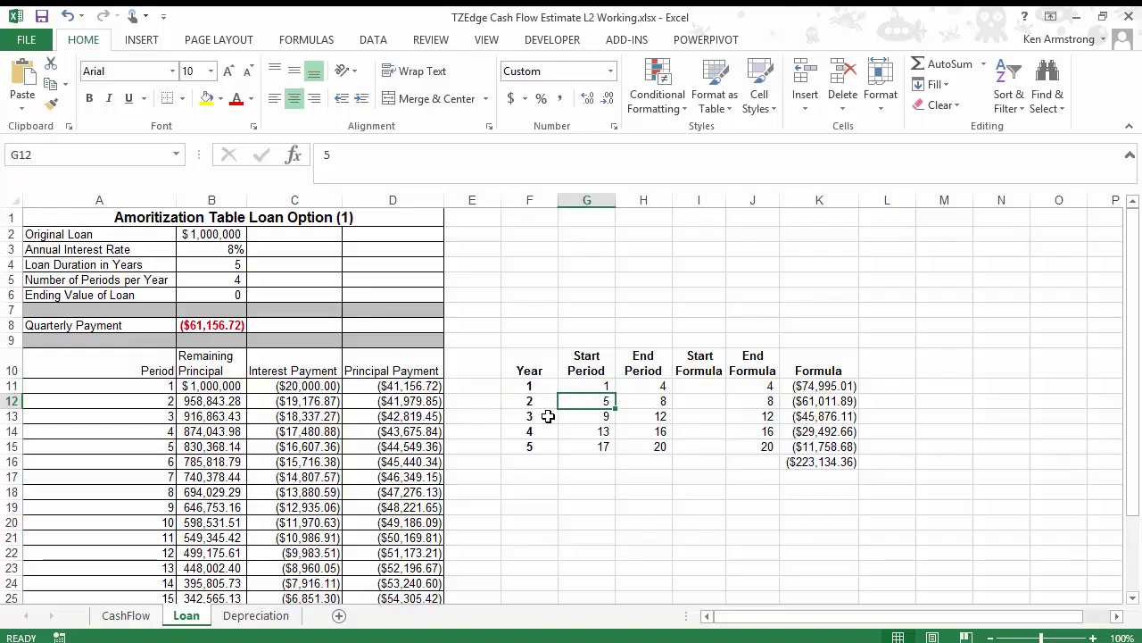
pyautogui.click(553, 416)
pyautogui.click(543, 434)
pyautogui.click(591, 433)
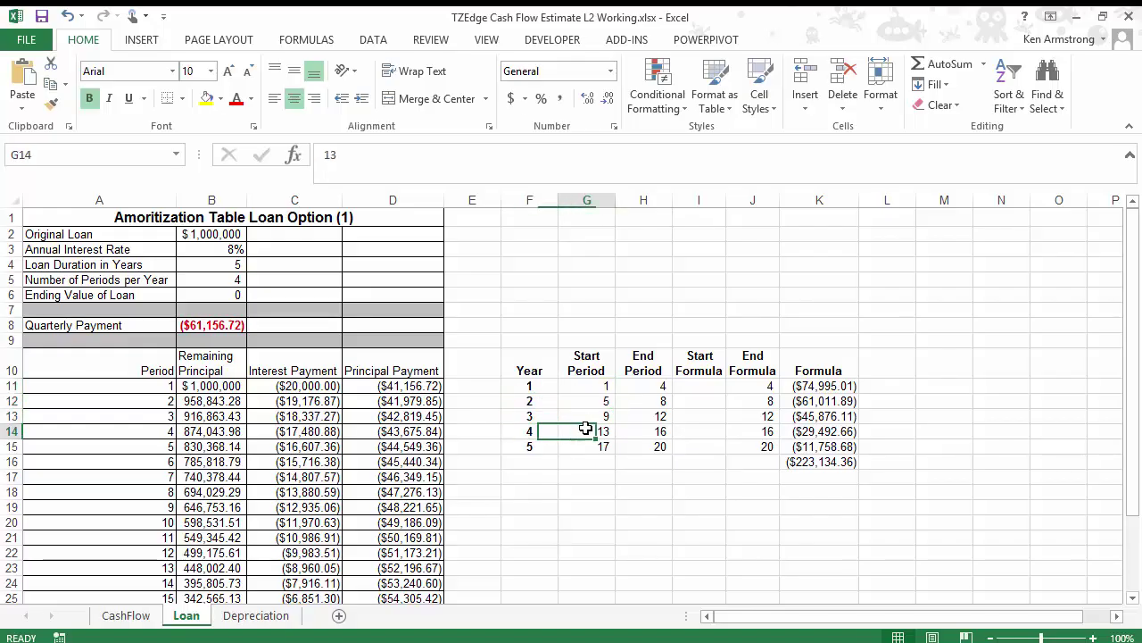
pyautogui.click(533, 448)
pyautogui.click(589, 445)
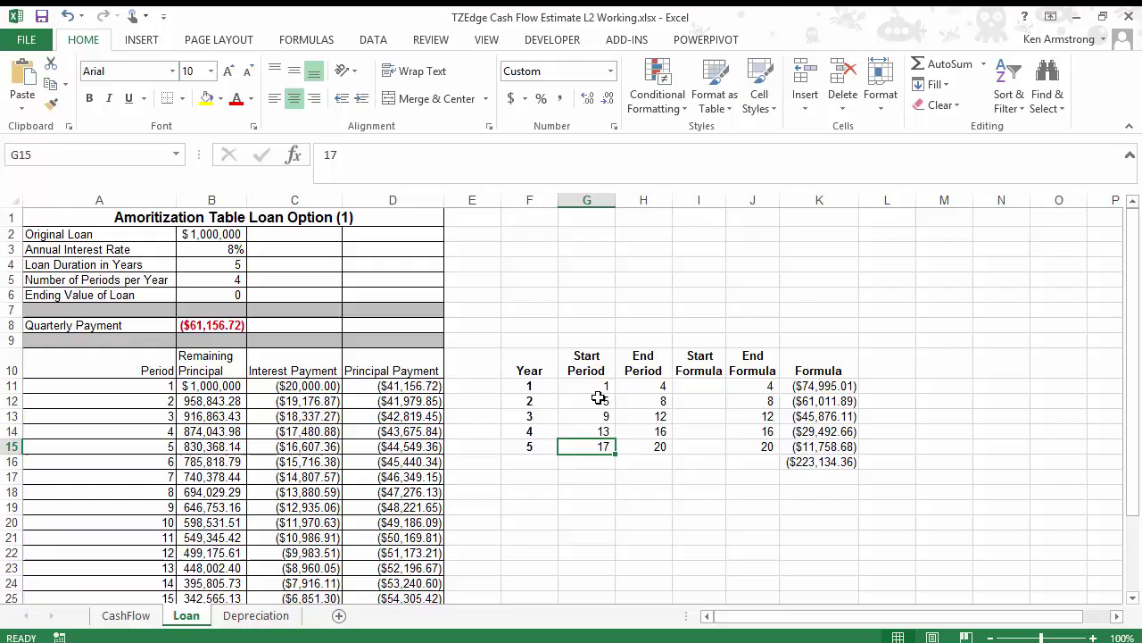
# - Enter the start-period formula =F11*$B$5-3 in I11
pyautogui.click(697, 386)
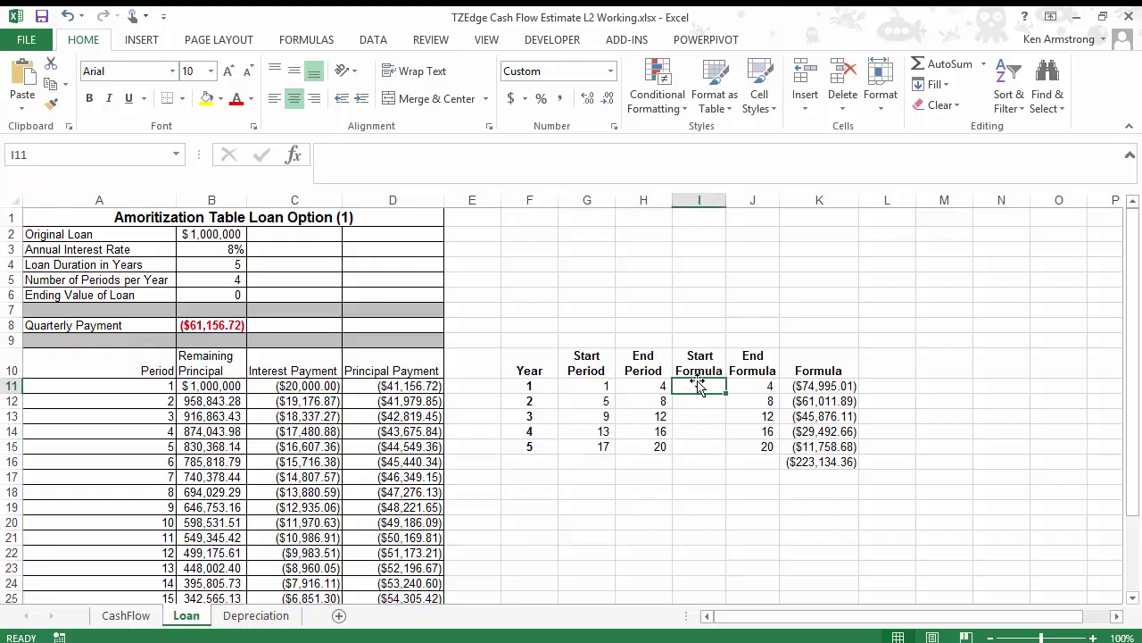
pyautogui.write('=')
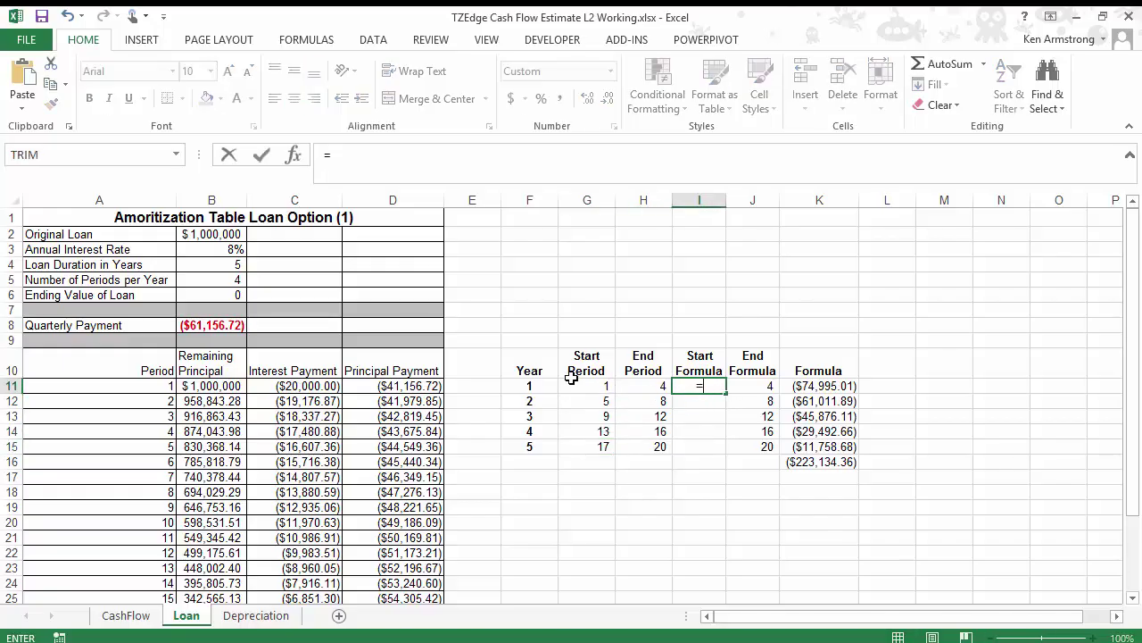
pyautogui.click(536, 383)
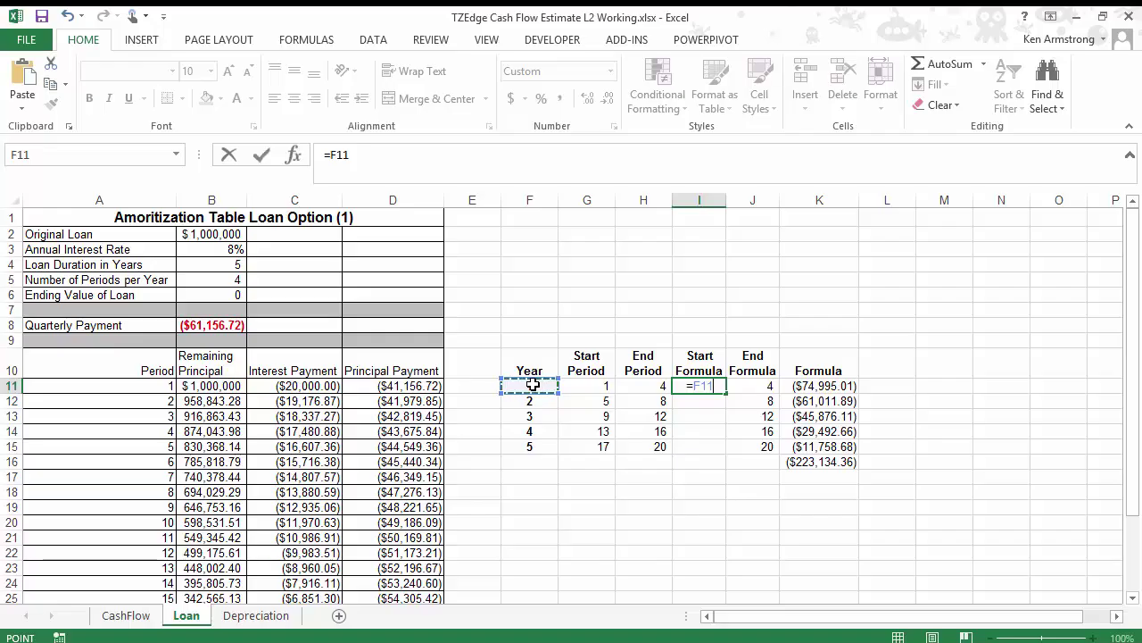
pyautogui.write('*')
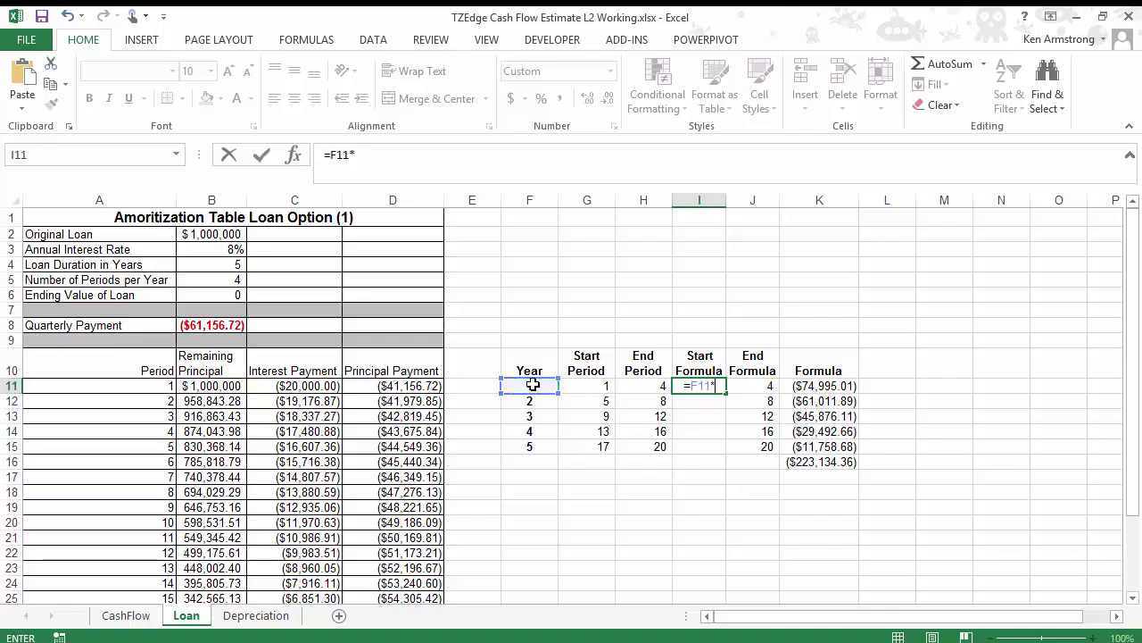
pyautogui.click(204, 279)
pyautogui.click(204, 279)
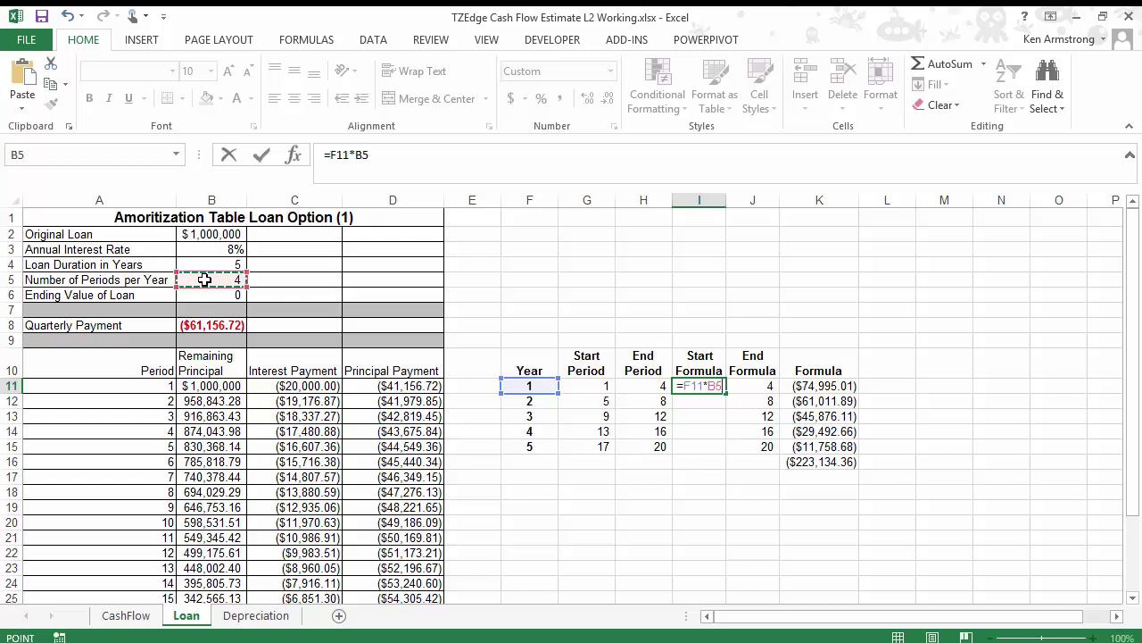
pyautogui.click(365, 154)
pyautogui.press('F4')
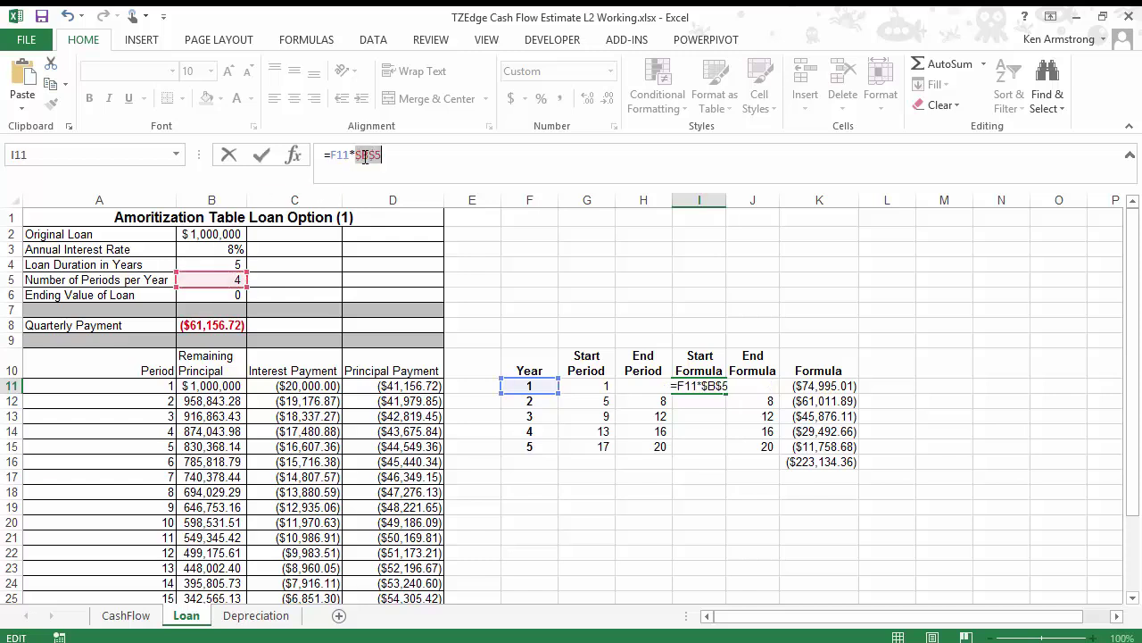
pyautogui.press('Right')
pyautogui.write('-3')
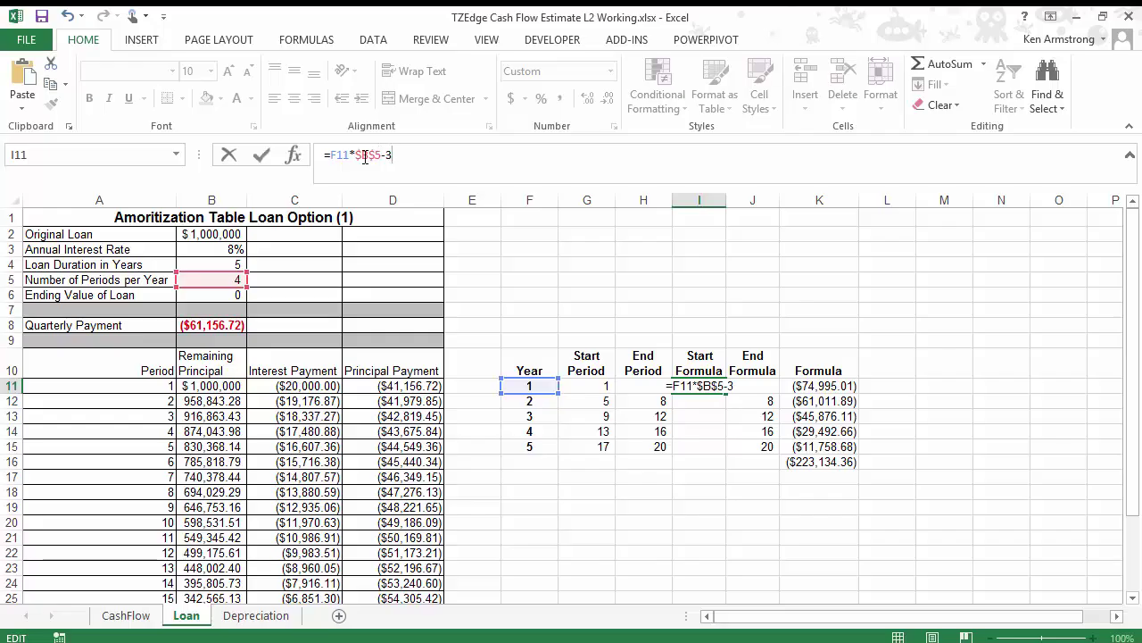
pyautogui.press('Return')
# - Fill the formula down through I15 to get start periods 1, 5, 9, 13 and 17
pyautogui.press('Up')
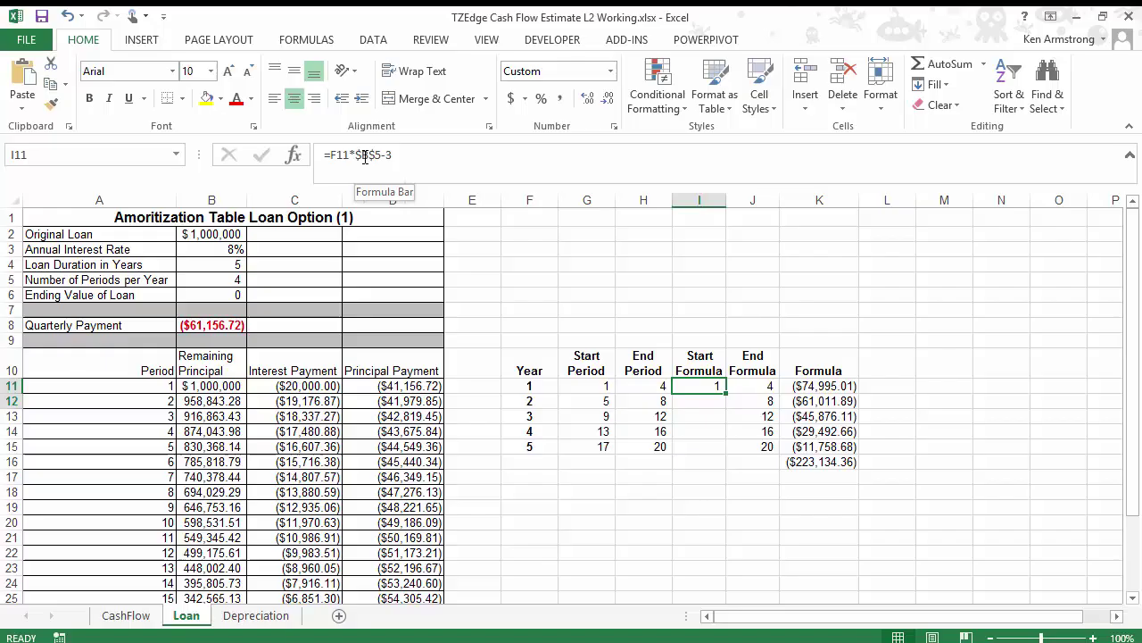
pyautogui.hotkey('shift', 'Down')
pyautogui.hotkey('shift', 'Down')
pyautogui.hotkey('shift', 'Down')
pyautogui.hotkey('shift', 'Down')
pyautogui.hotkey('ctrl', 'd')
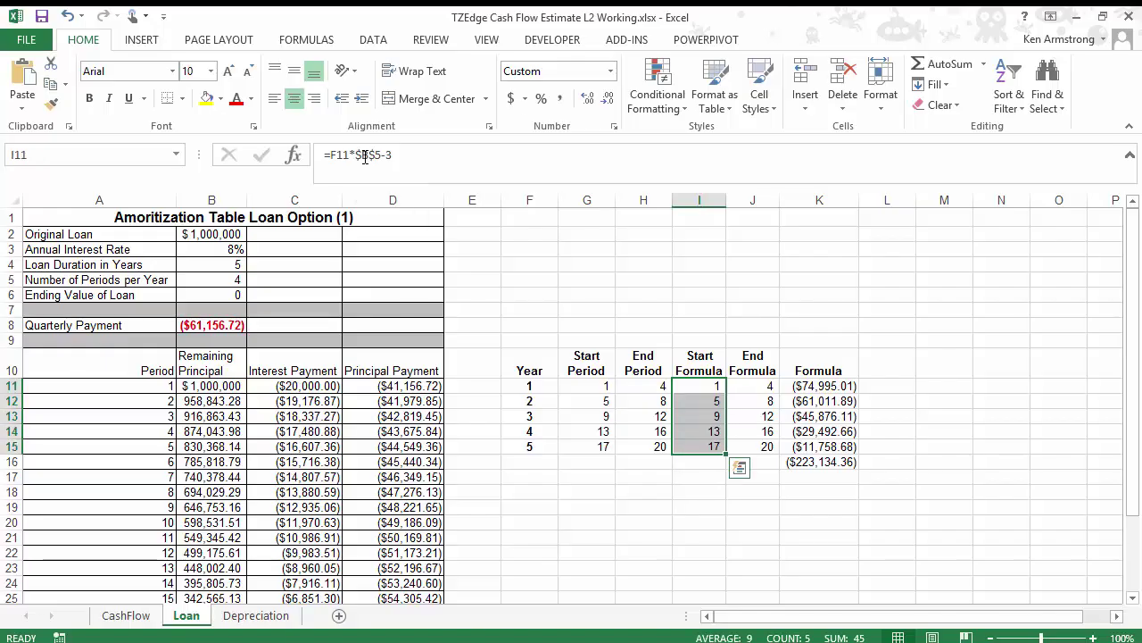
pyautogui.press('Down')
pyautogui.press('Down')
pyautogui.press('Down')
pyautogui.press('Down')
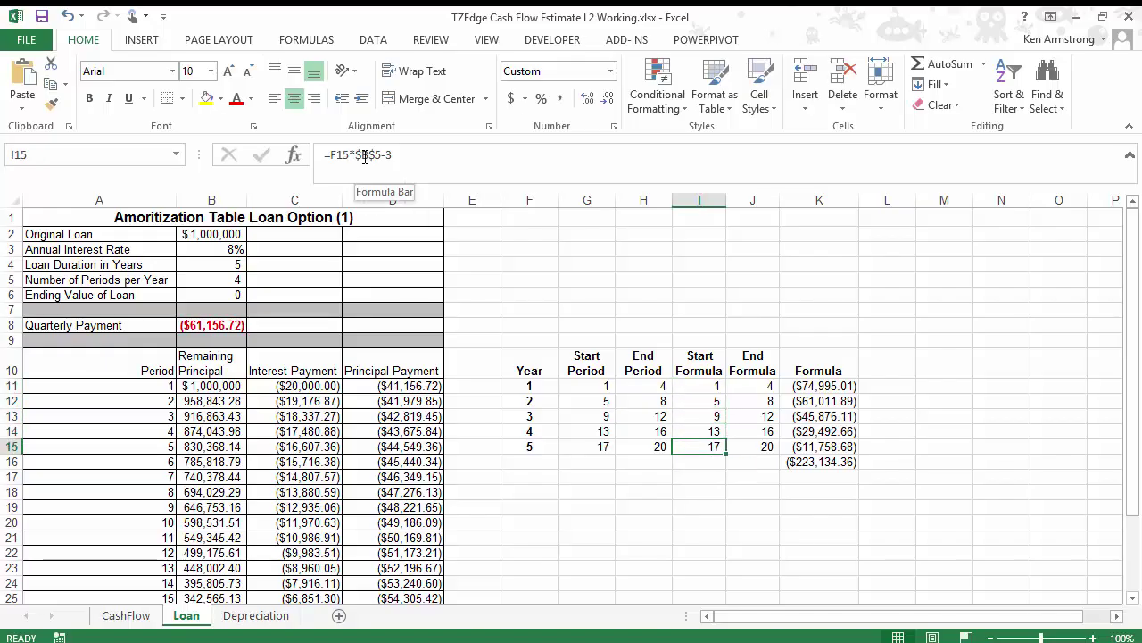
pyautogui.press('Up')
pyautogui.press('Up')
pyautogui.press('Up')
pyautogui.press('Up')
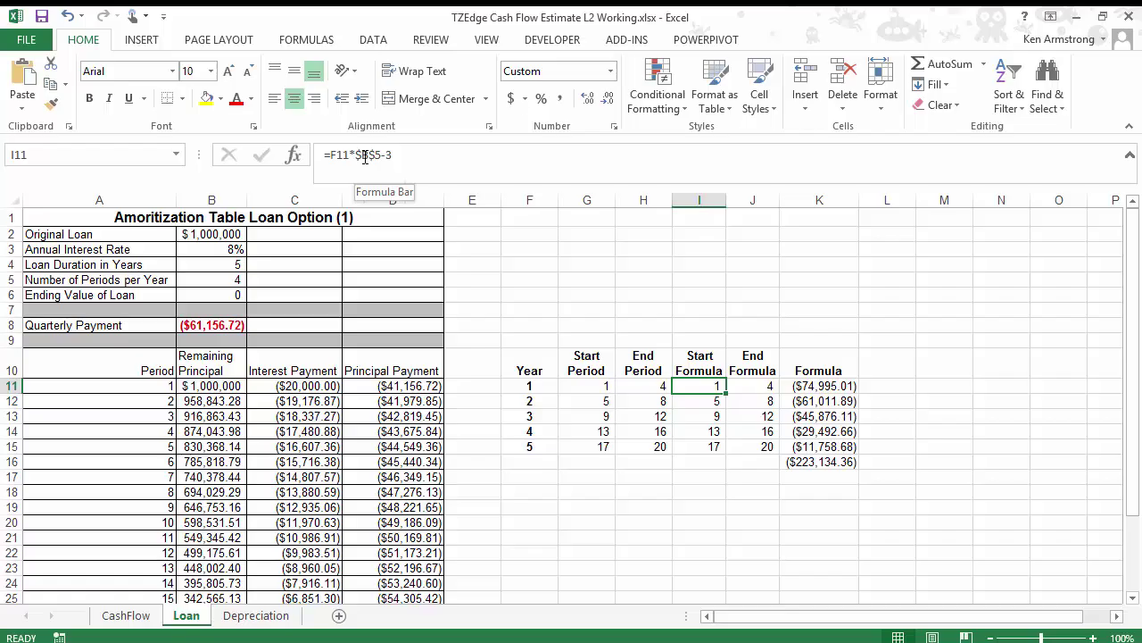
pyautogui.click(401, 156)
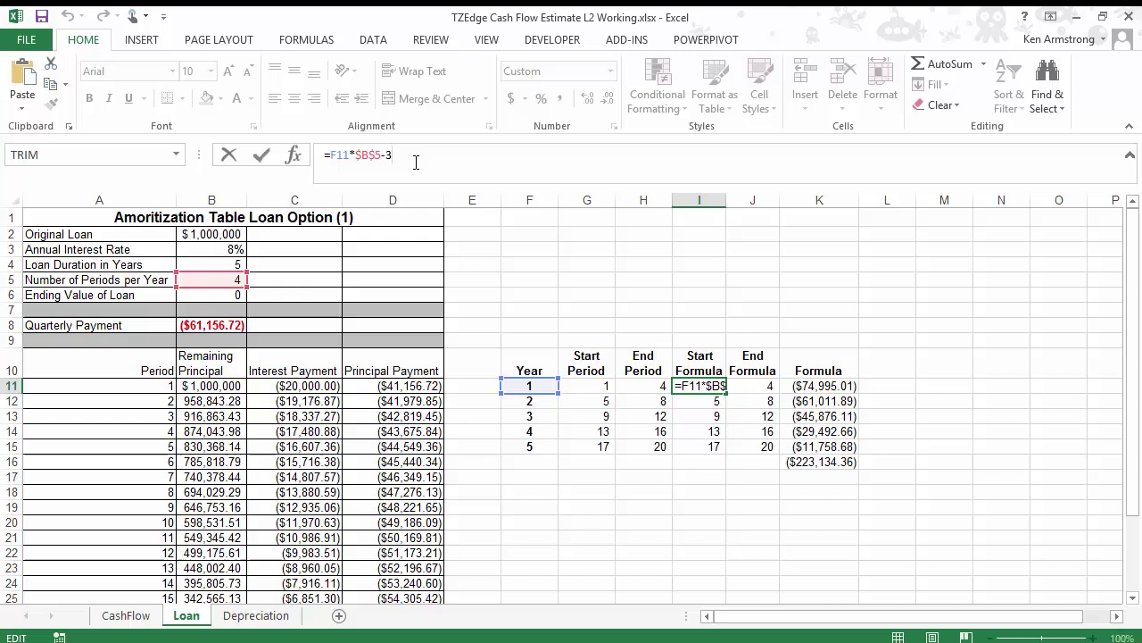
# - Replace the fixed 3 in I11 with (B5-1) and fill the formula down to I15
pyautogui.press('BackSpace')
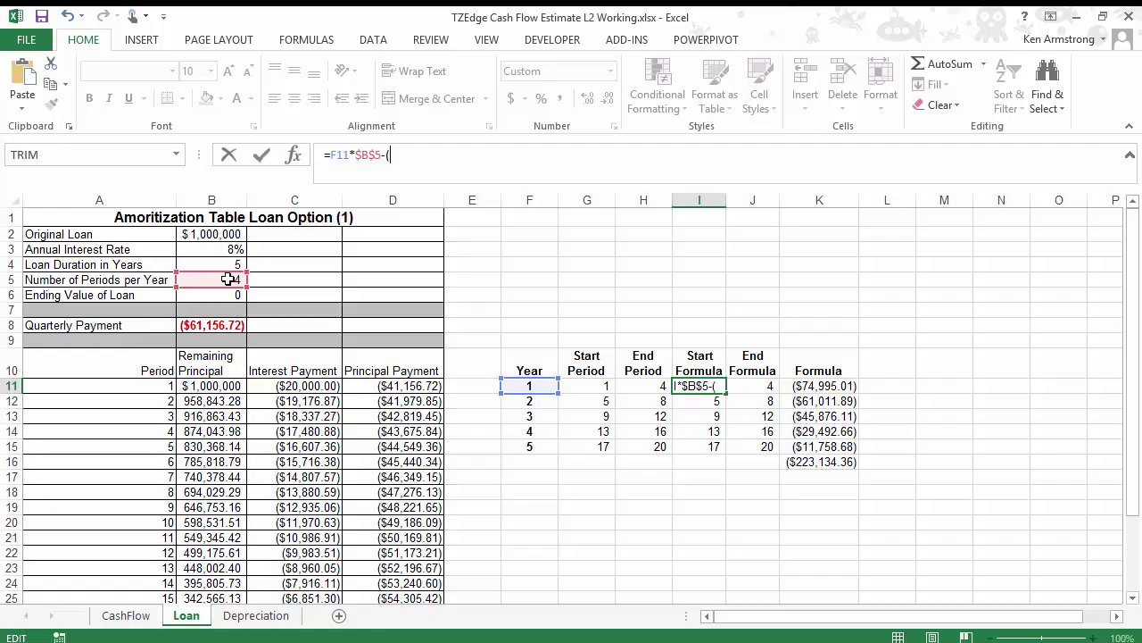
pyautogui.write('(')
pyautogui.click(228, 279)
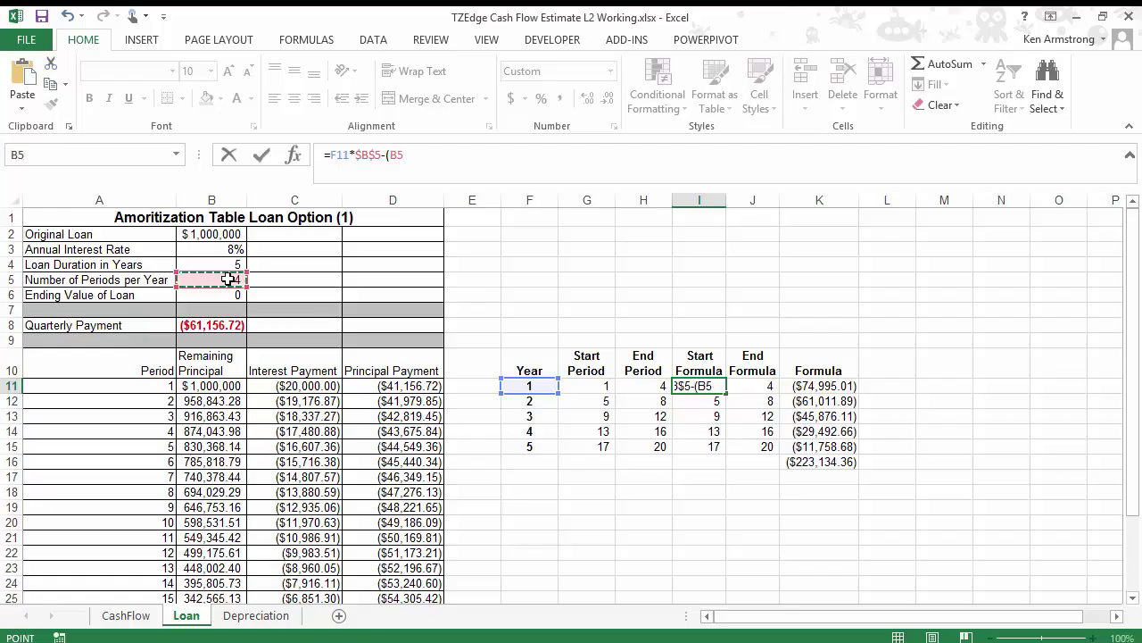
pyautogui.write('-1')
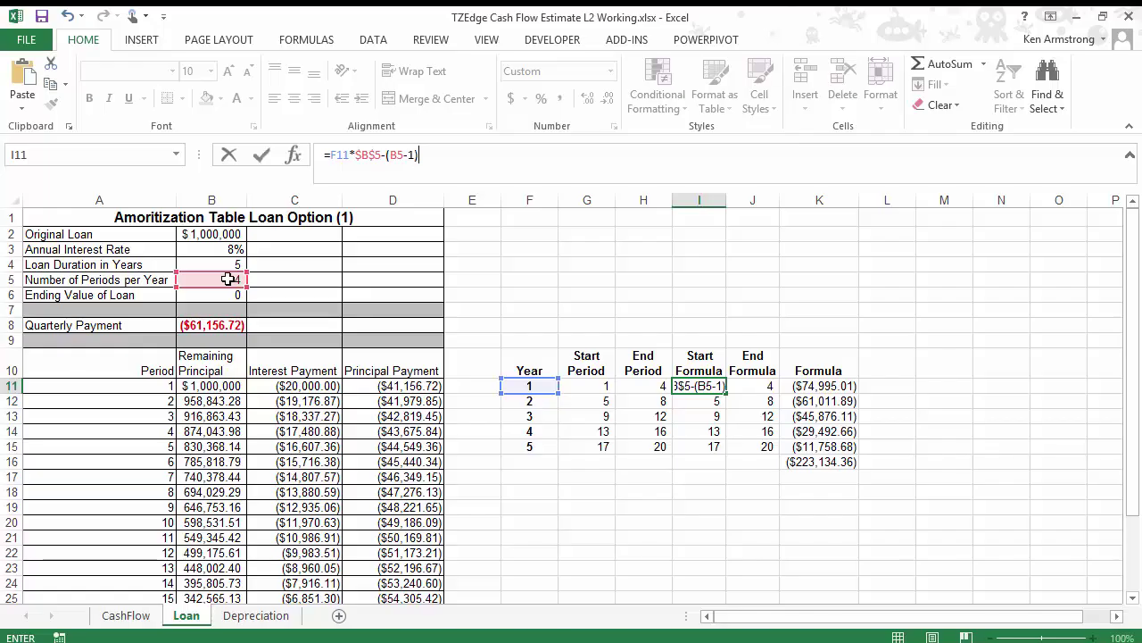
pyautogui.write(')')
pyautogui.press('Return')
pyautogui.press('Up')
pyautogui.hotkey('shift', 'Down')
pyautogui.hotkey('shift', 'Down')
pyautogui.hotkey('shift', 'Down')
pyautogui.hotkey('shift', 'Down')
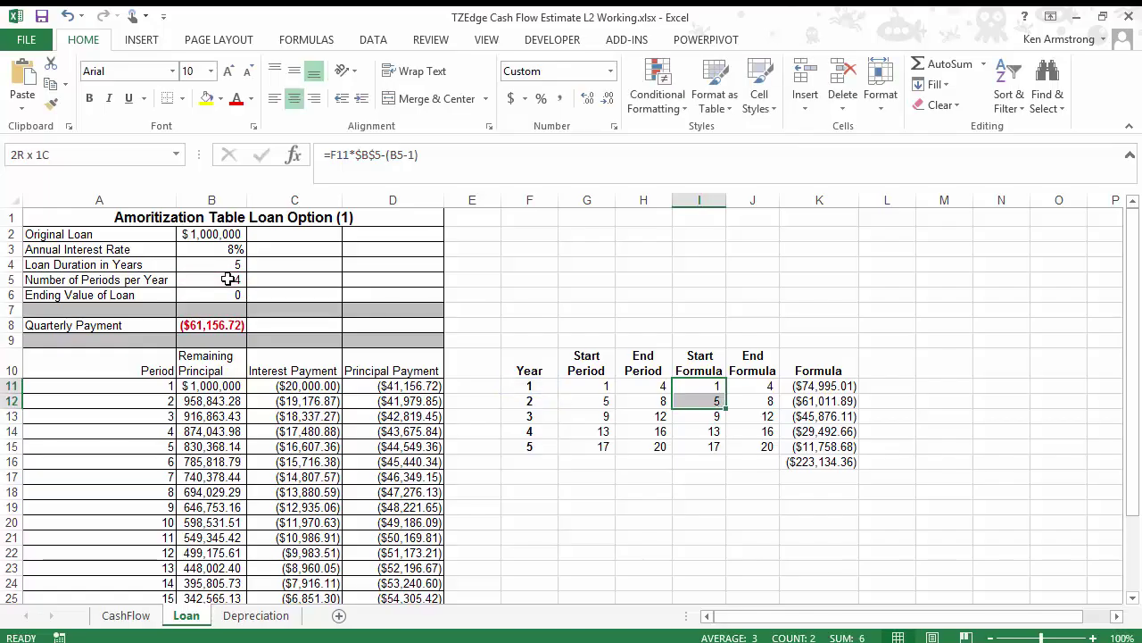
pyautogui.hotkey('ctrl', 'd')
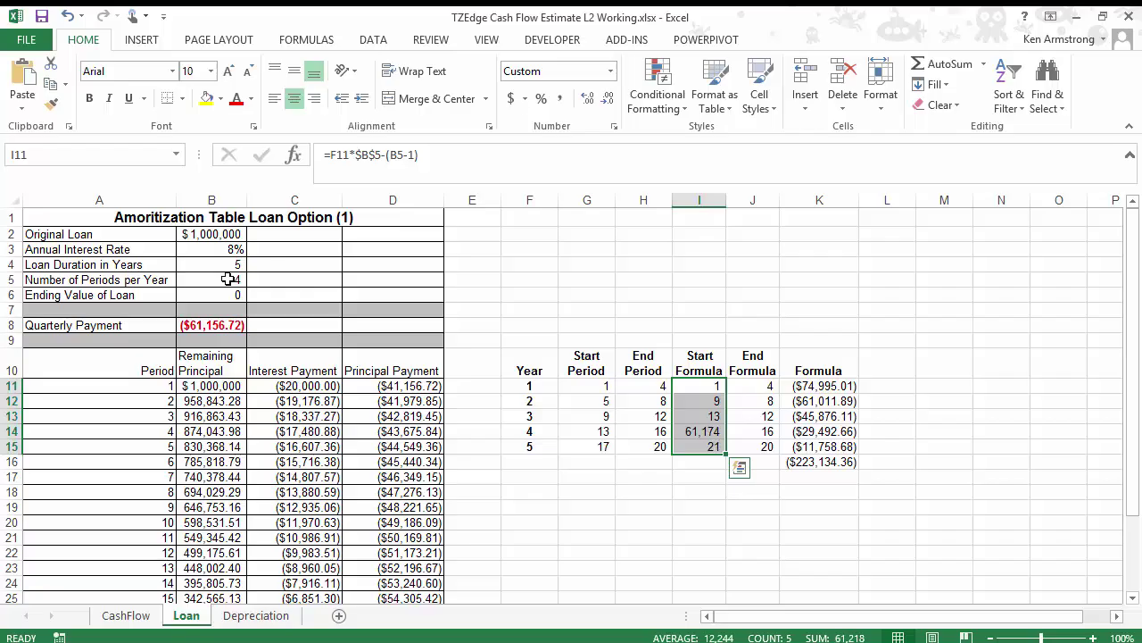
pyautogui.press('Up')
pyautogui.press('Down')
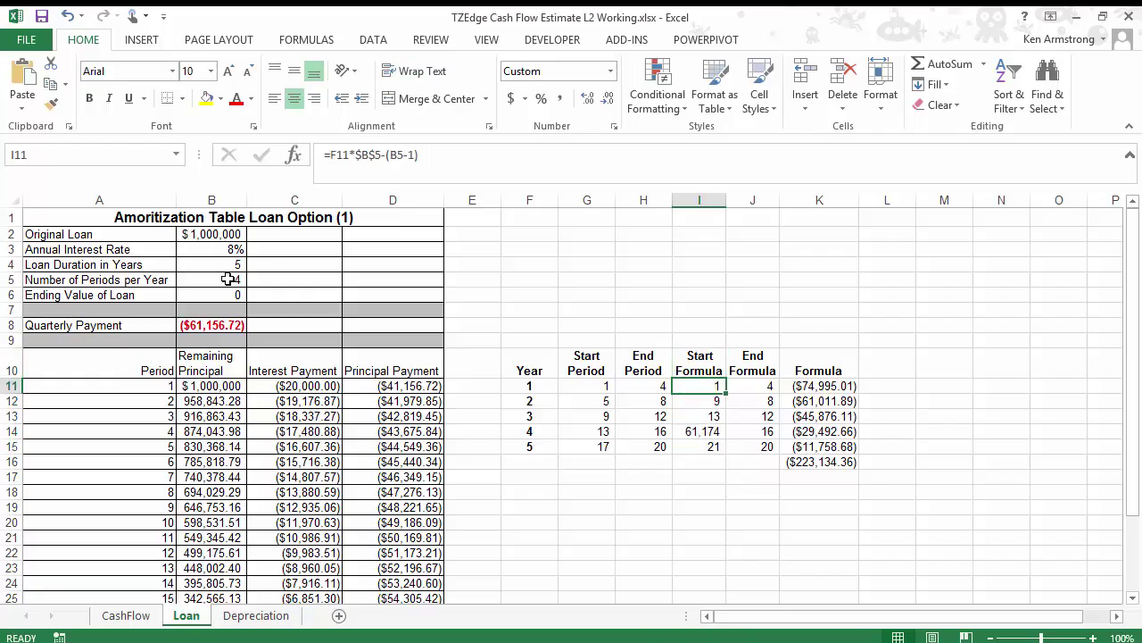
# - Make the inner B5 absolute and refill I11:I15 with =F11*$B$5-($B$5-1)
pyautogui.click(386, 154)
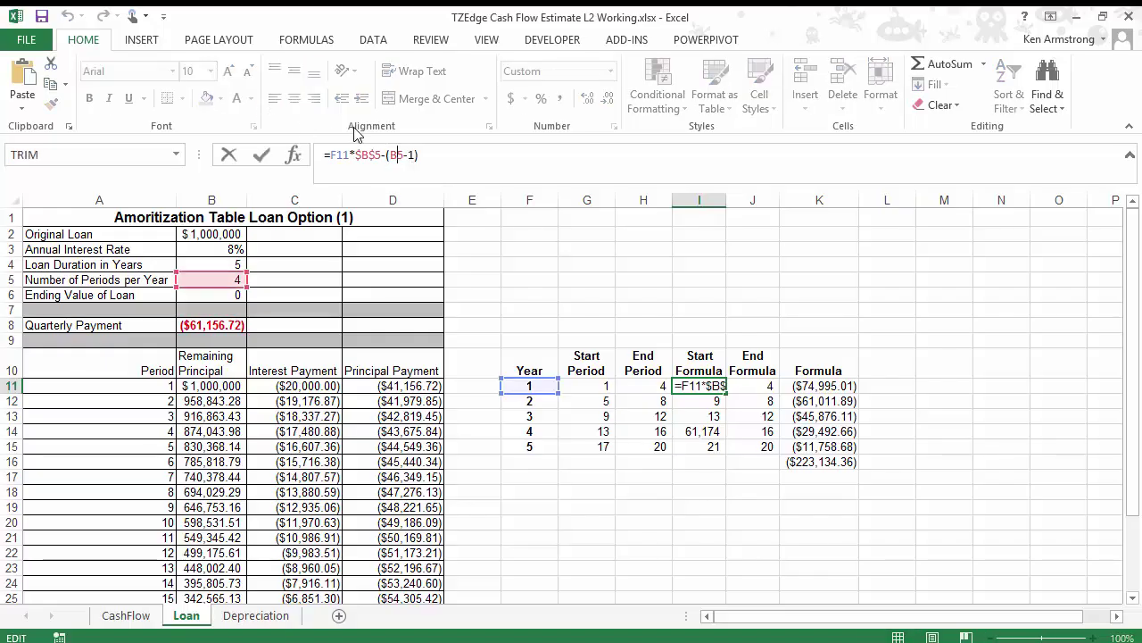
pyautogui.press('F4')
pyautogui.press('Return')
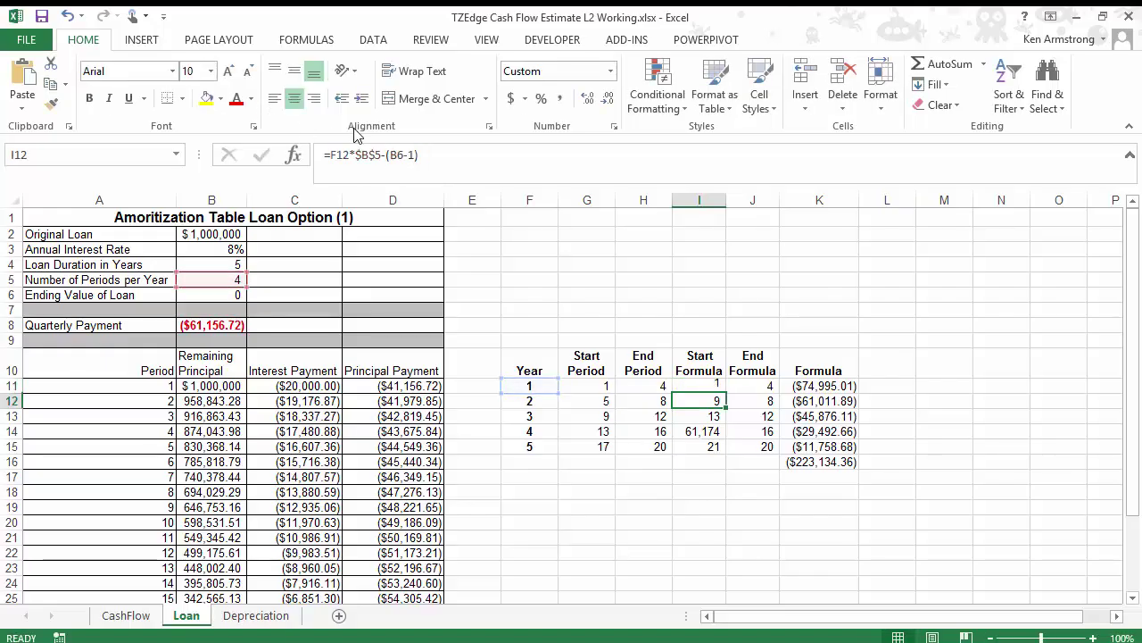
pyautogui.press('Up')
pyautogui.hotkey('shift', 'Down')
pyautogui.hotkey('shift', 'Down')
pyautogui.hotkey('shift', 'Down')
pyautogui.hotkey('shift', 'Down')
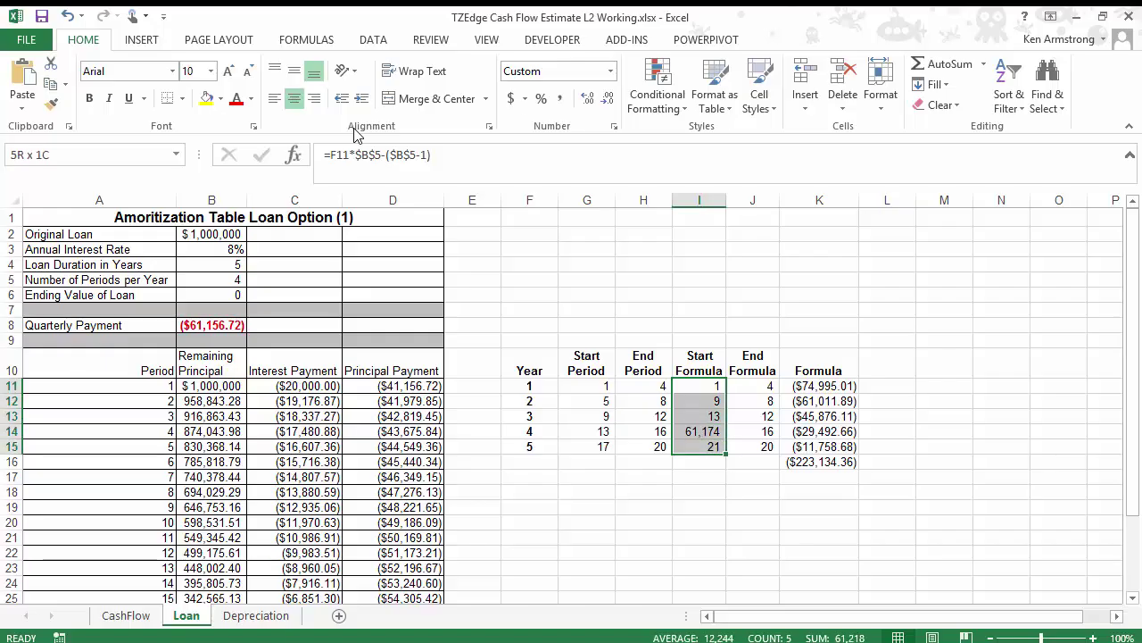
pyautogui.hotkey('ctrl', 'd')
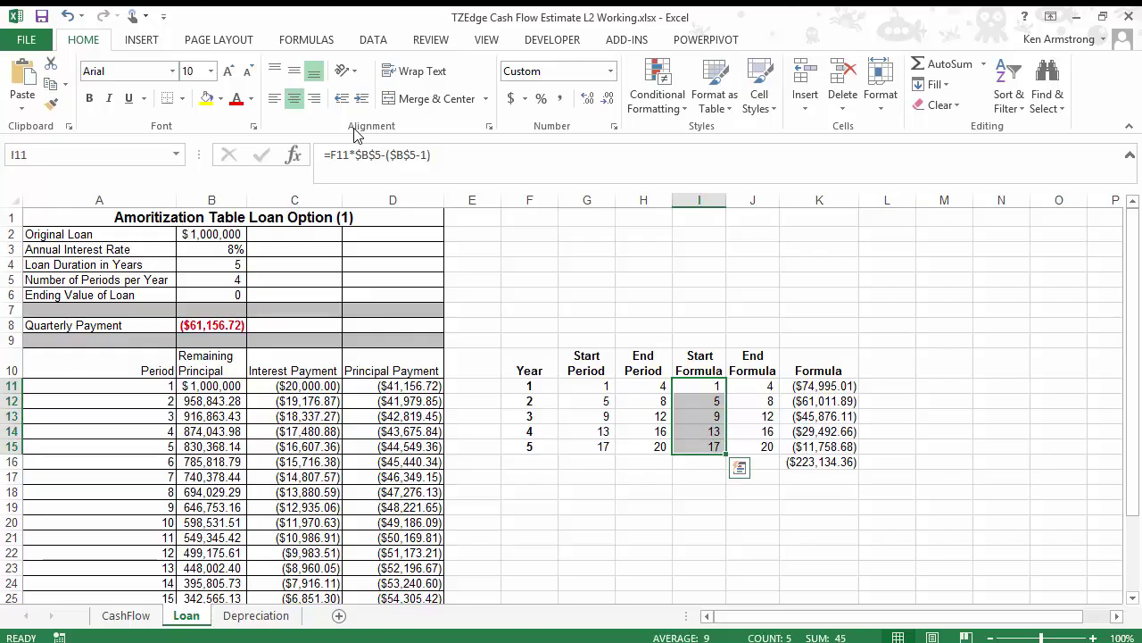
pyautogui.press('Down')
pyautogui.press('Up')
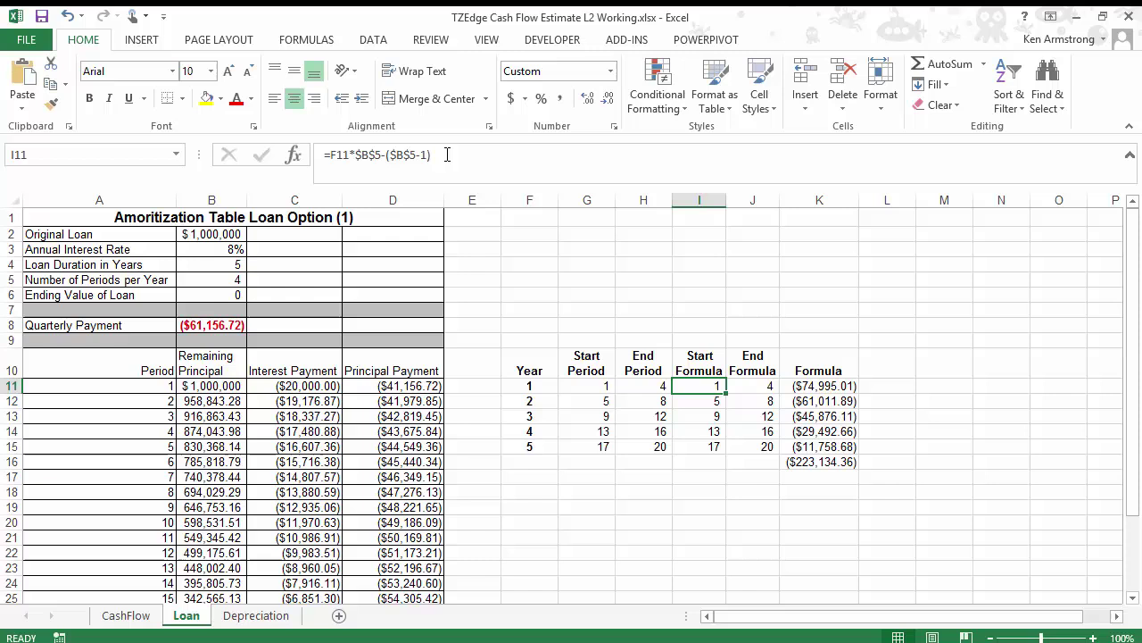
# - Replace the G11 start argument in K11's CUMIPMT with the copied start-period expression
pyautogui.click(447, 154)
pyautogui.moveTo(447, 155); pyautogui.dragTo(330, 156)
pyautogui.hotkey('ctrl', 'c')
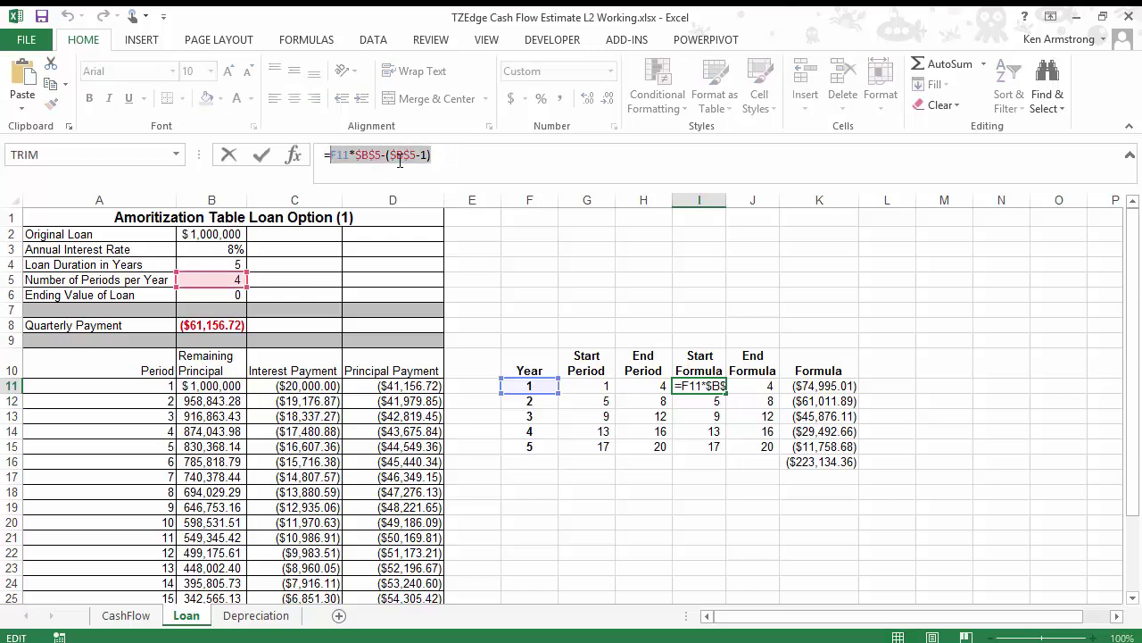
pyautogui.press('Escape')
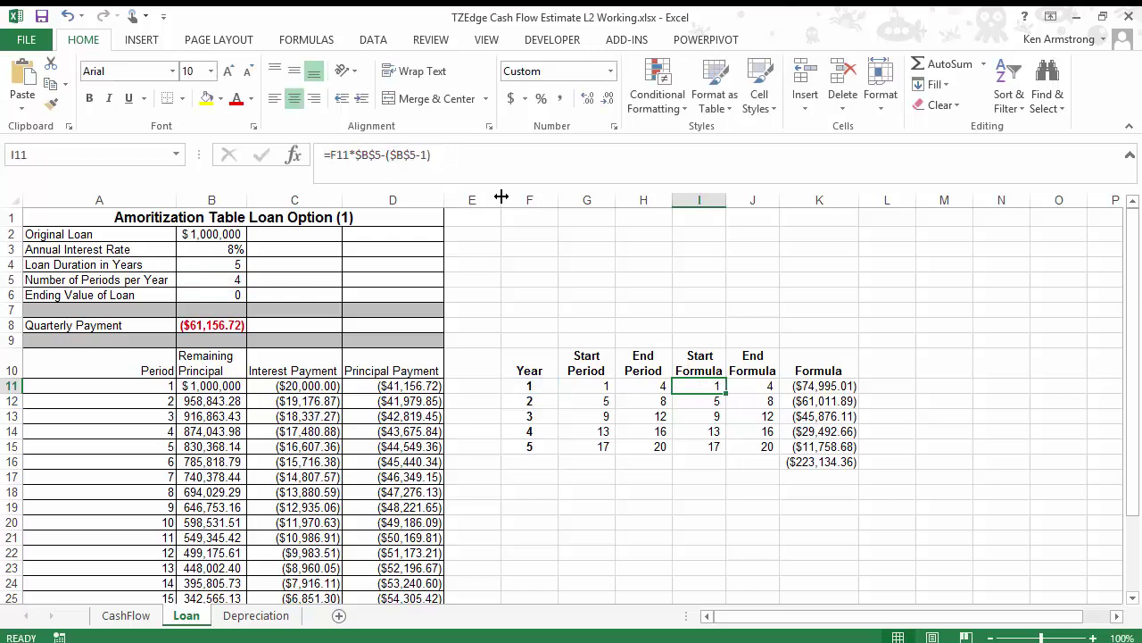
pyautogui.click(835, 389)
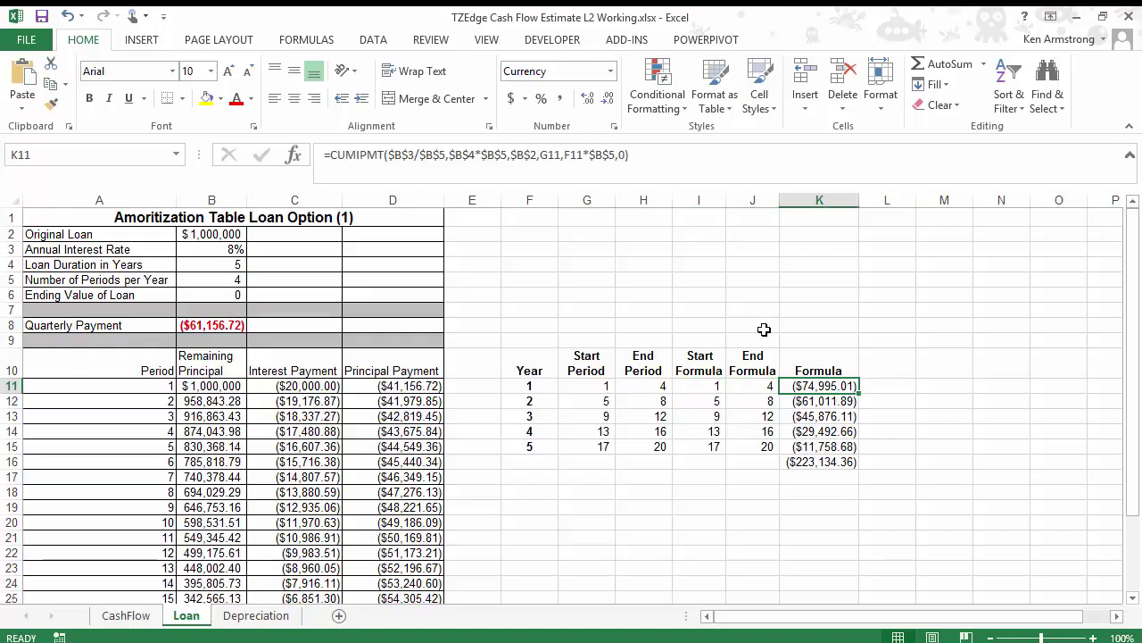
pyautogui.doubleClick(549, 155)
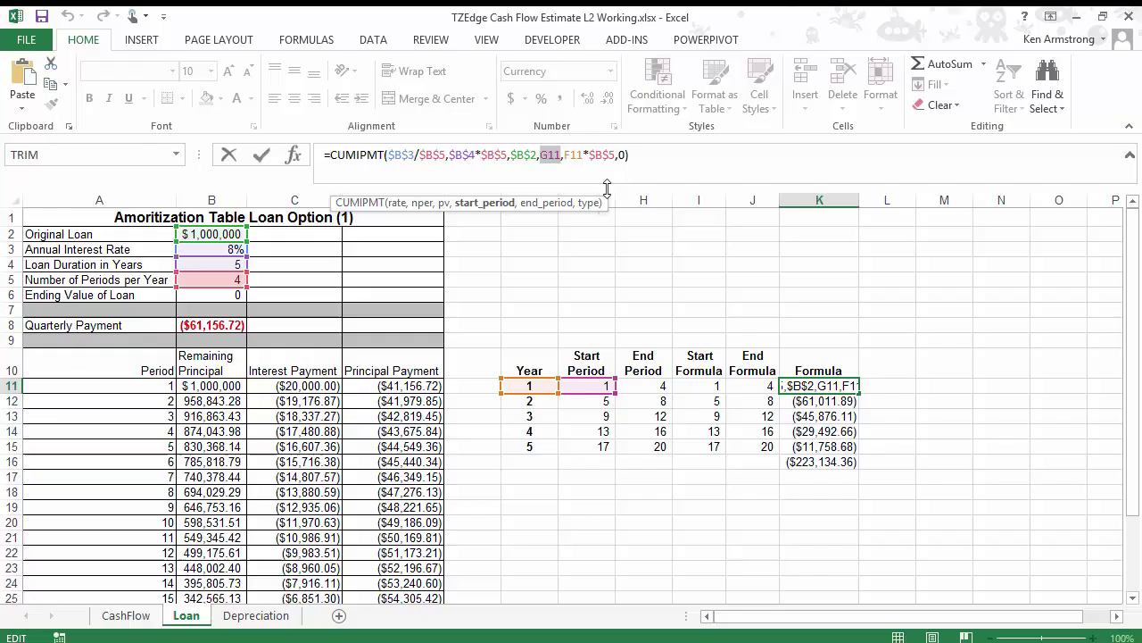
pyautogui.hotkey('ctrl', 'v')
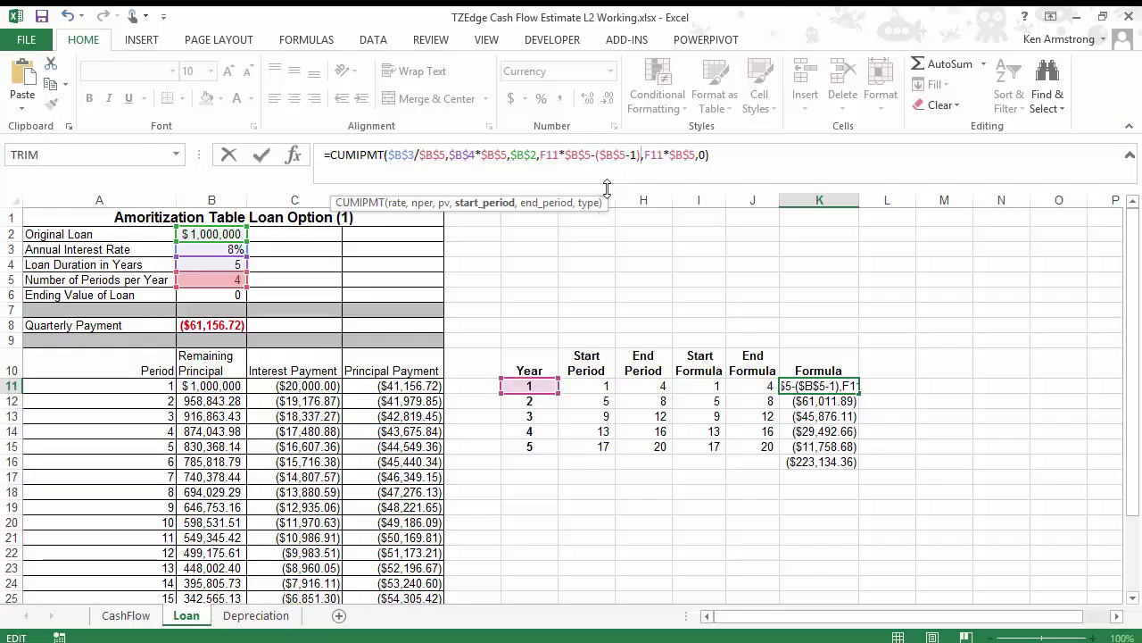
pyautogui.hotkey('ctrl', 'Return')
# - Fill the updated CUMIPMT formula down to K15 and confirm the total stays ($223,134.36)
pyautogui.hotkey('shift', 'Down')
pyautogui.hotkey('shift', 'Down')
pyautogui.hotkey('shift', 'Down')
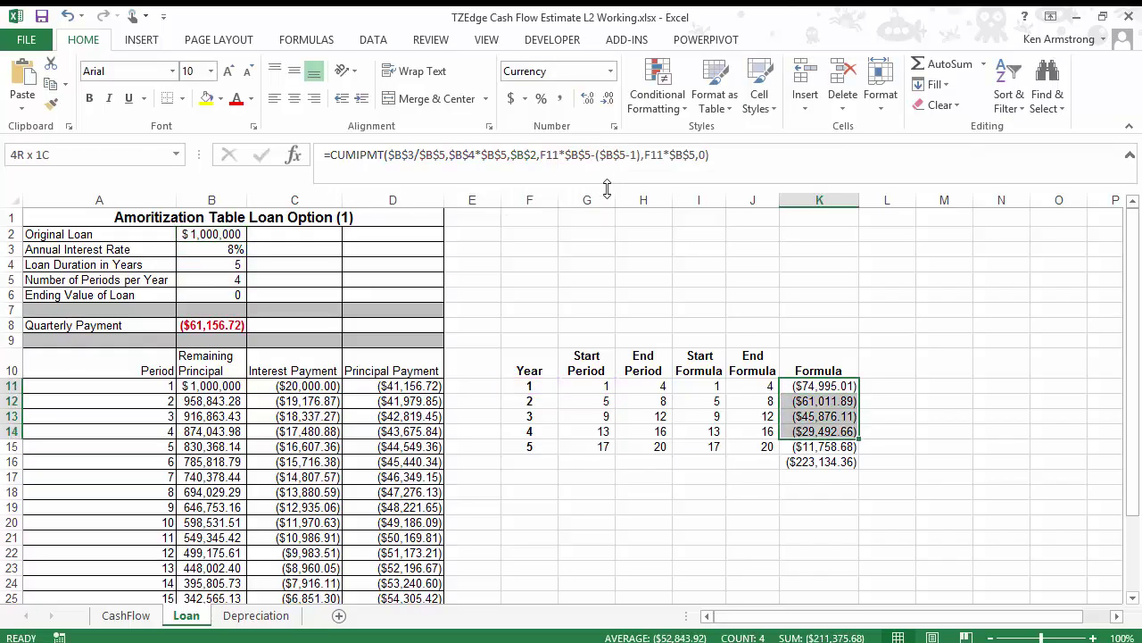
pyautogui.hotkey('shift', 'Down')
pyautogui.hotkey('ctrl', 'Return')
pyautogui.press('Down')
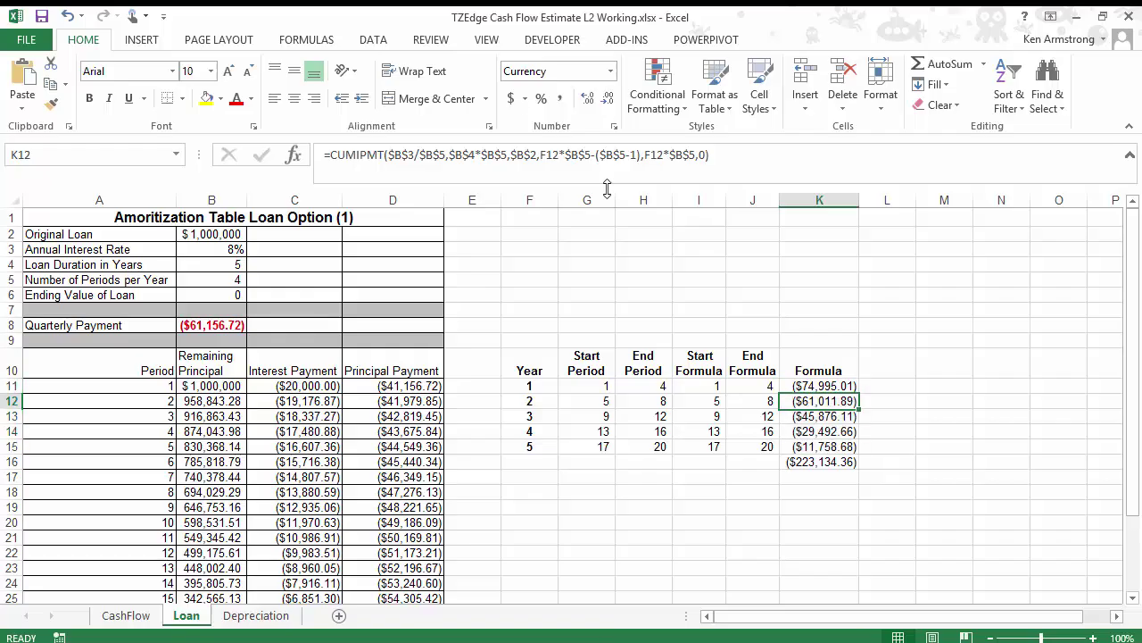
pyautogui.press('Down')
pyautogui.press('Down')
pyautogui.press('Down')
pyautogui.press('Down')
pyautogui.press('Up')
pyautogui.press('Up')
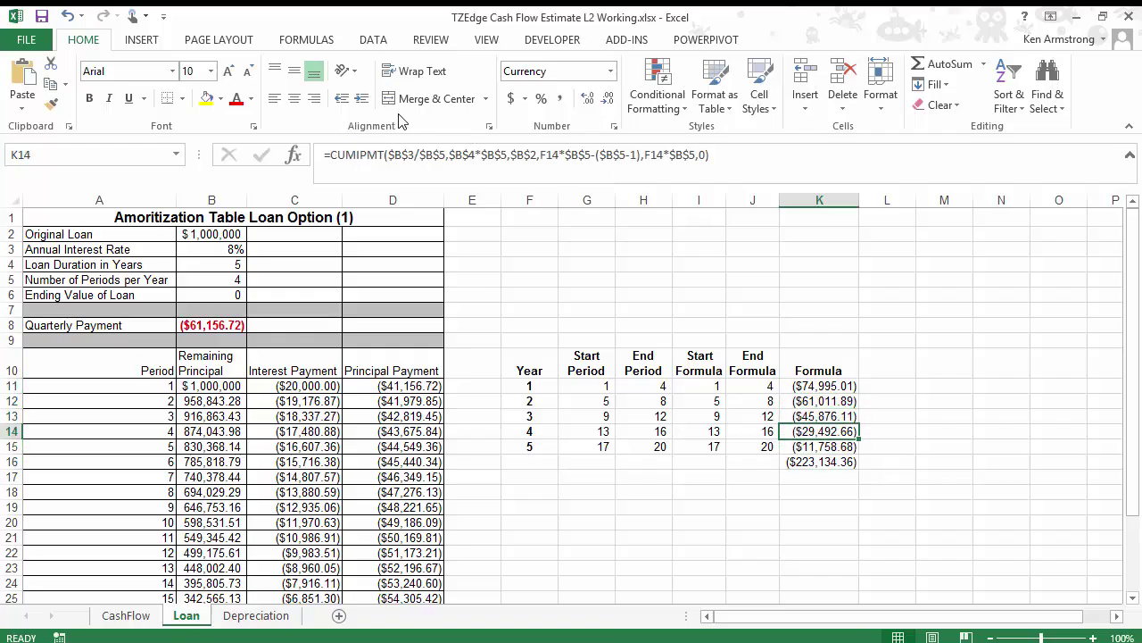
# - Delete the four period helper columns G:J from the Loan sheet
pyautogui.moveTo(584, 195); pyautogui.dragTo(746, 190)
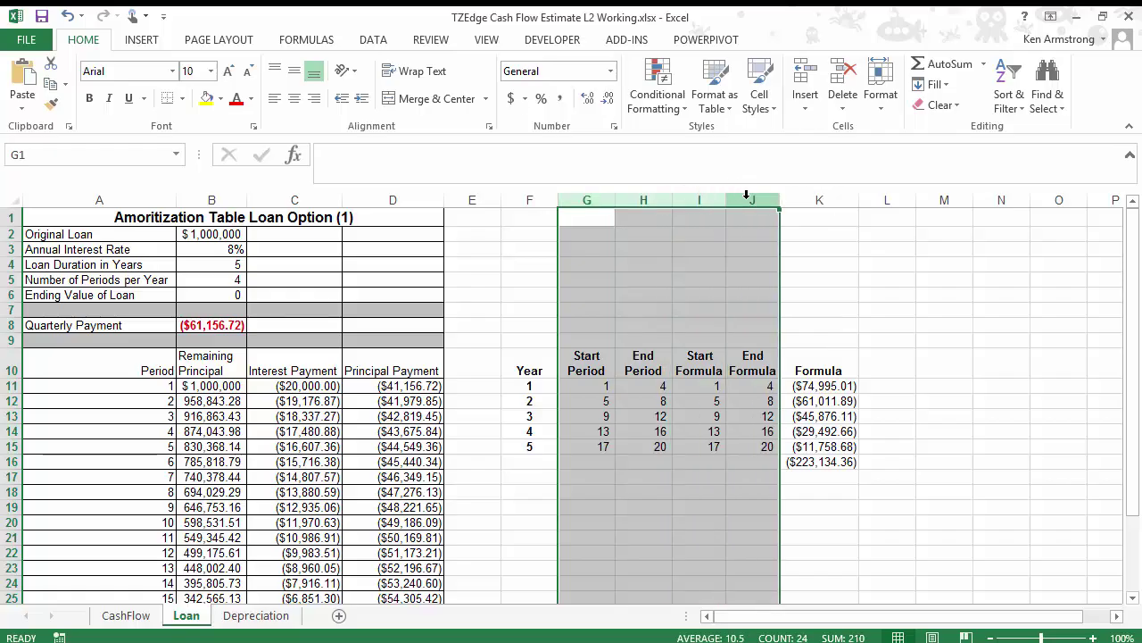
pyautogui.rightClick(747, 195)
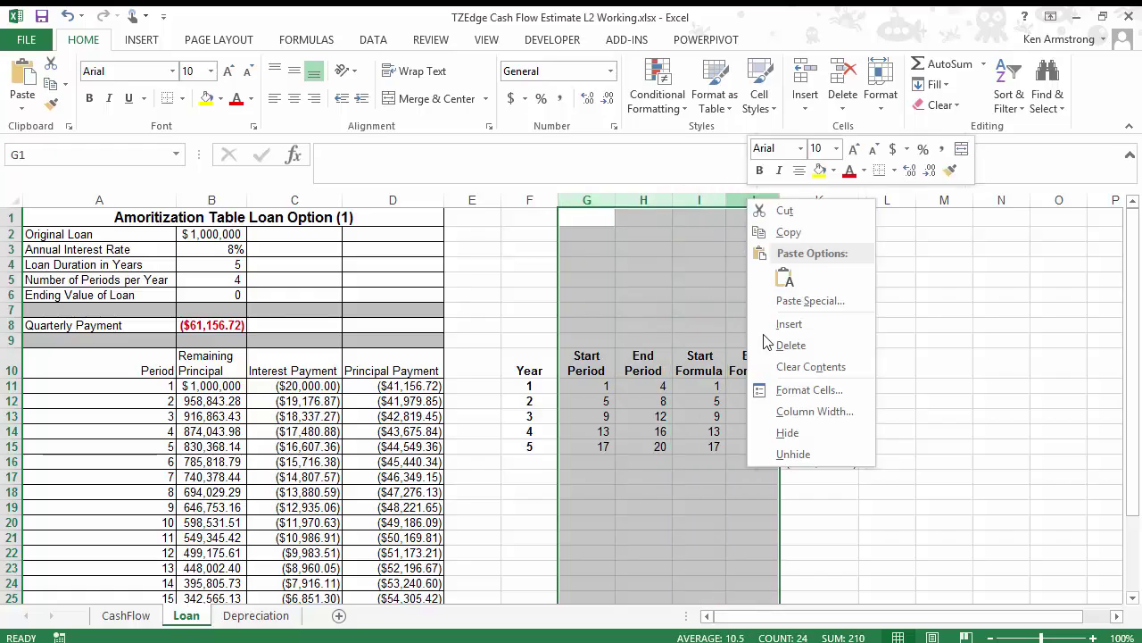
pyautogui.click(808, 355)
pyautogui.click(617, 390)
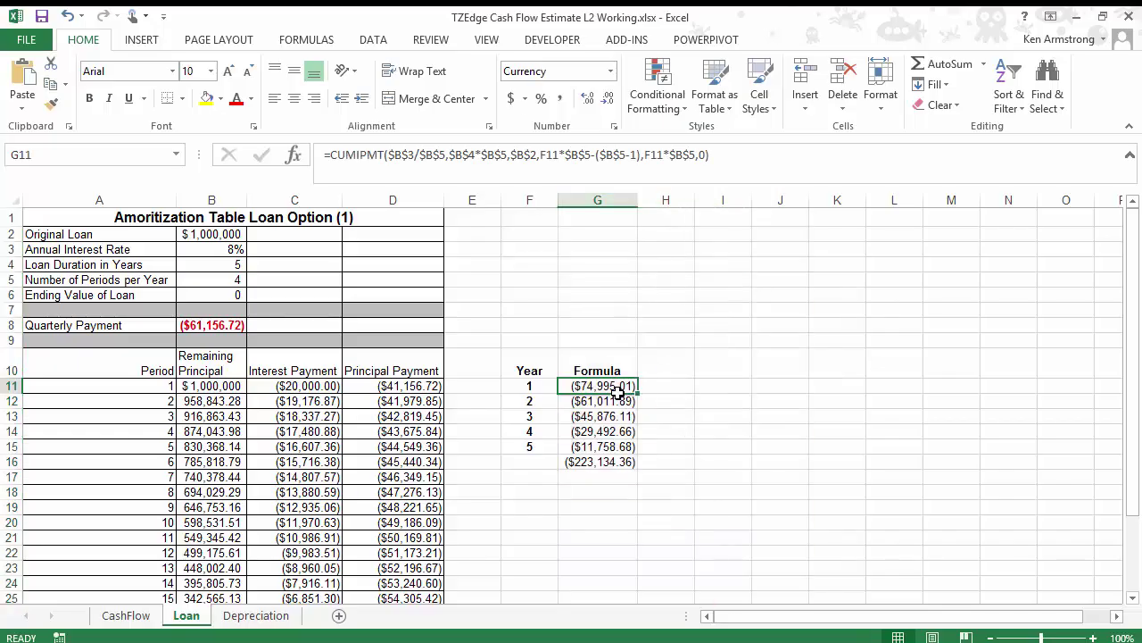
pyautogui.scroll(-2, 624, 419)
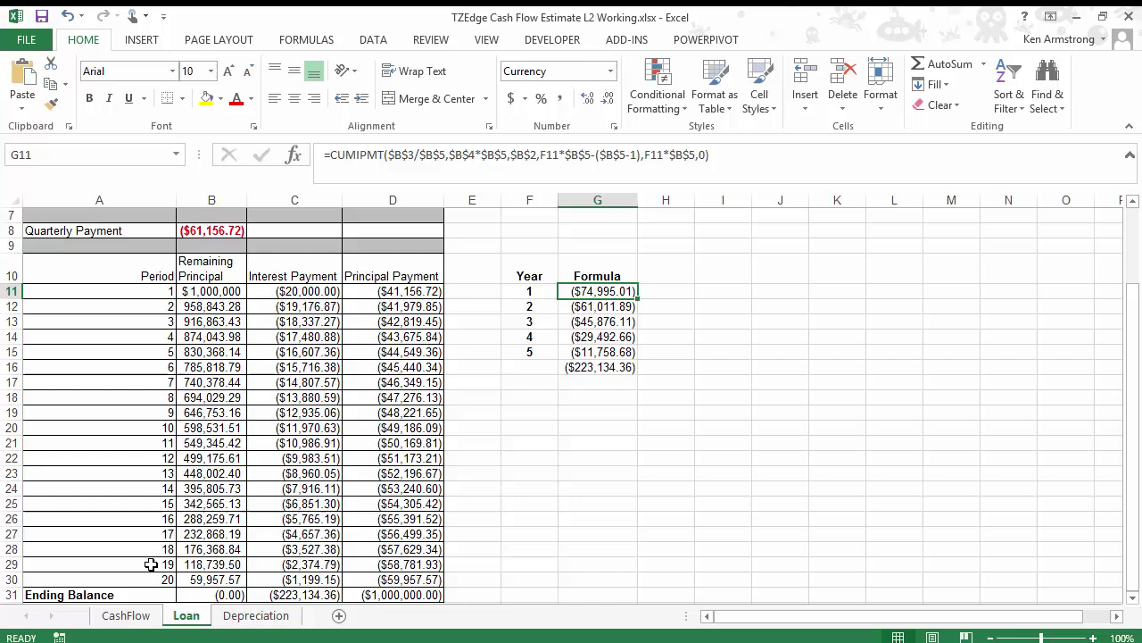
# - On CashFlow, start =CUMIPMT( in C14 with the rate Loan!$B$3/Loan!$B$5
pyautogui.click(138, 616)
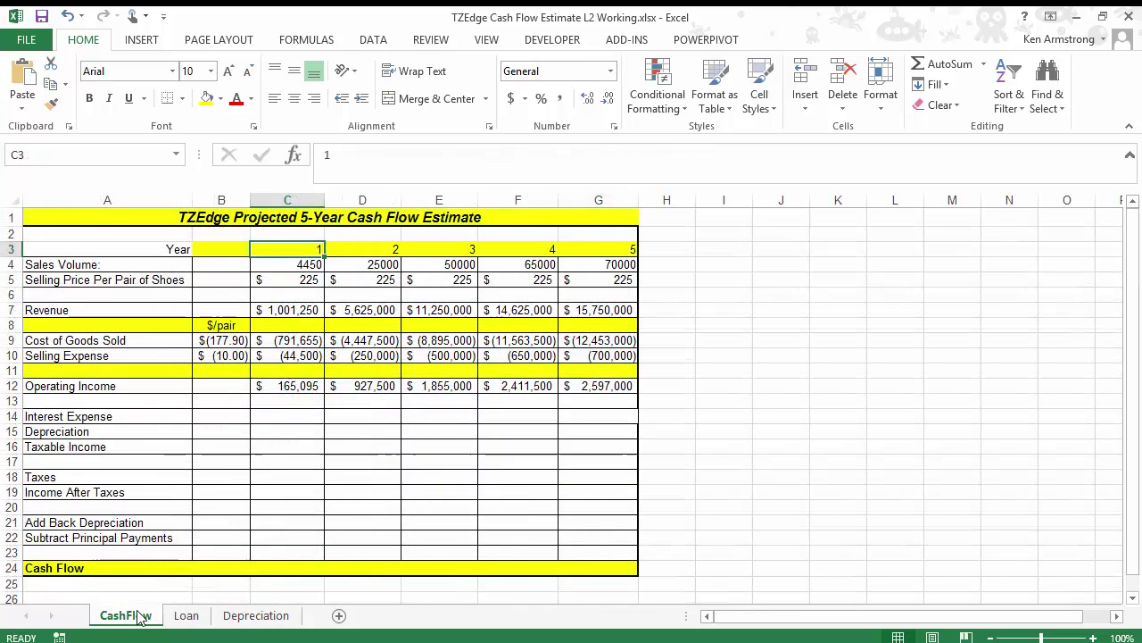
pyautogui.click(293, 412)
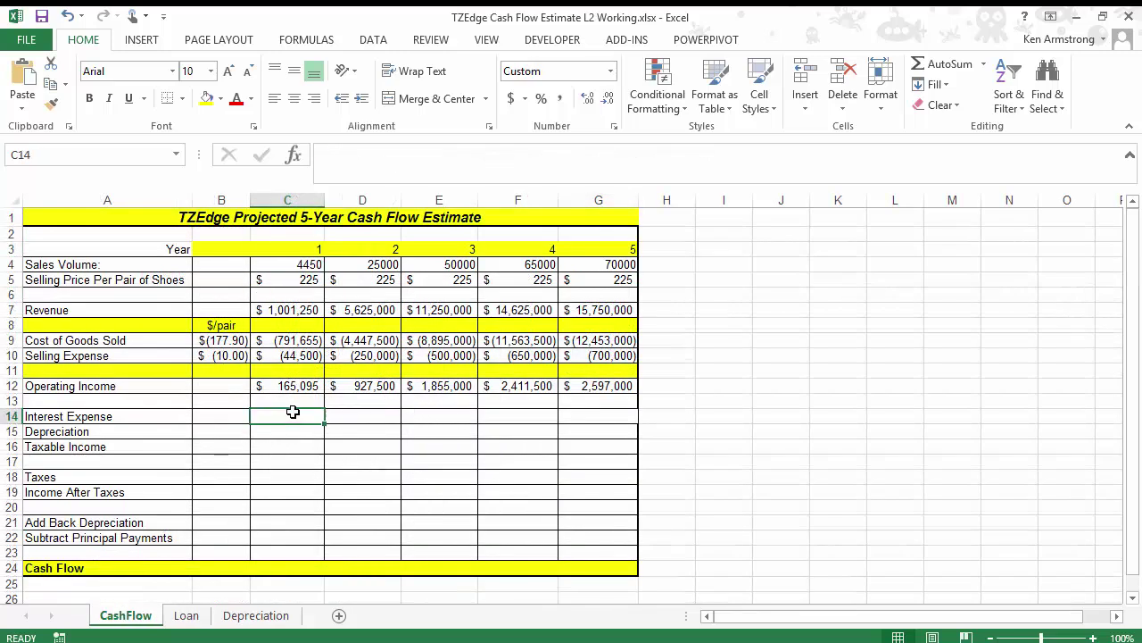
pyautogui.write('=cum')
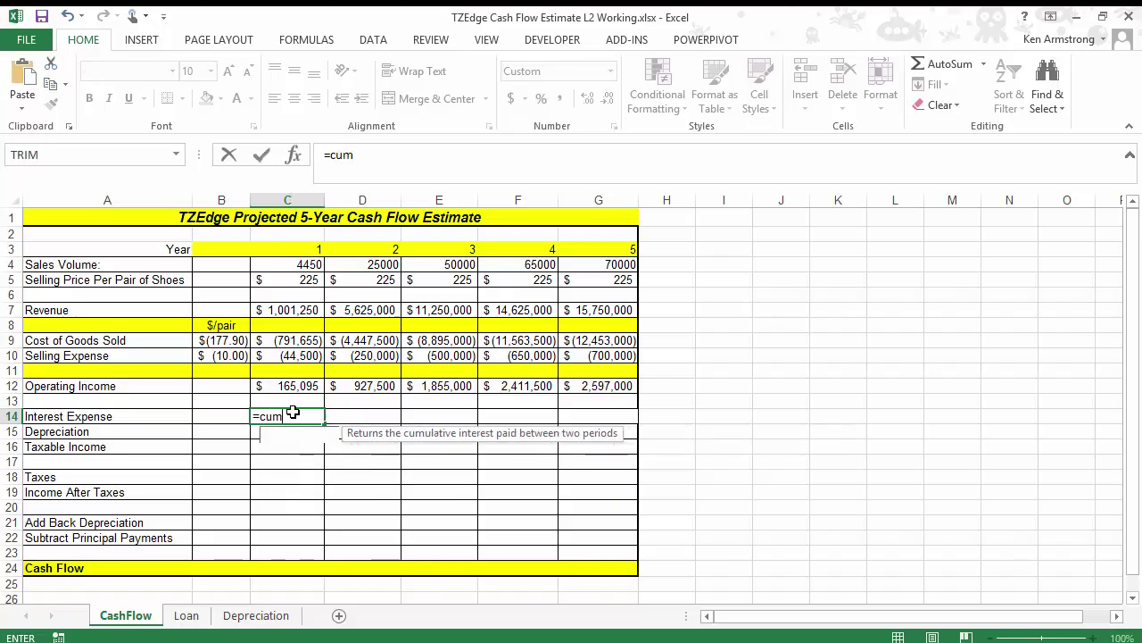
pyautogui.write('i')
pyautogui.press('Tab')
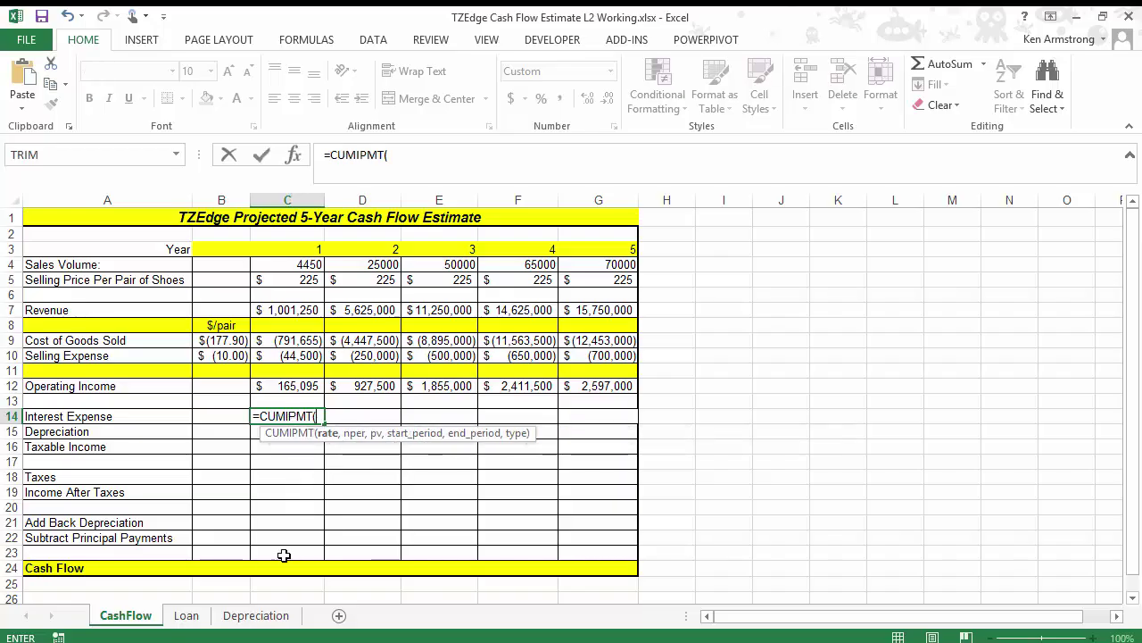
pyautogui.click(187, 615)
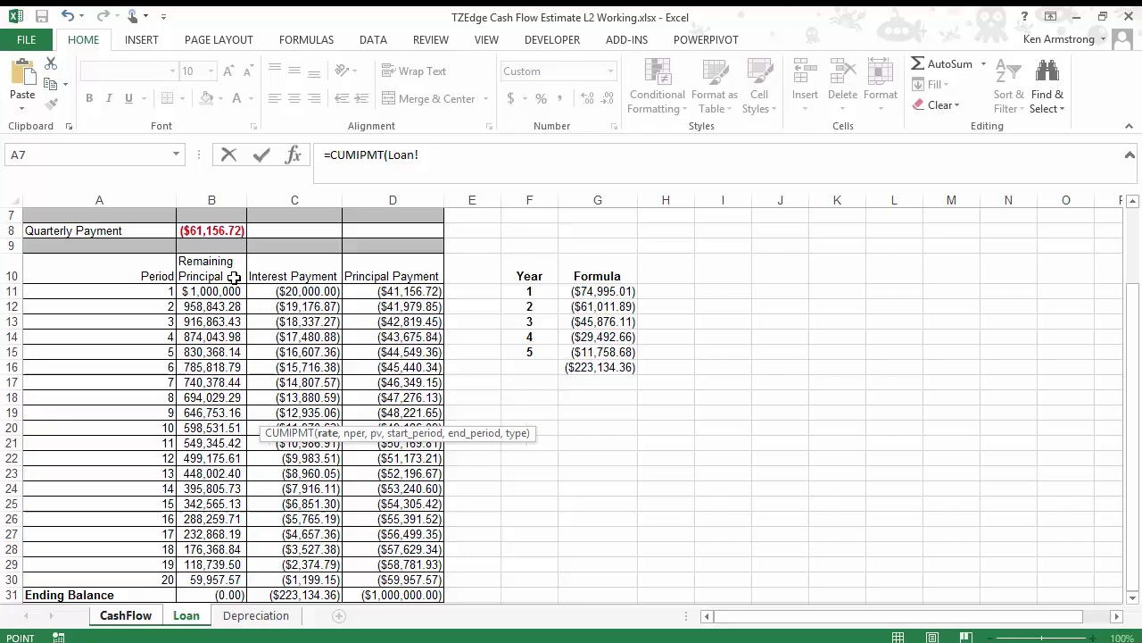
pyautogui.scroll(2, 247, 281)
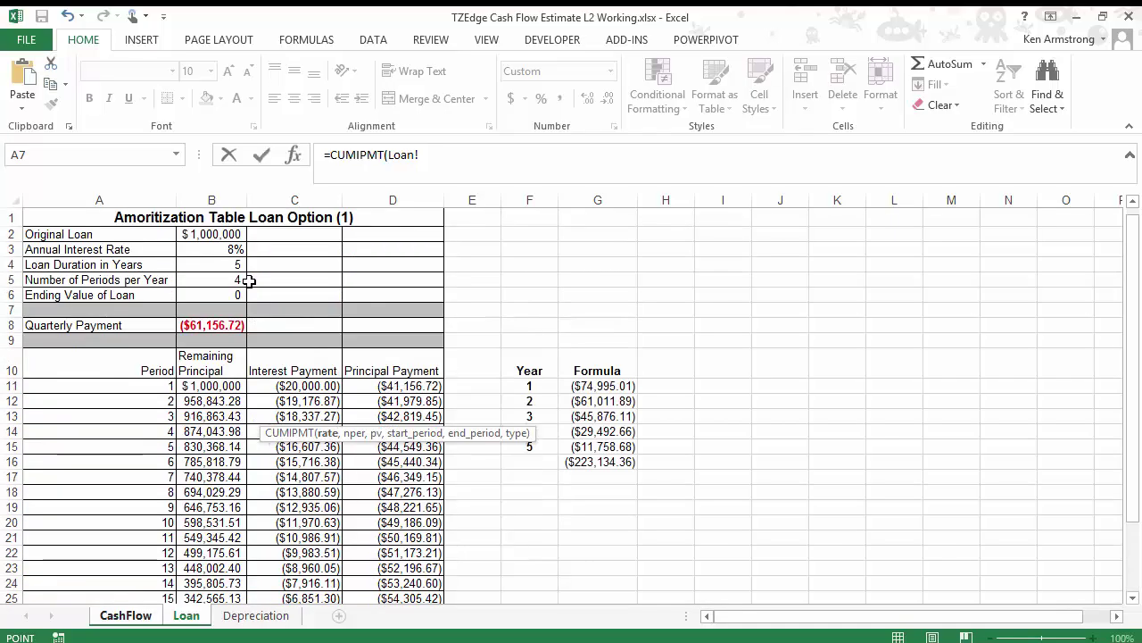
pyautogui.click(216, 247)
pyautogui.press('F4')
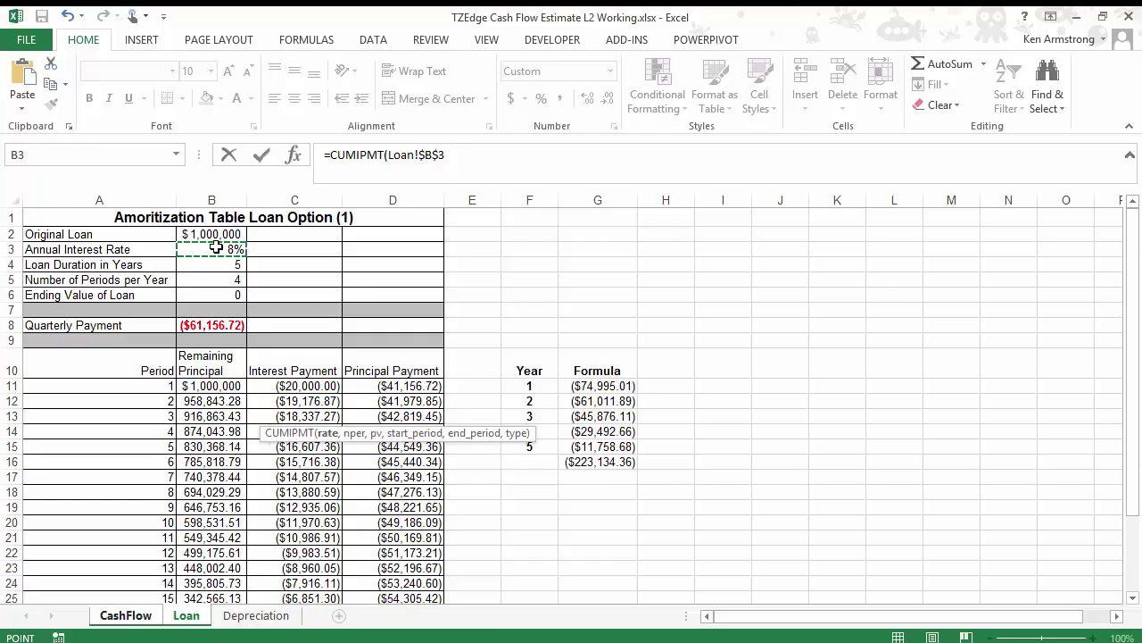
pyautogui.write('/')
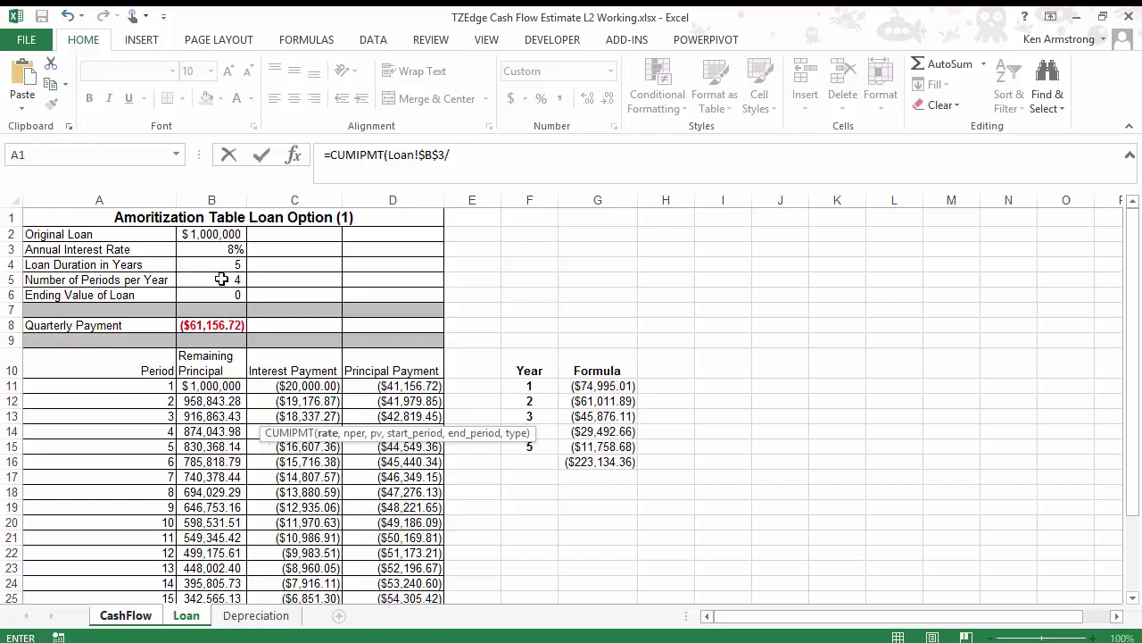
pyautogui.click(221, 280)
pyautogui.press('F4')
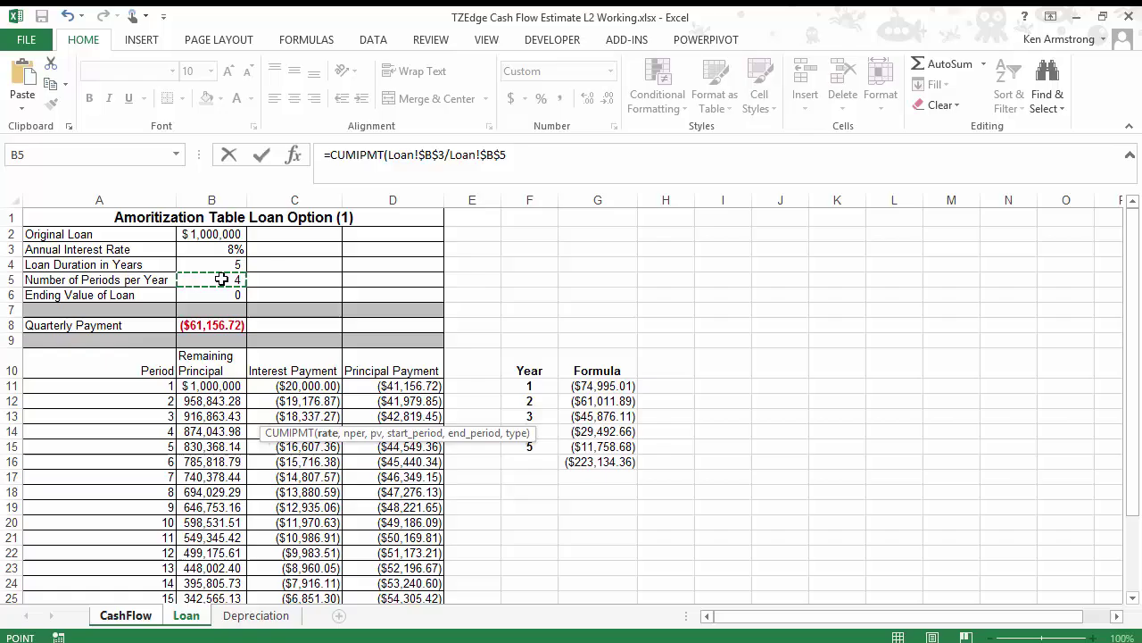
# - Add the number of periods argument Loan!$B$4*Loan!$B$5
pyautogui.write(',')
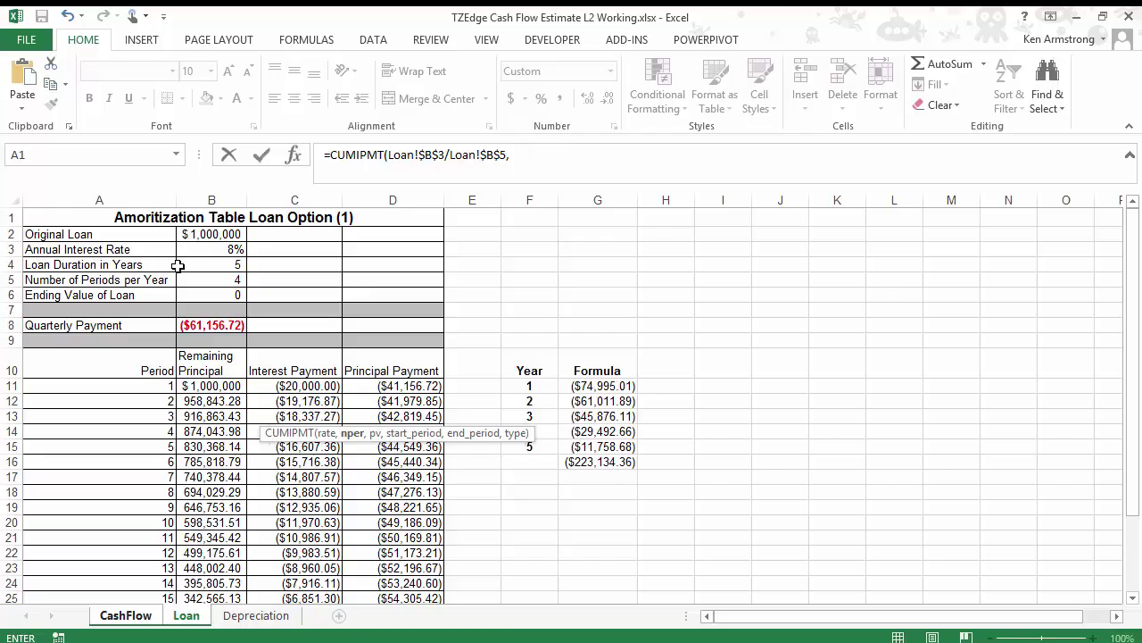
pyautogui.click(216, 265)
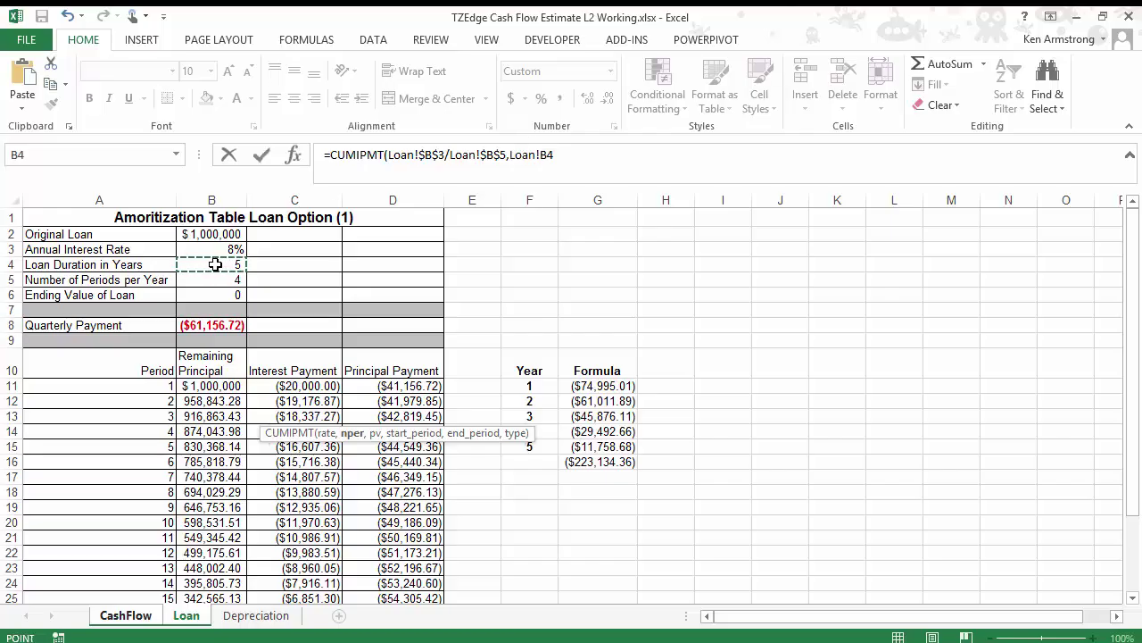
pyautogui.write('*')
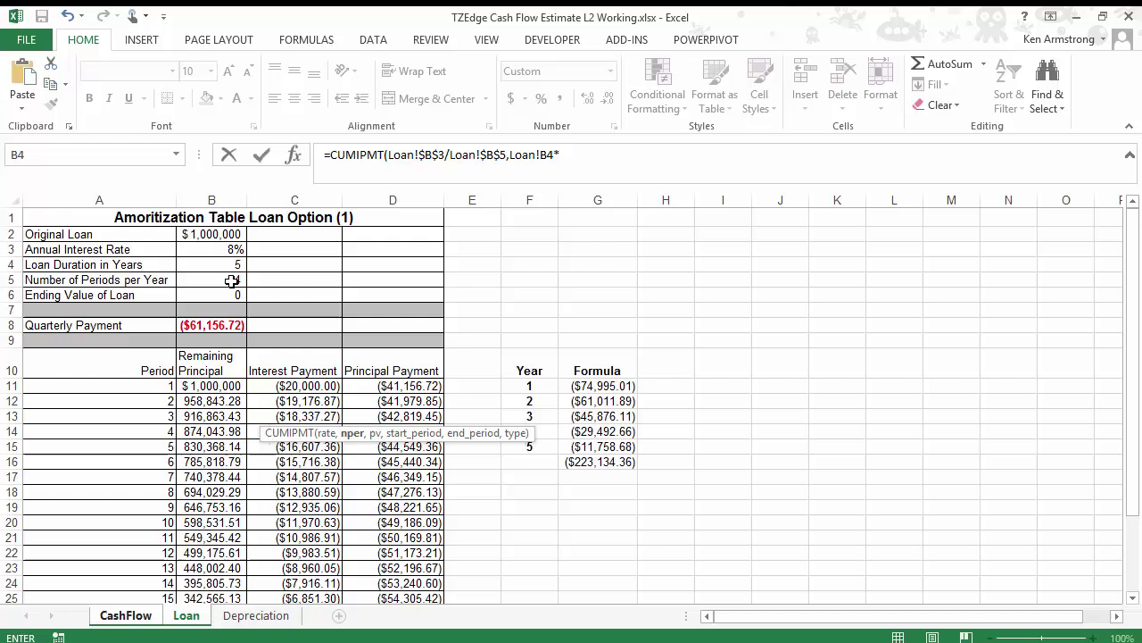
pyautogui.click(230, 280)
pyautogui.click(551, 158)
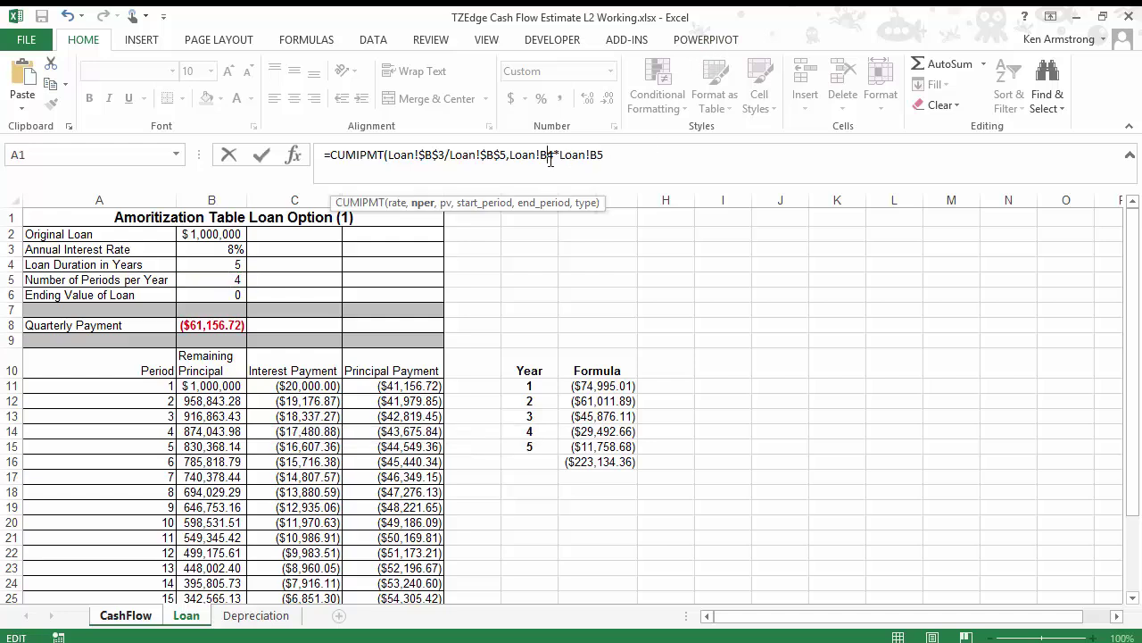
pyautogui.press('F4')
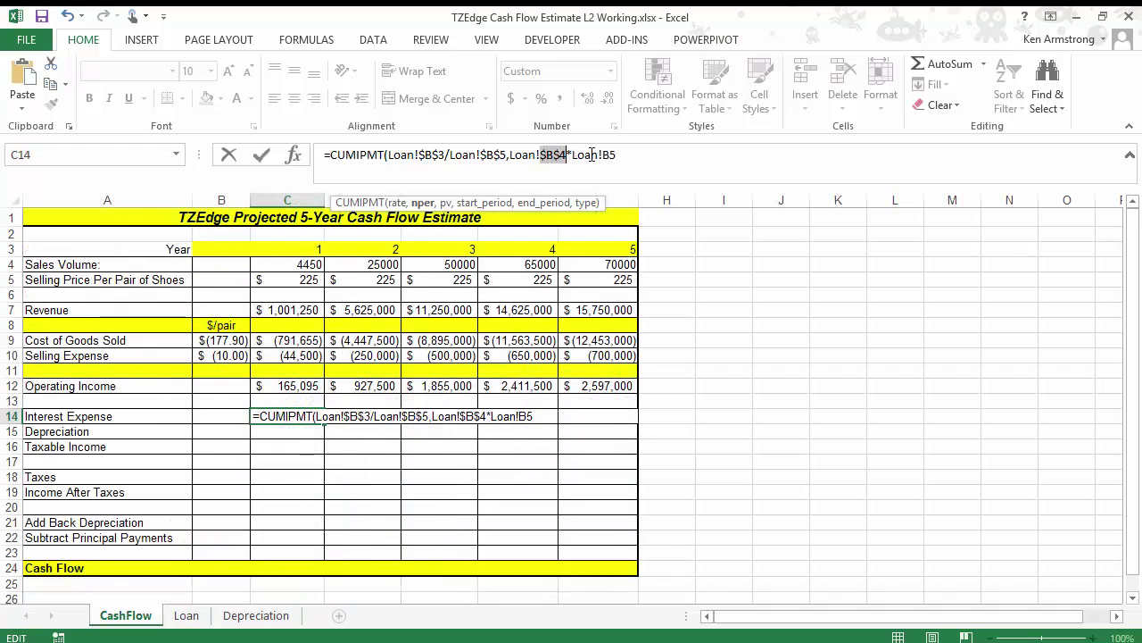
pyautogui.click(611, 158)
pyautogui.press('F4')
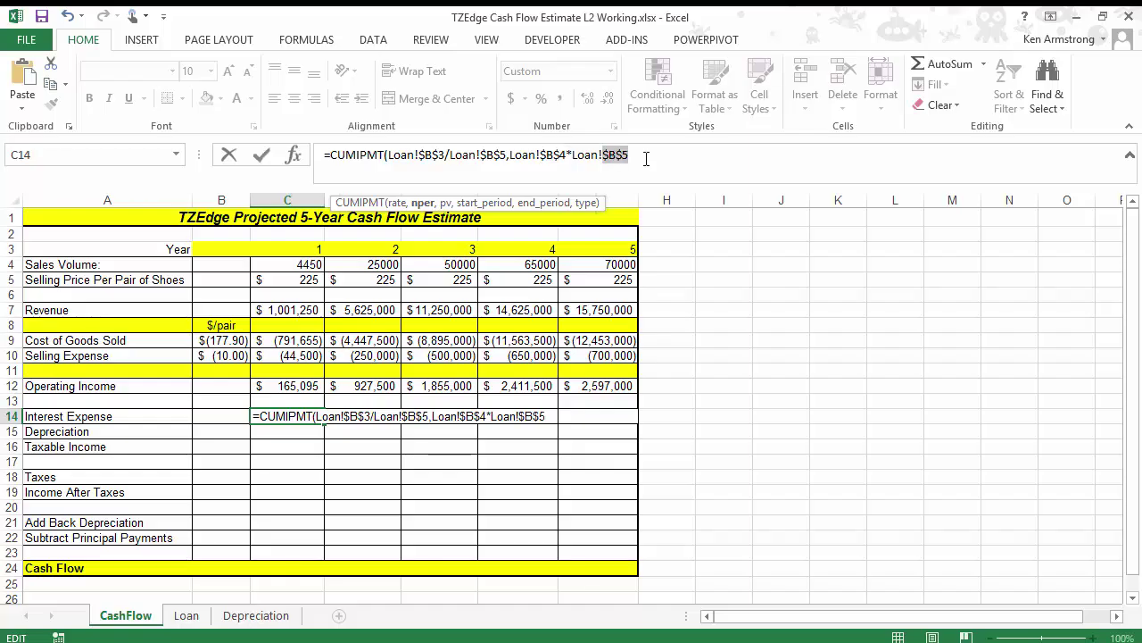
pyautogui.click(652, 149)
# - Add the original loan amount Loan!$B$2 as the present value
pyautogui.write(',')
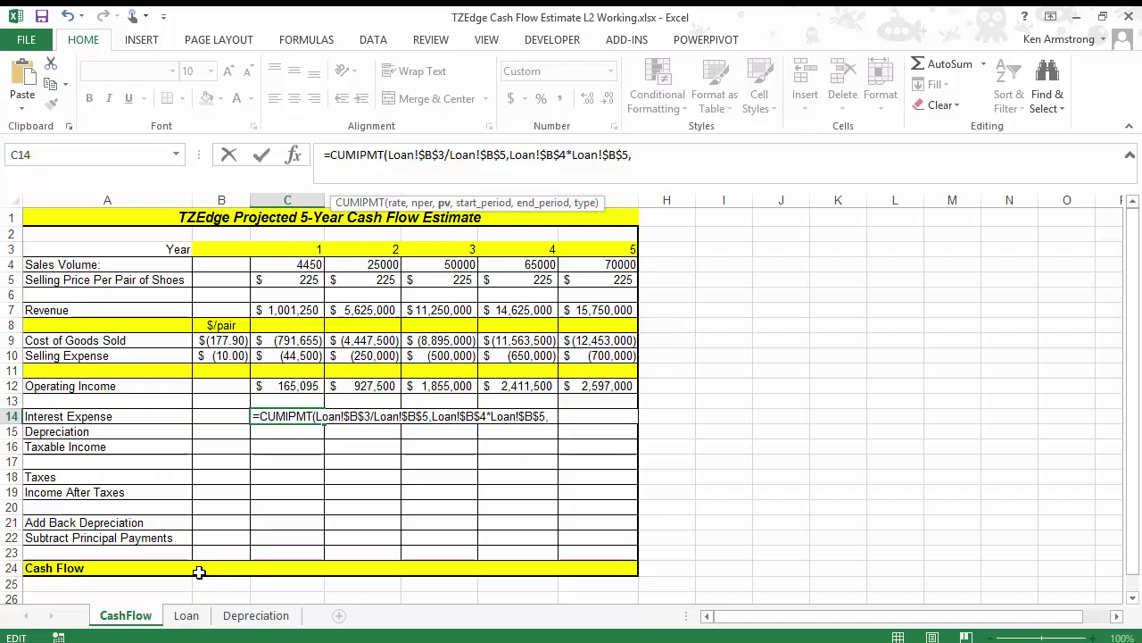
pyautogui.click(185, 615)
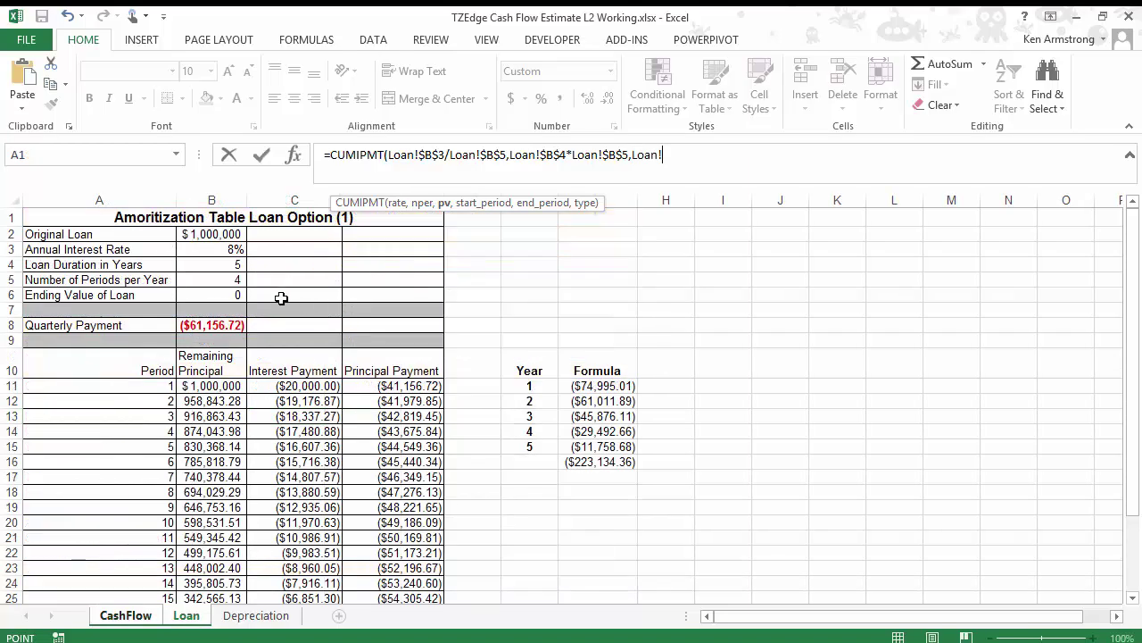
pyautogui.click(217, 234)
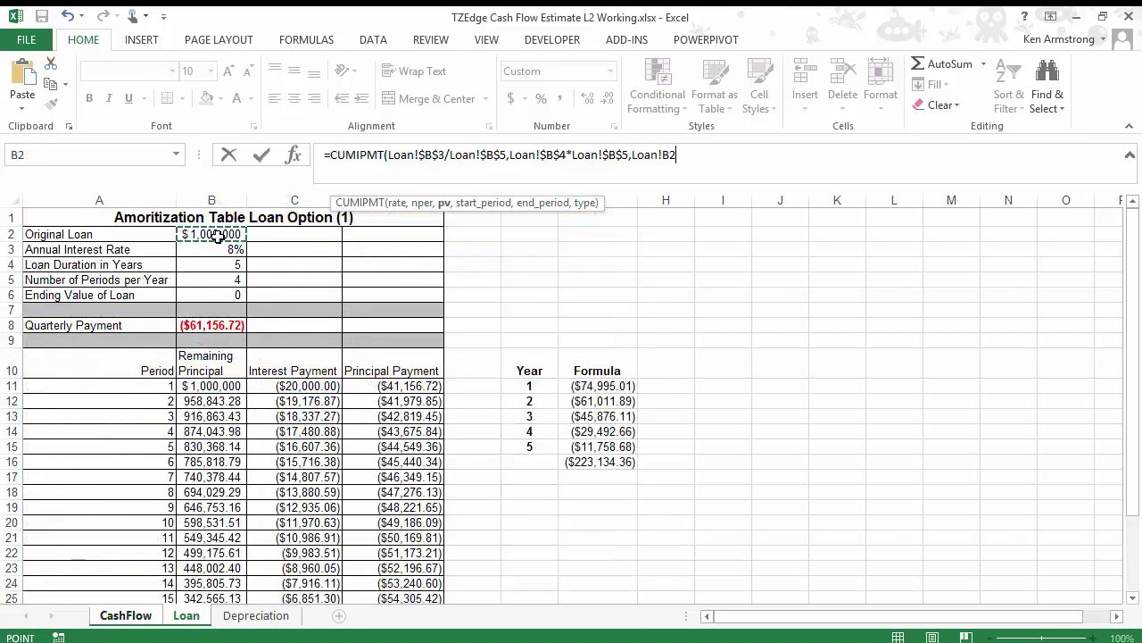
pyautogui.press('F4')
# - Add the start period CashFlow!C3*Loan!$B$5-(Loan!$B$5-1)
pyautogui.write(',')
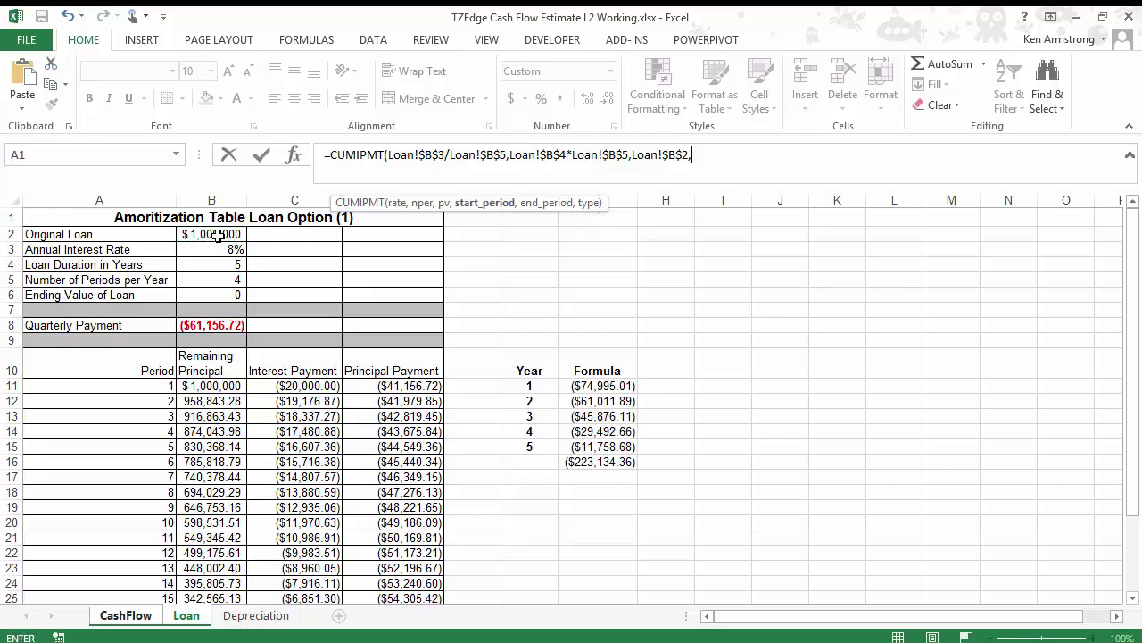
pyautogui.click(121, 620)
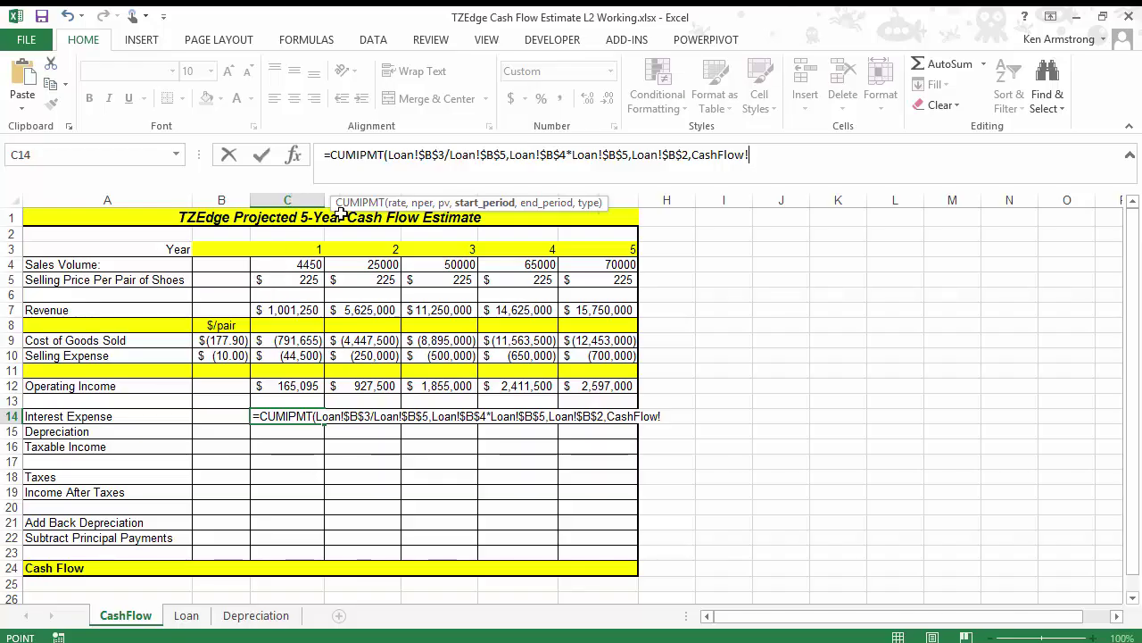
pyautogui.click(299, 251)
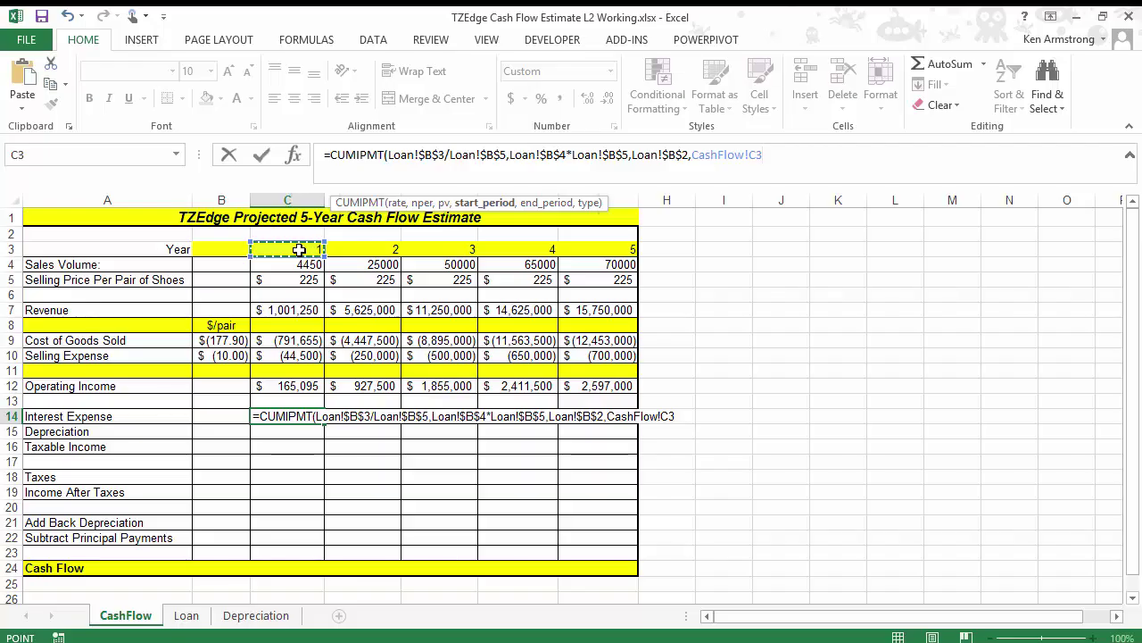
pyautogui.write('*')
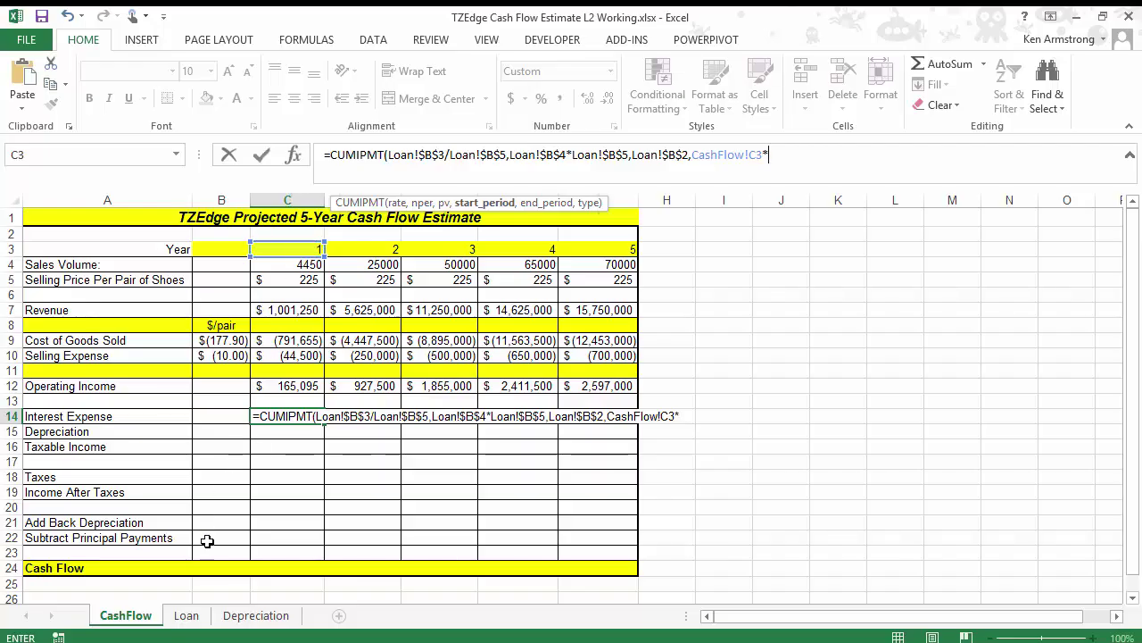
pyautogui.click(188, 616)
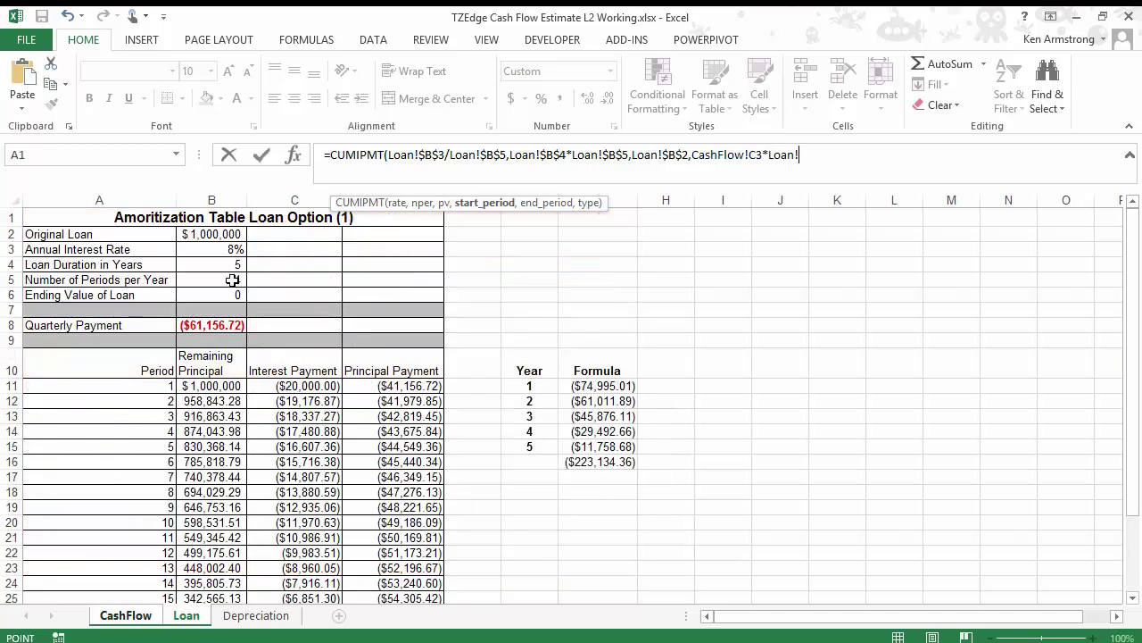
pyautogui.click(232, 280)
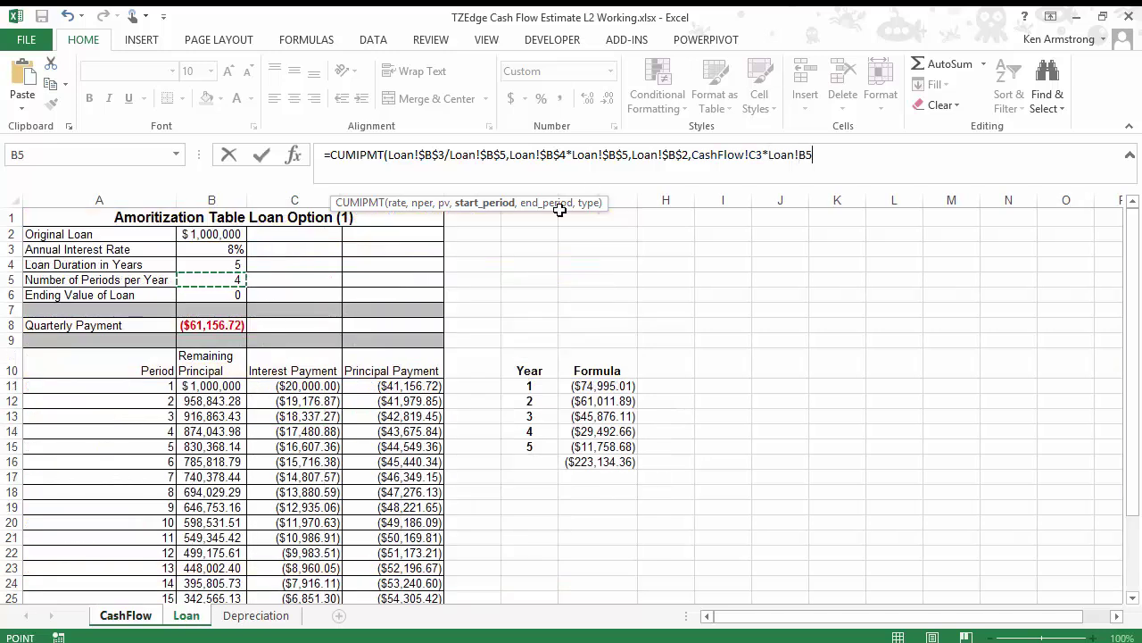
pyautogui.click(806, 153)
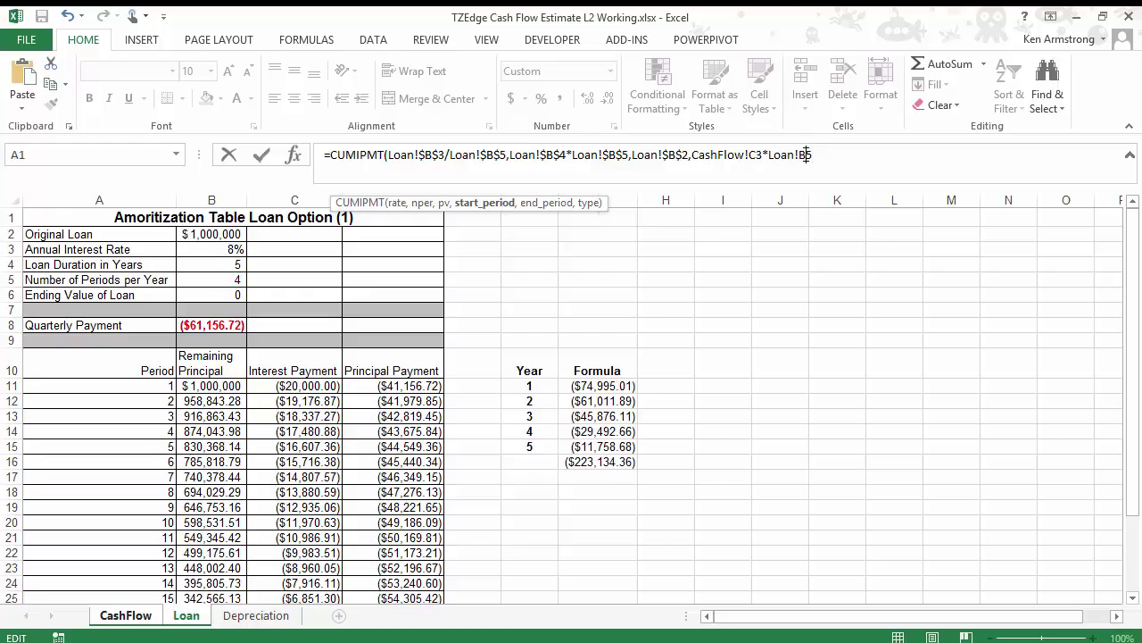
pyautogui.press('F4')
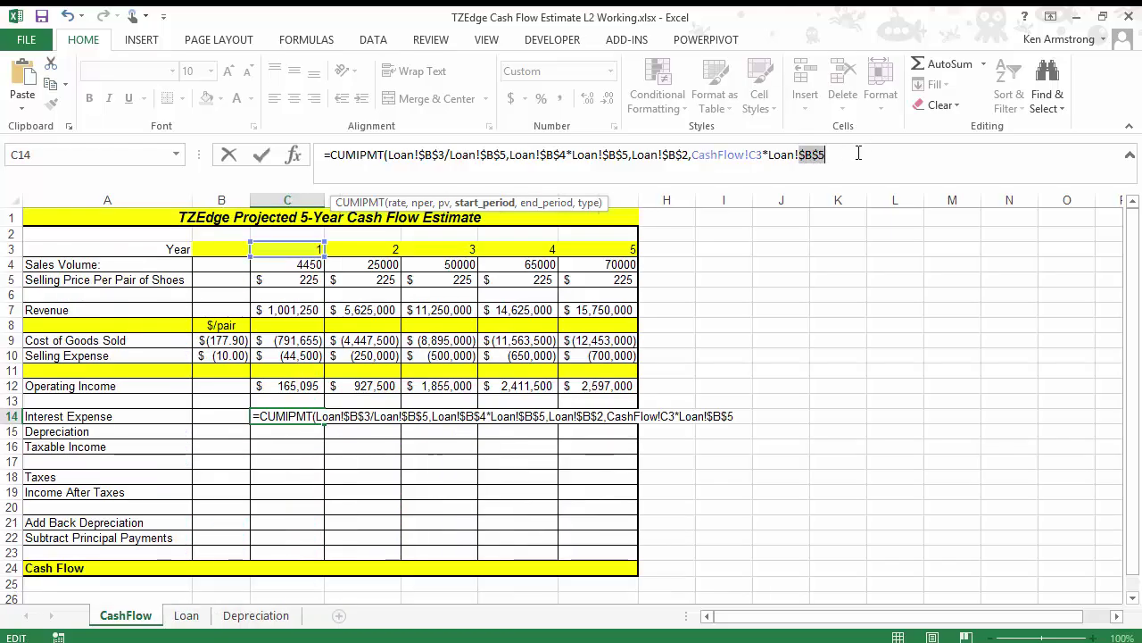
pyautogui.click(851, 154)
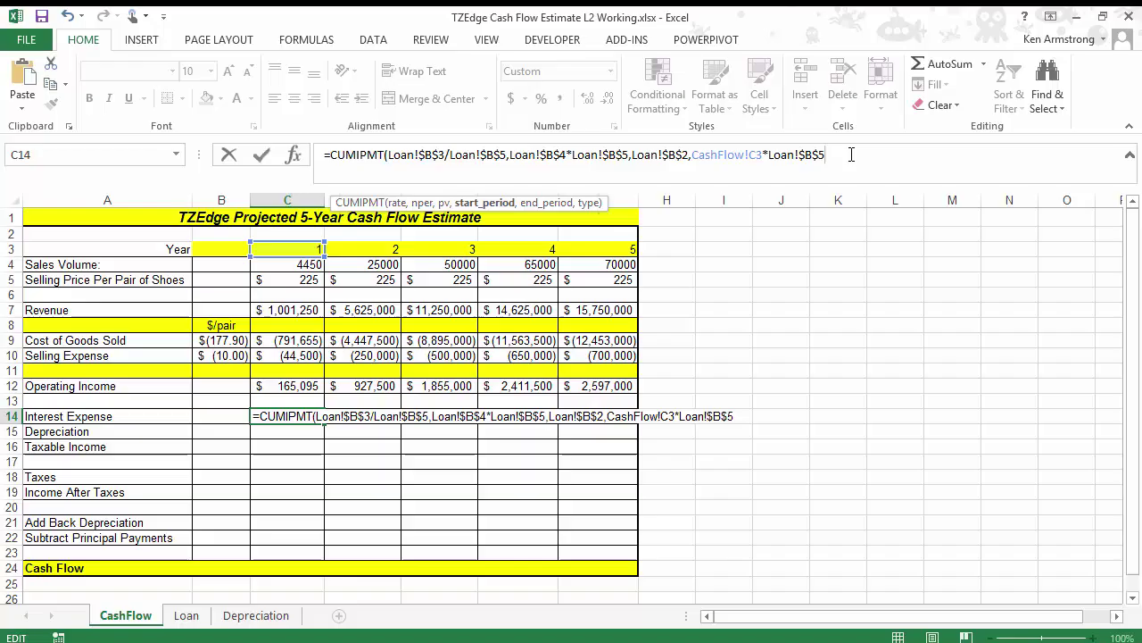
pyautogui.write('-(')
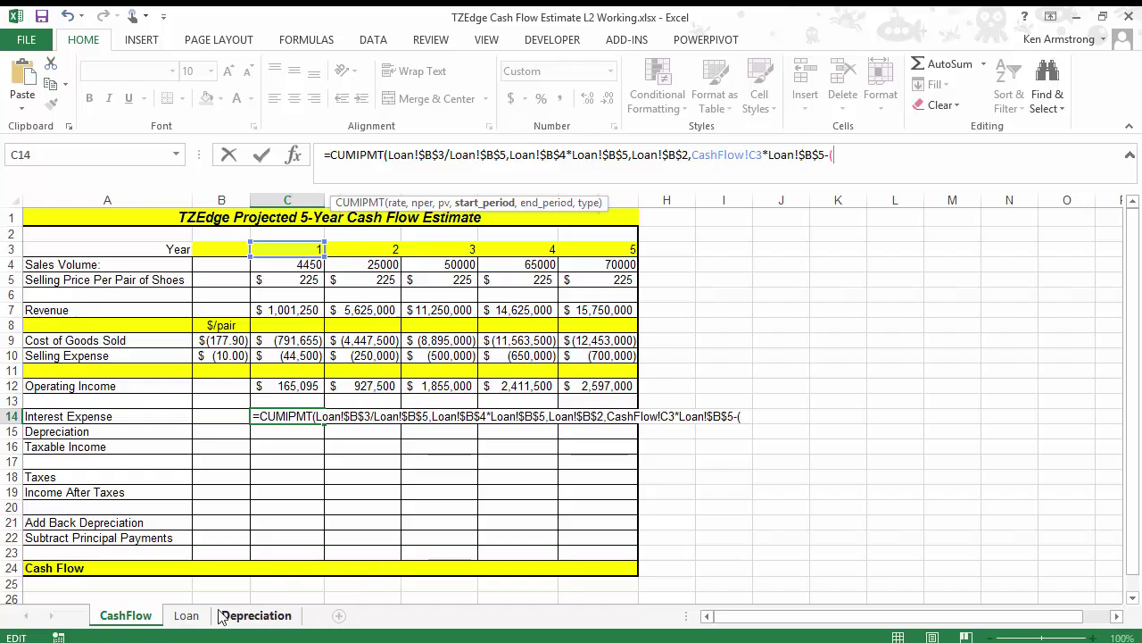
pyautogui.click(185, 615)
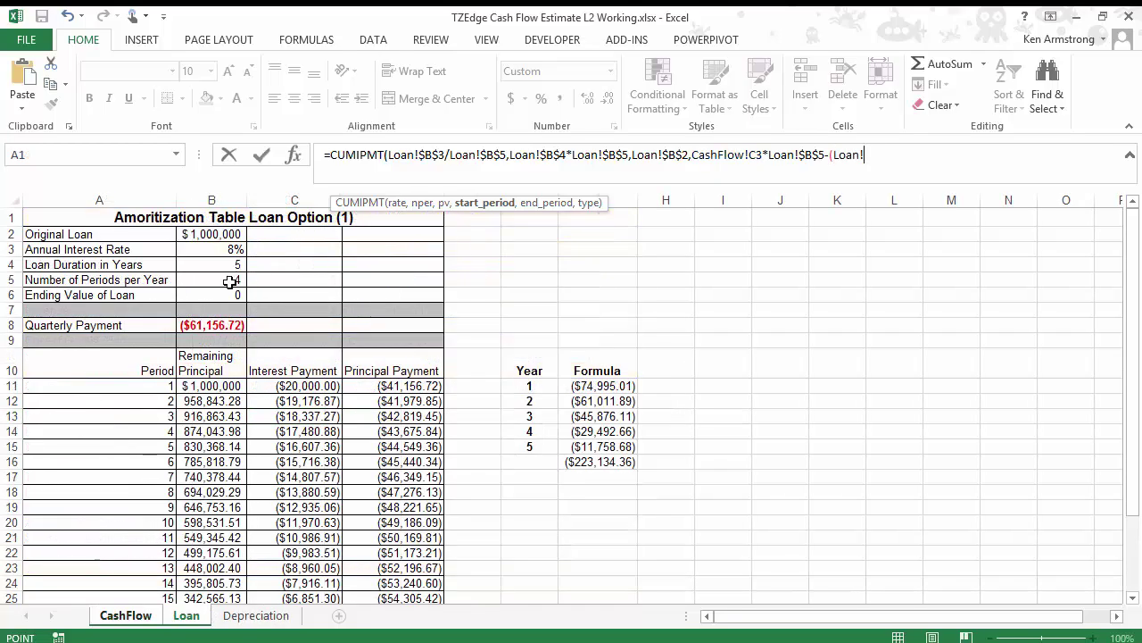
pyautogui.click(231, 282)
pyautogui.press('F4')
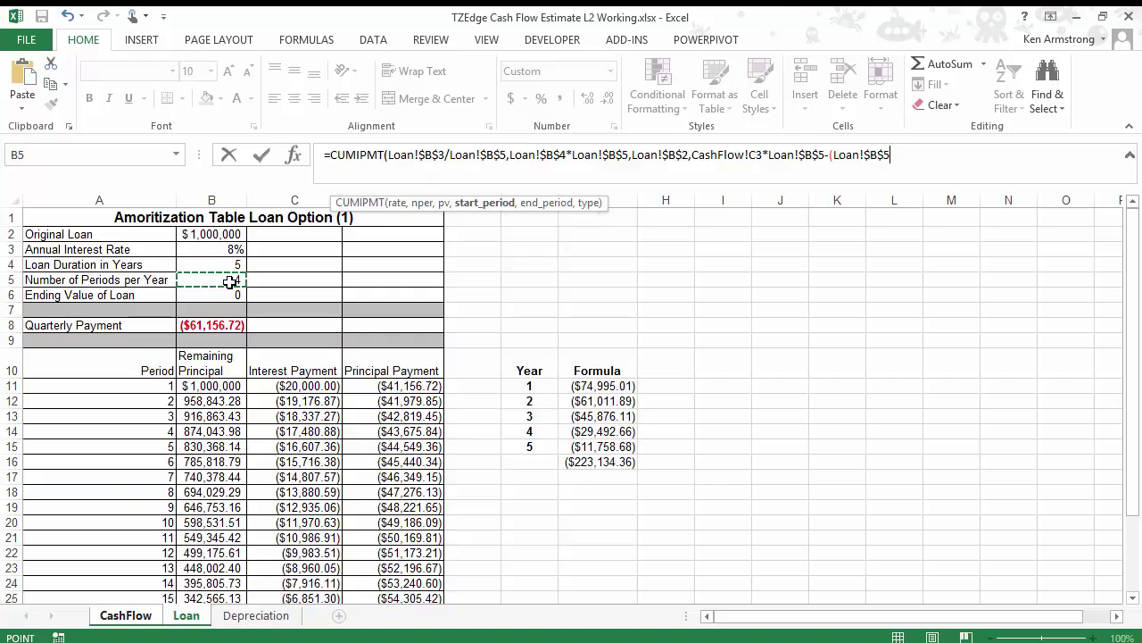
pyautogui.write('-1')
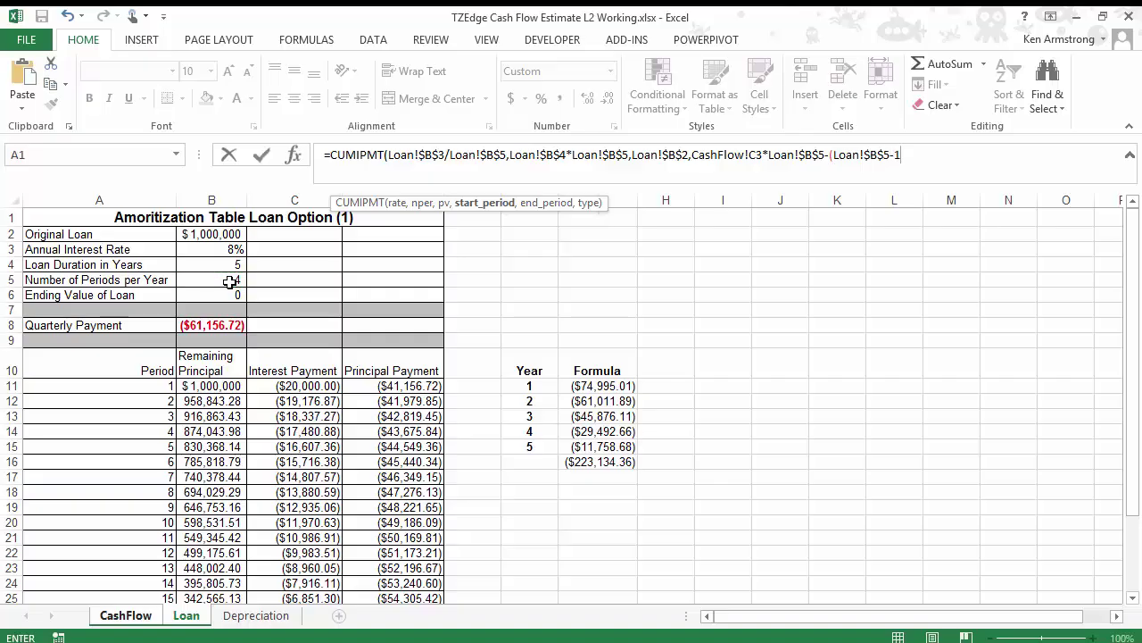
pyautogui.write('),')
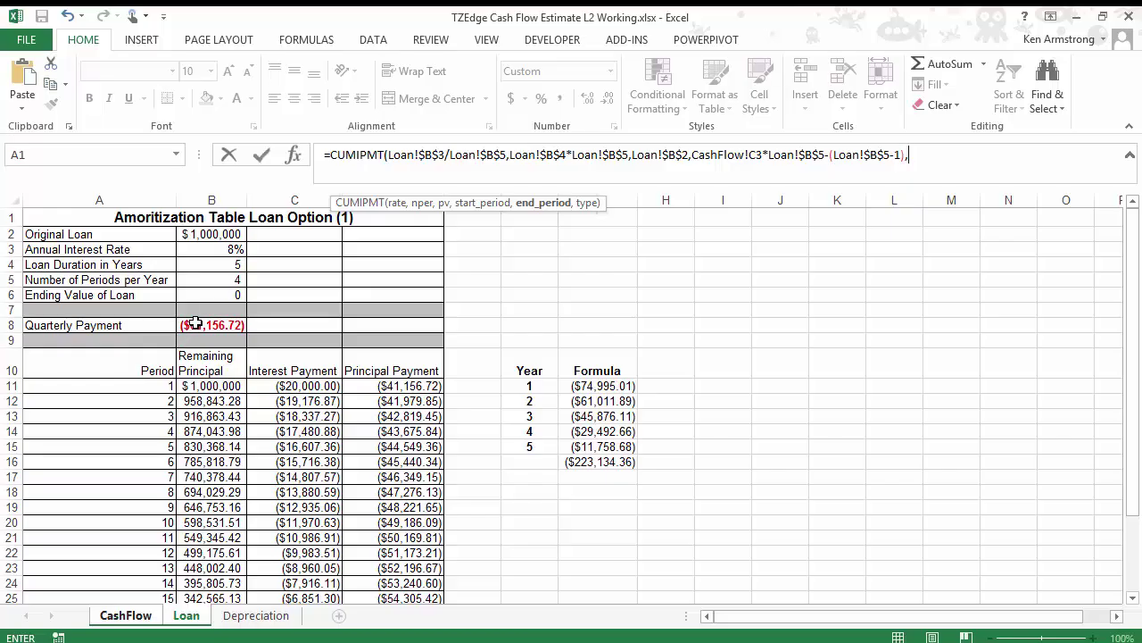
# - Add the end period CashFlow!C3*Loan!$B$5 and close the formula with type 0
pyautogui.click(125, 618)
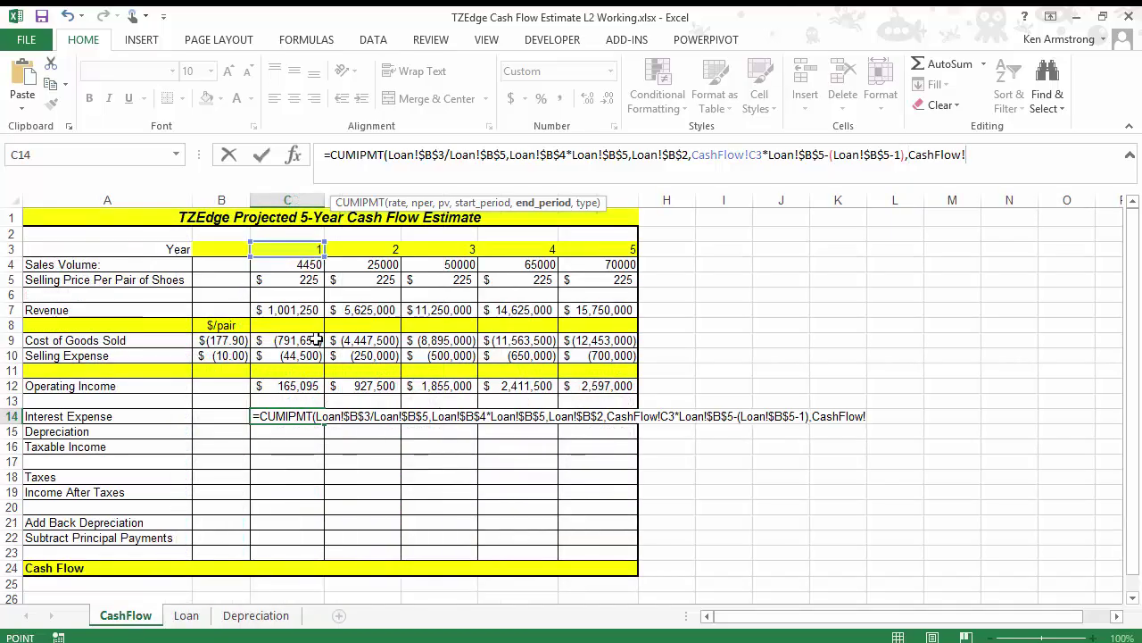
pyautogui.click(301, 249)
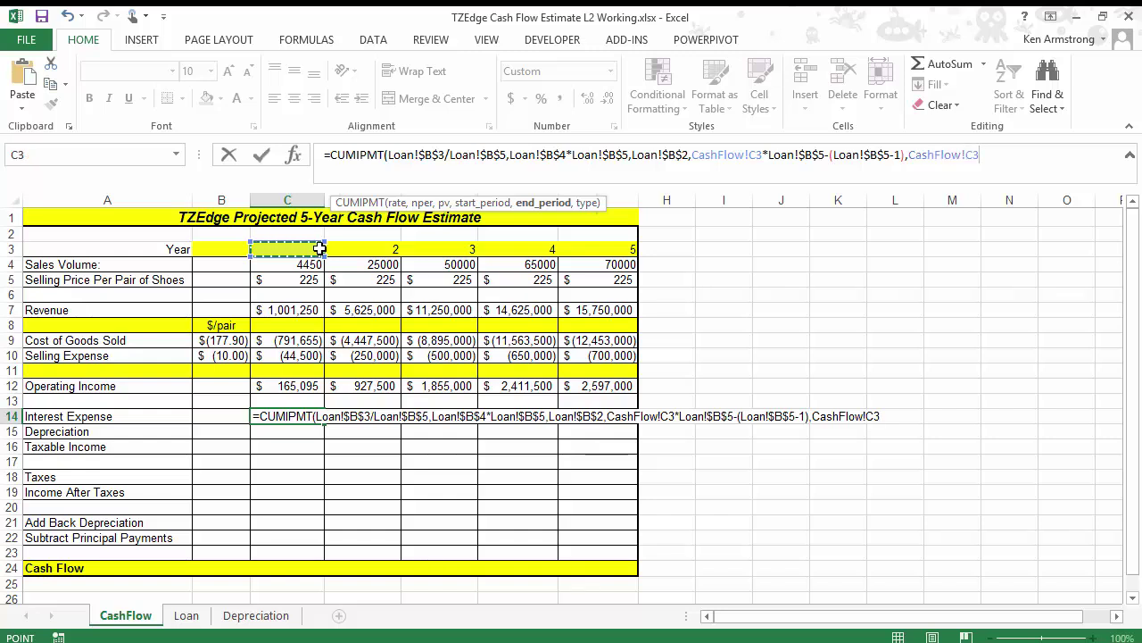
pyautogui.write('*')
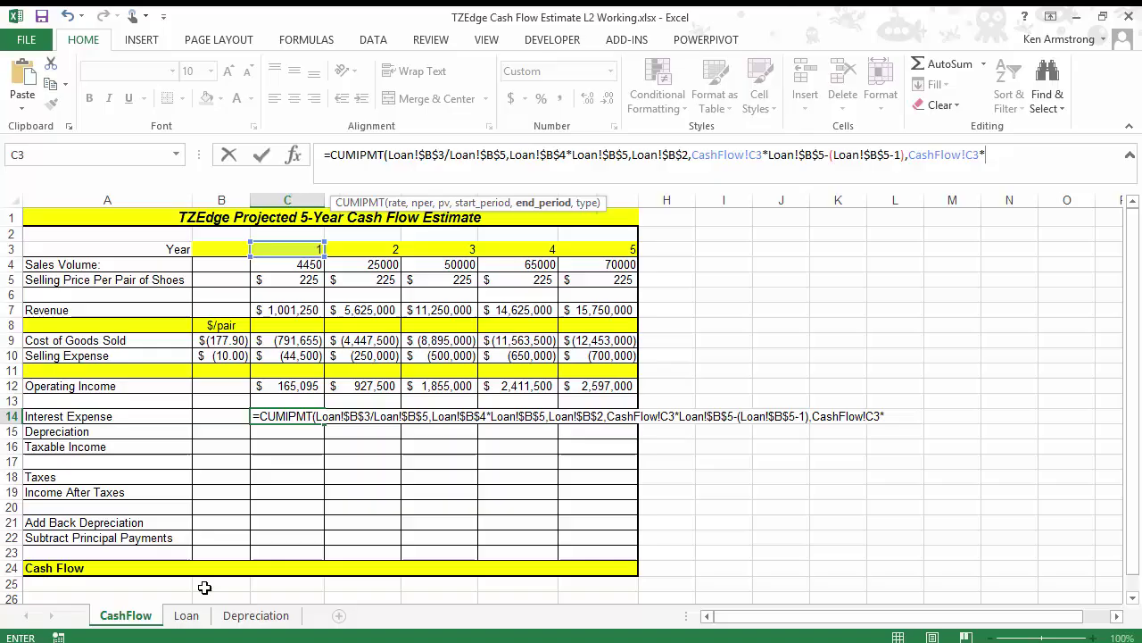
pyautogui.click(185, 615)
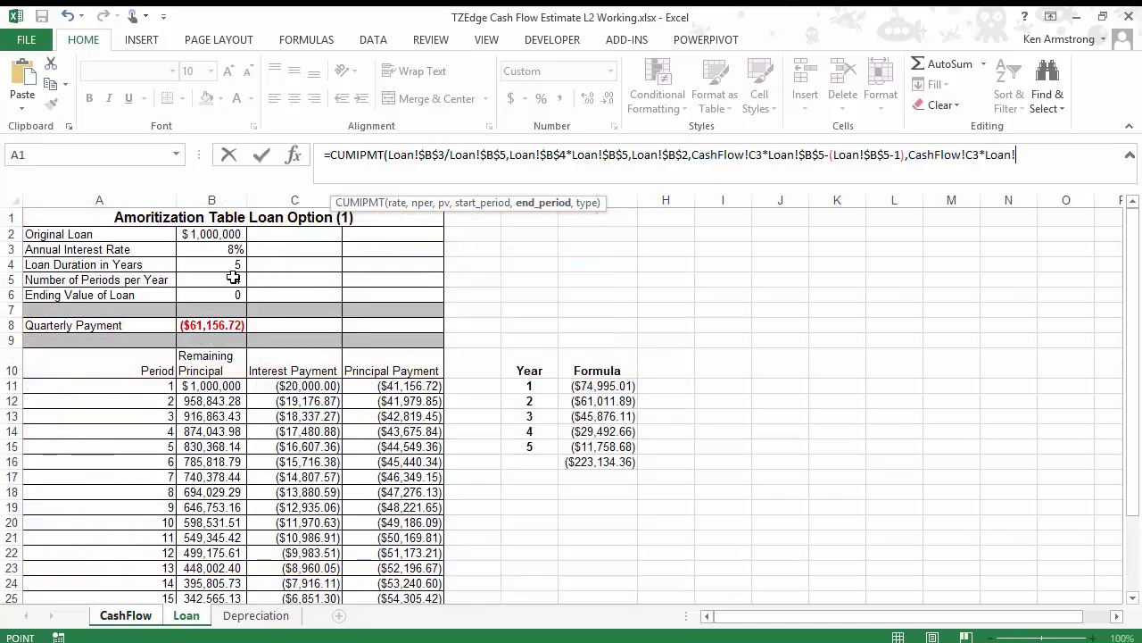
pyautogui.click(232, 278)
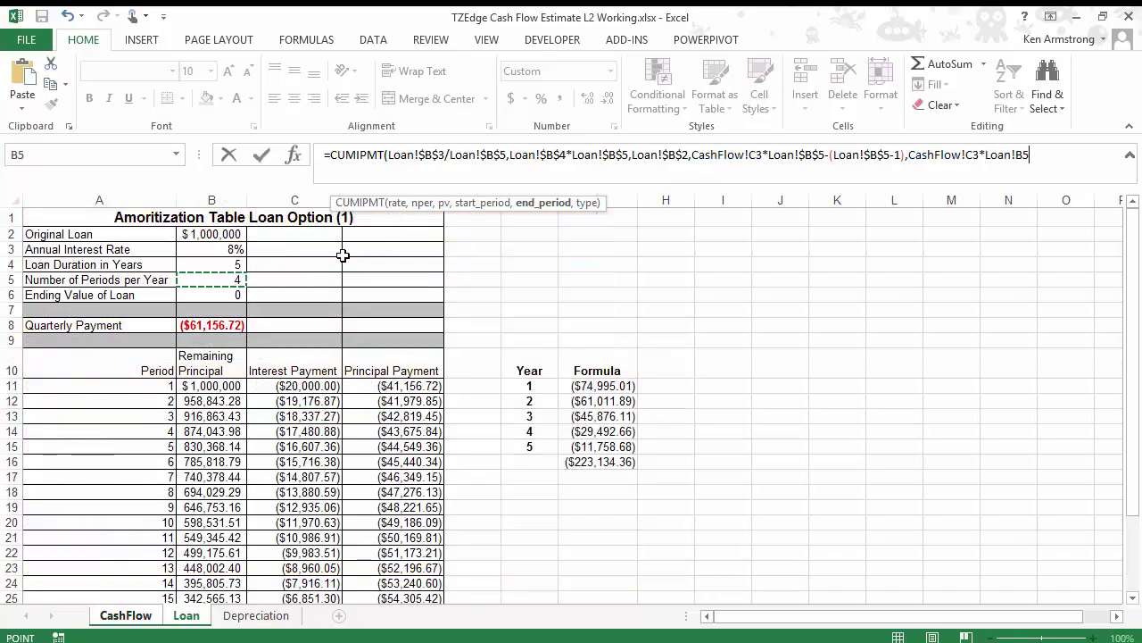
pyautogui.press('F4')
pyautogui.write(',')
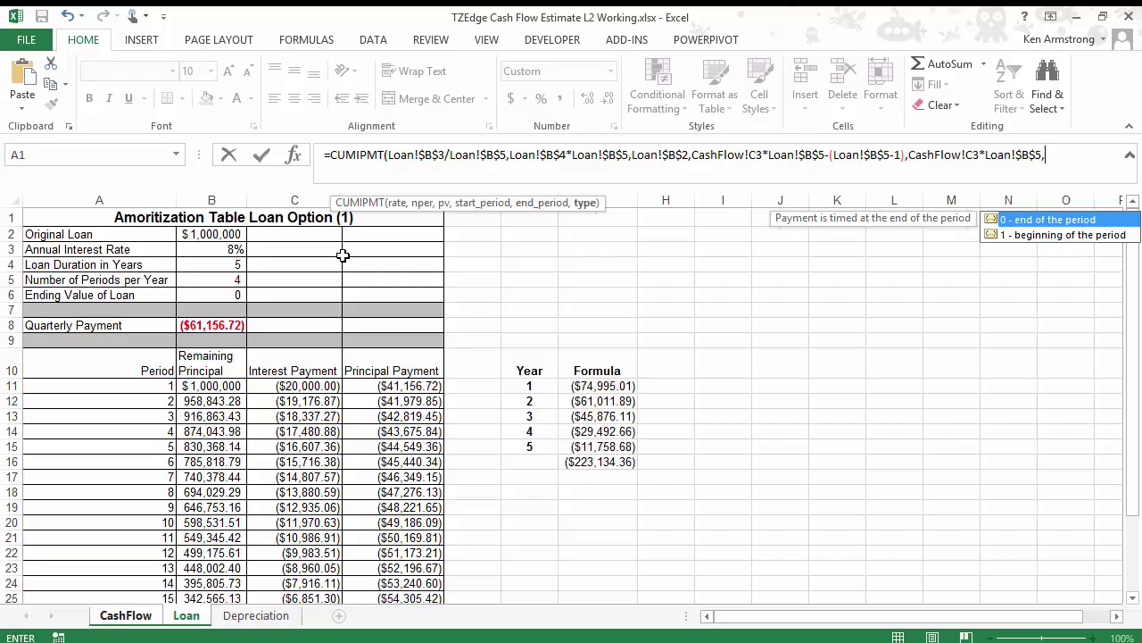
pyautogui.write('0)')
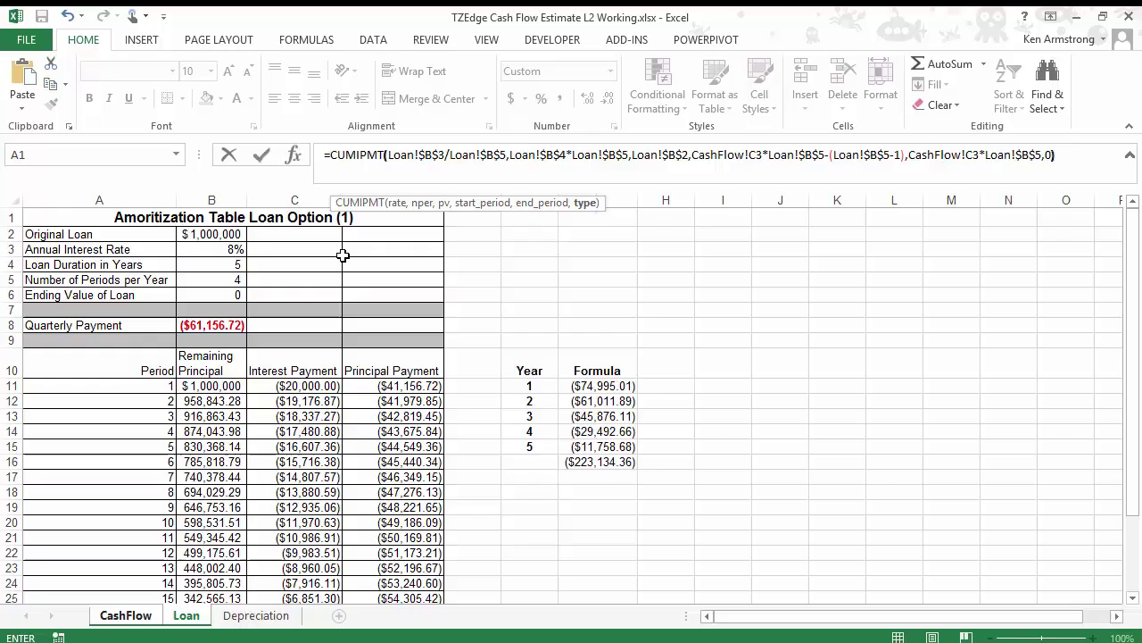
# - Fill the CUMIPMT formula across C14:G14, $(74,995) to $(11,759), and copy the range
pyautogui.press('Return')
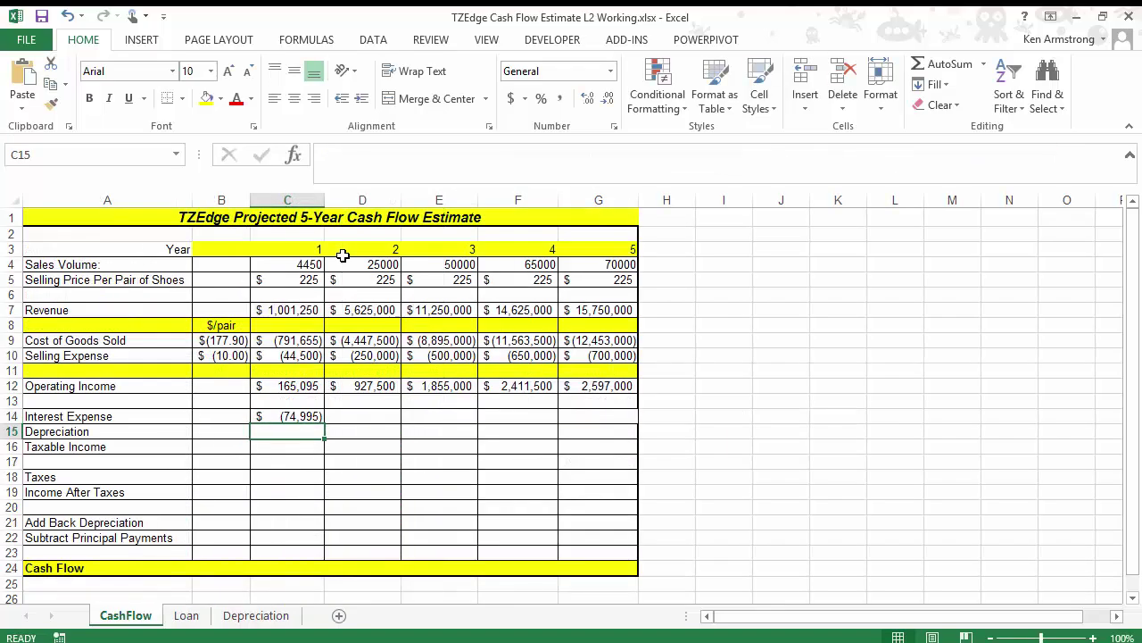
pyautogui.press('Up')
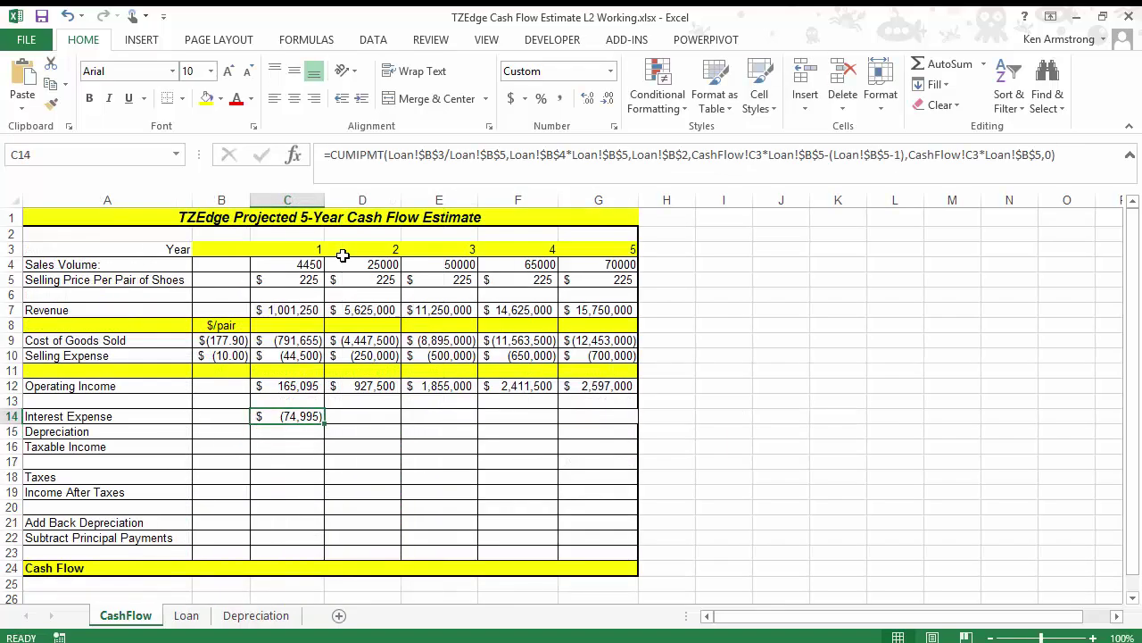
pyautogui.hotkey('shift', 'Right')
pyautogui.hotkey('shift', 'Right')
pyautogui.hotkey('shift', 'Right')
pyautogui.hotkey('shift', 'Right')
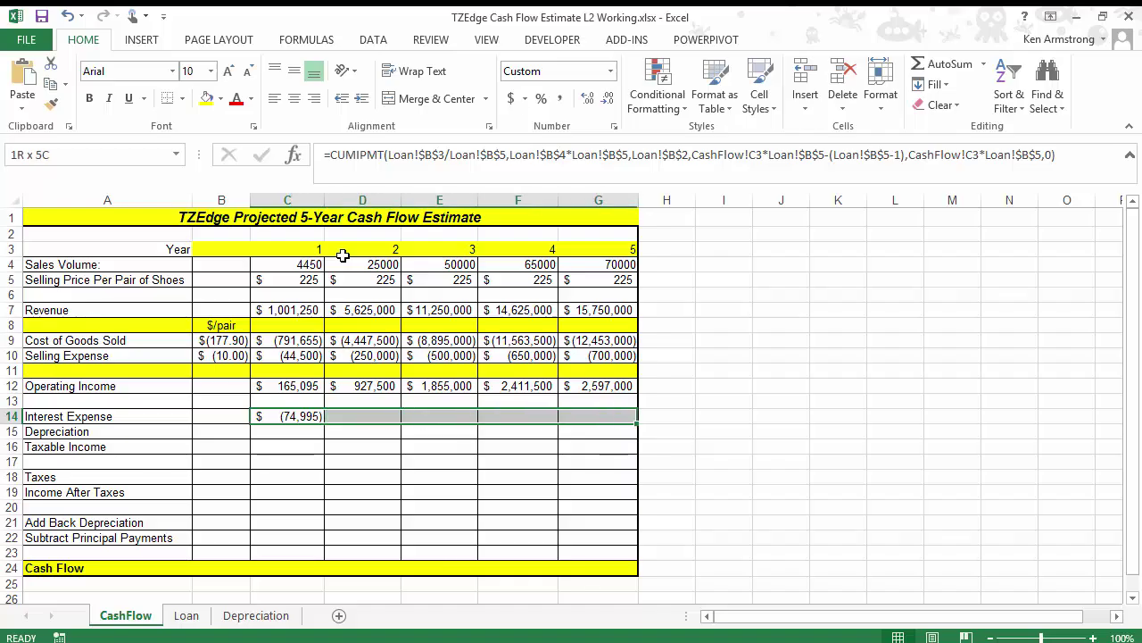
pyautogui.hotkey('ctrl', 'r')
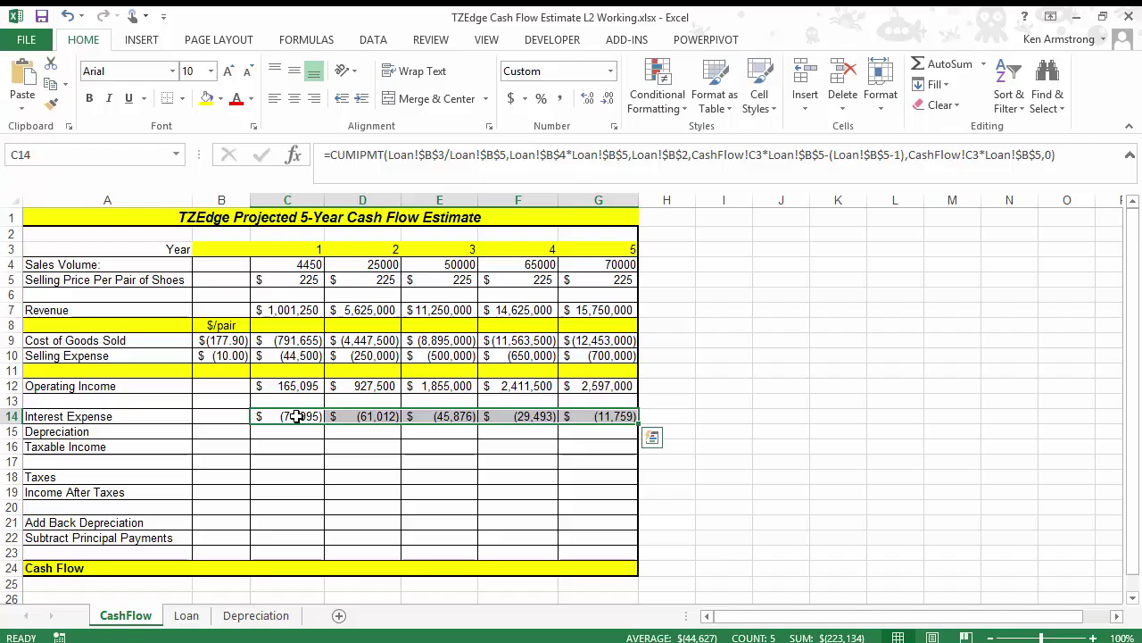
pyautogui.moveTo(296, 416); pyautogui.dragTo(661, 414)
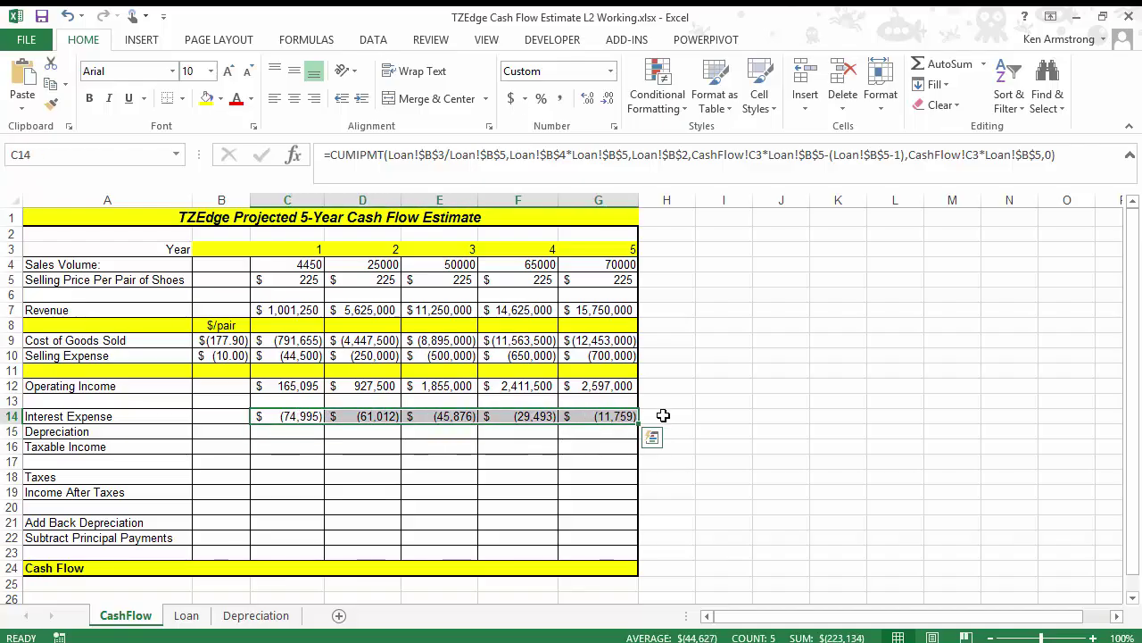
pyautogui.hotkey('ctrl', 'c')
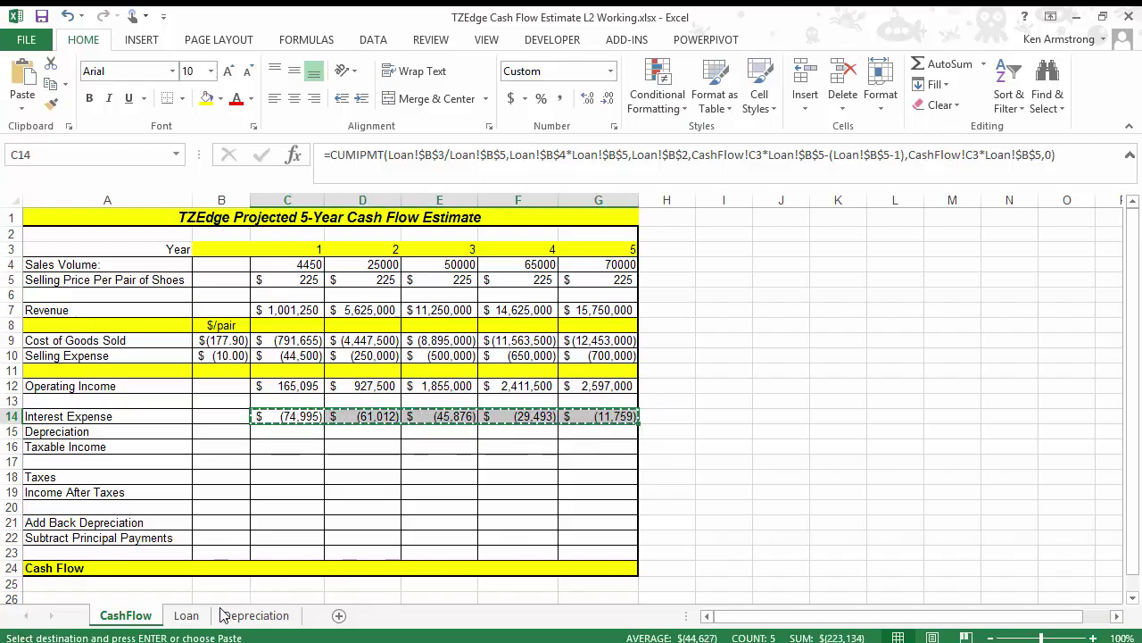
# - Paste the copied amounts into Loan H11 as transposed values
pyautogui.click(184, 616)
pyautogui.click(668, 385)
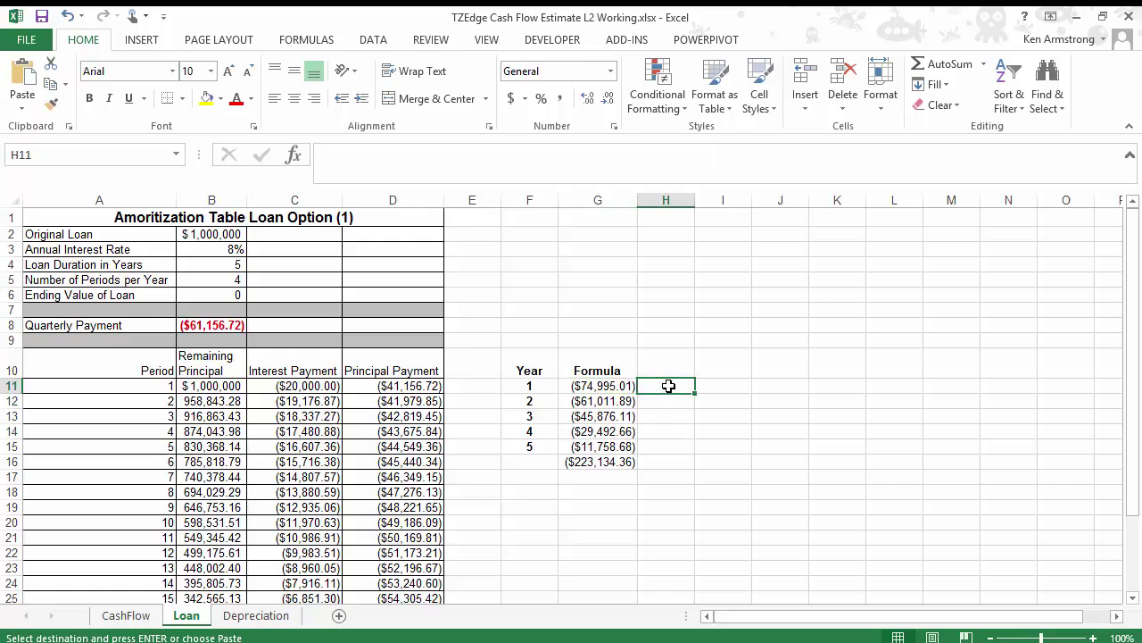
pyautogui.click(22, 100)
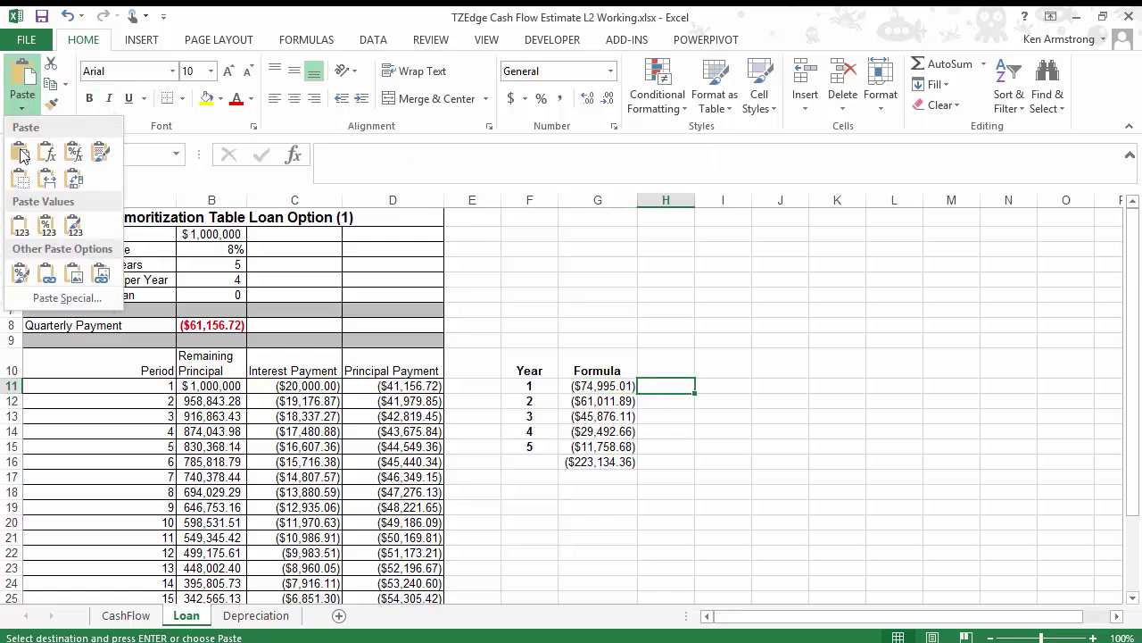
pyautogui.click(50, 298)
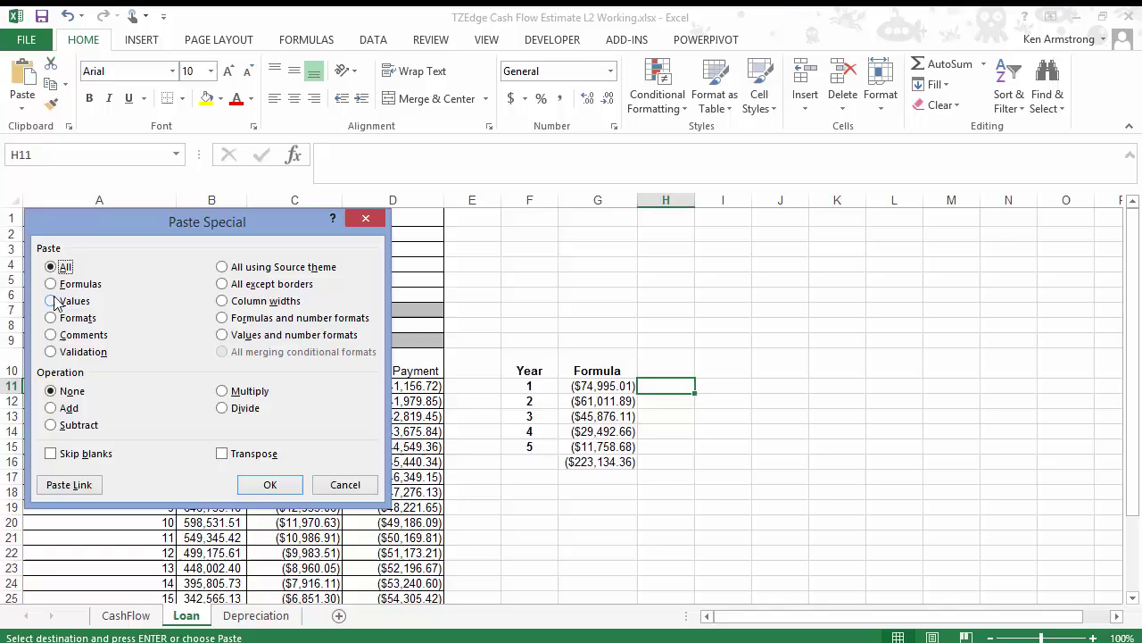
pyautogui.click(50, 301)
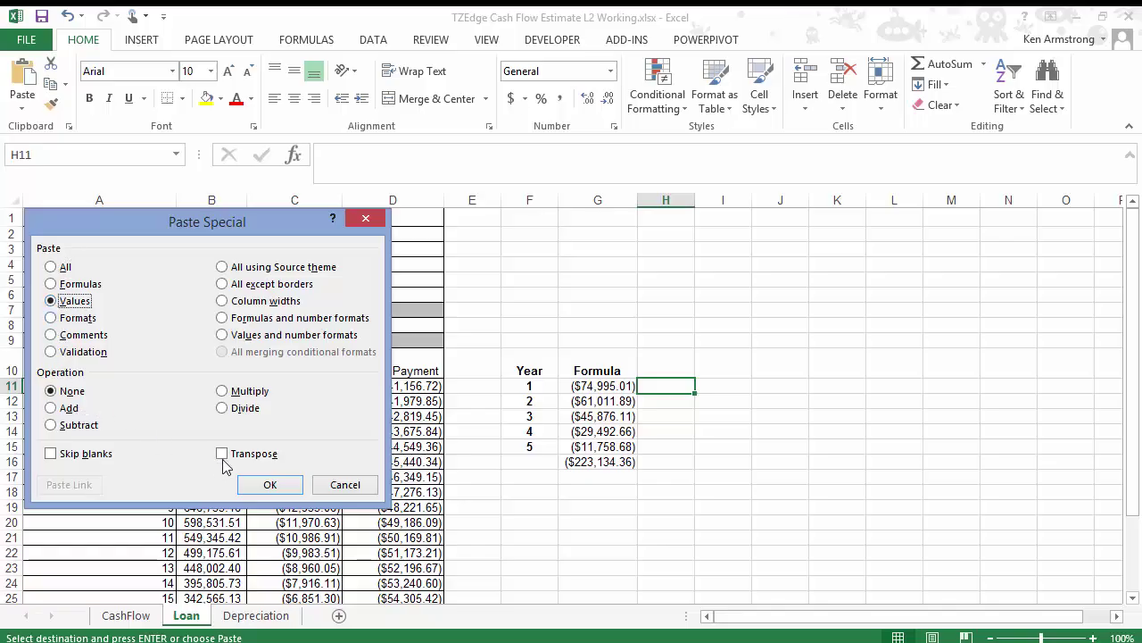
pyautogui.click(225, 455)
pyautogui.click(284, 486)
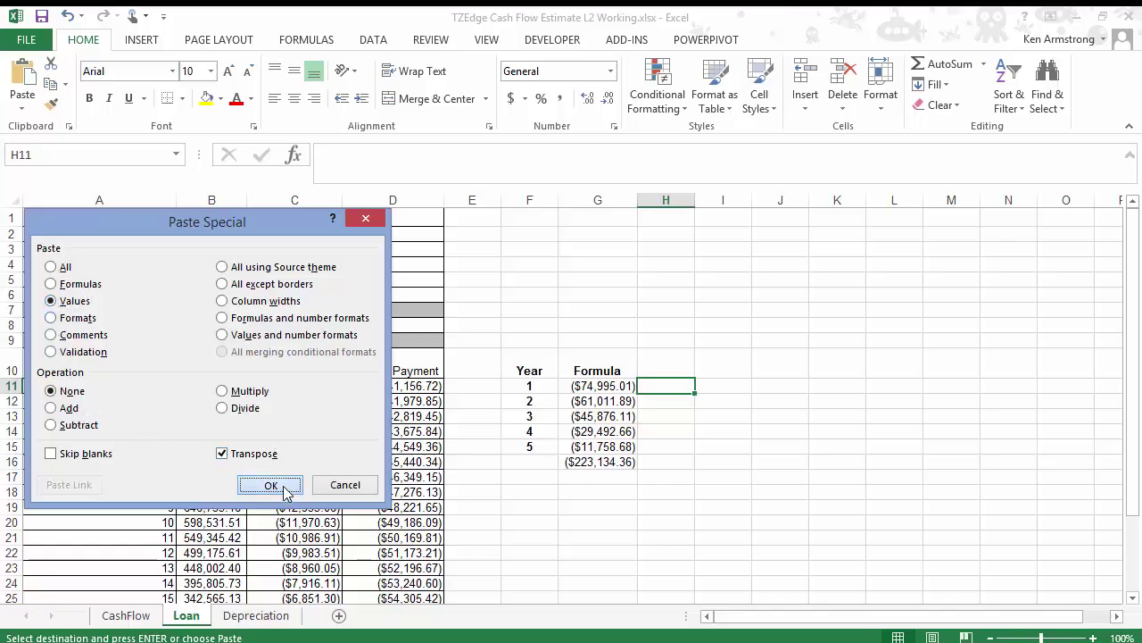
# - Sum the pasted values in H16 to ($223,134.36), autofit column H, and reselect CashFlow C14:G14
pyautogui.click(667, 401)
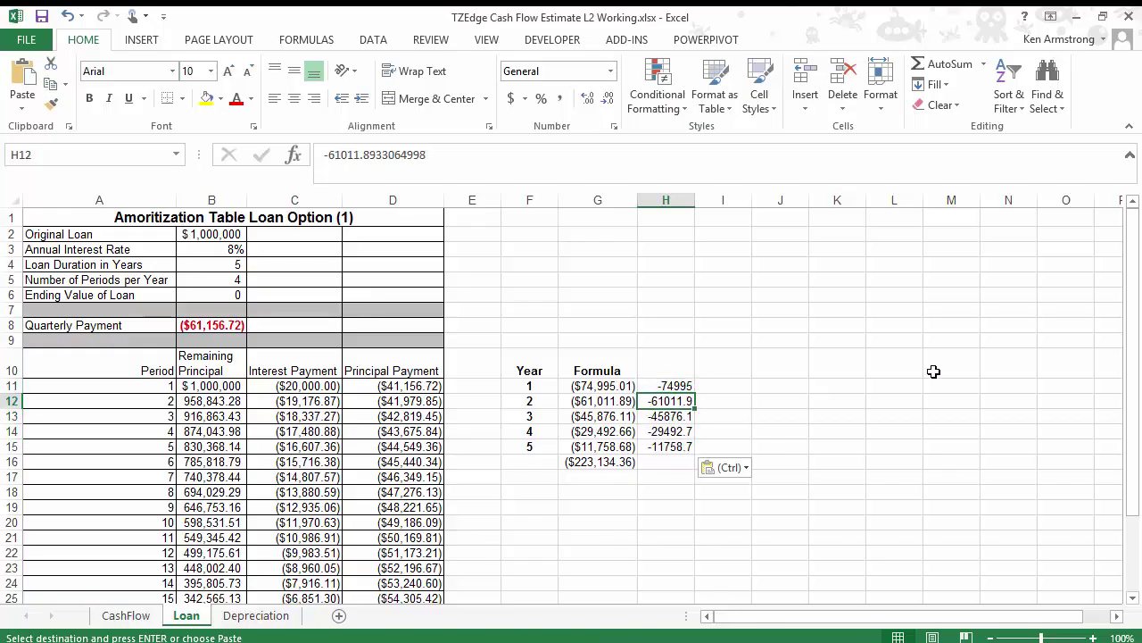
pyautogui.press('Down')
pyautogui.press('Down')
pyautogui.press('Down')
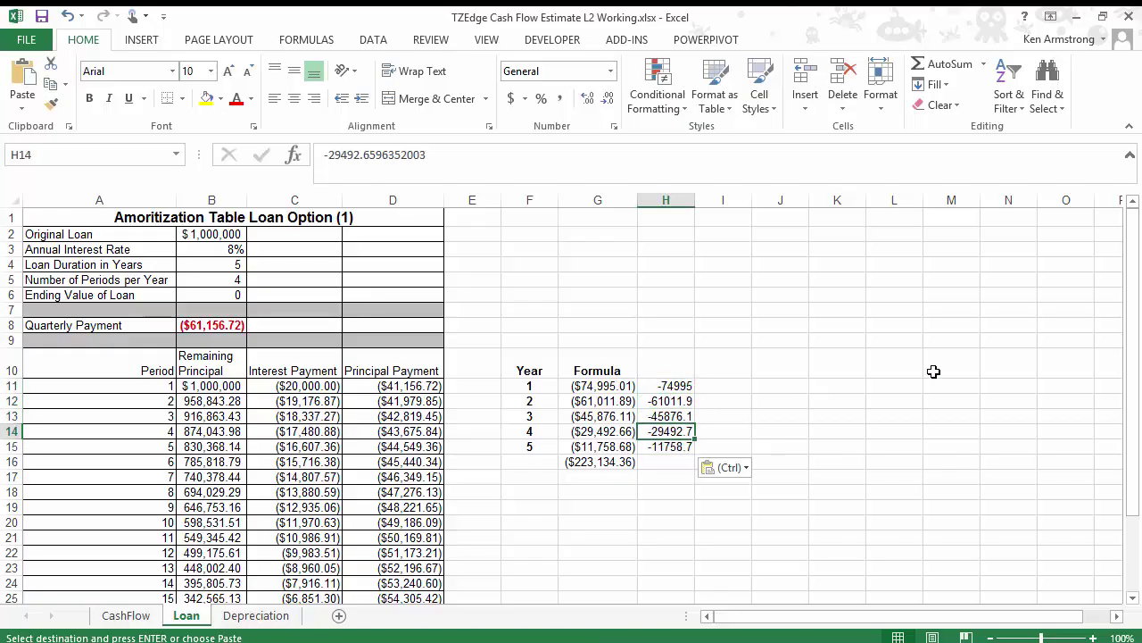
pyautogui.press('Down')
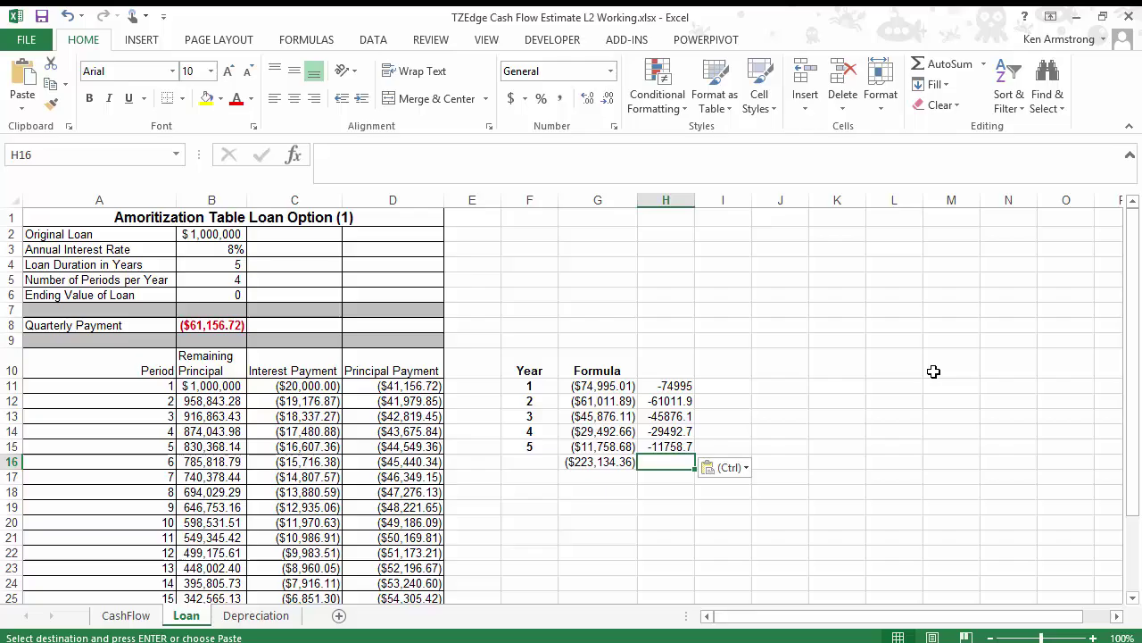
pyautogui.press('Return')
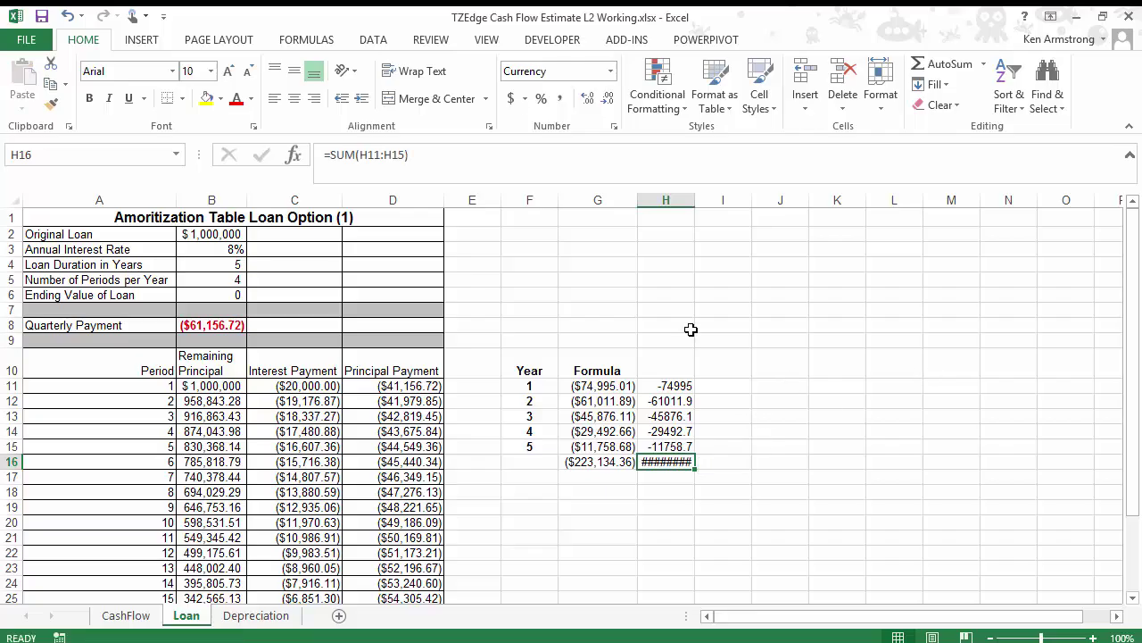
pyautogui.doubleClick(695, 200)
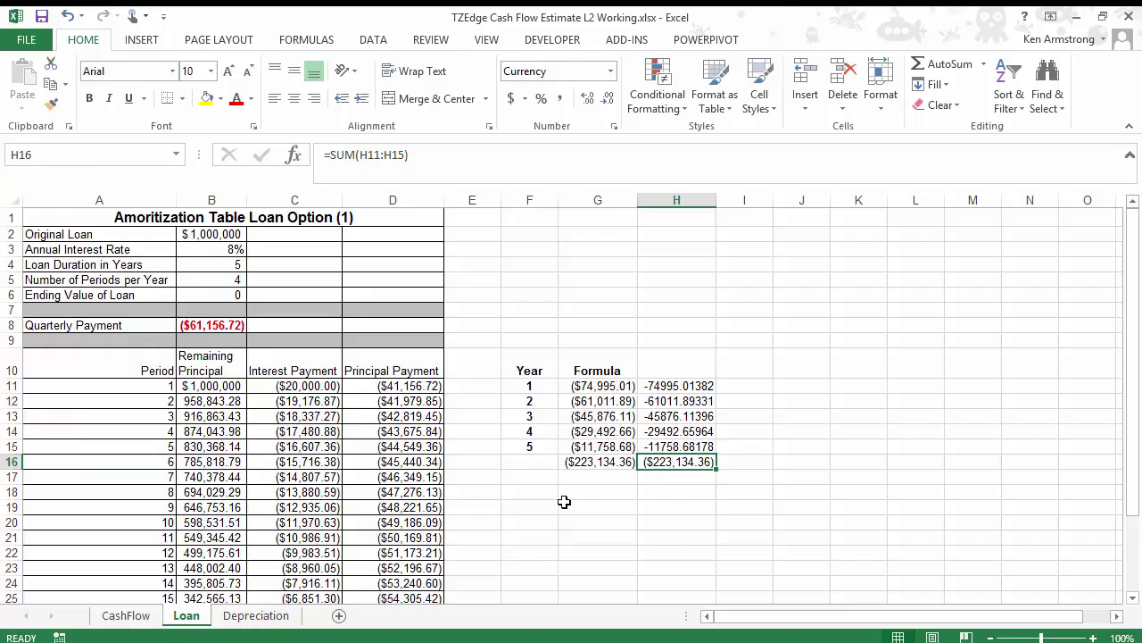
pyautogui.click(134, 616)
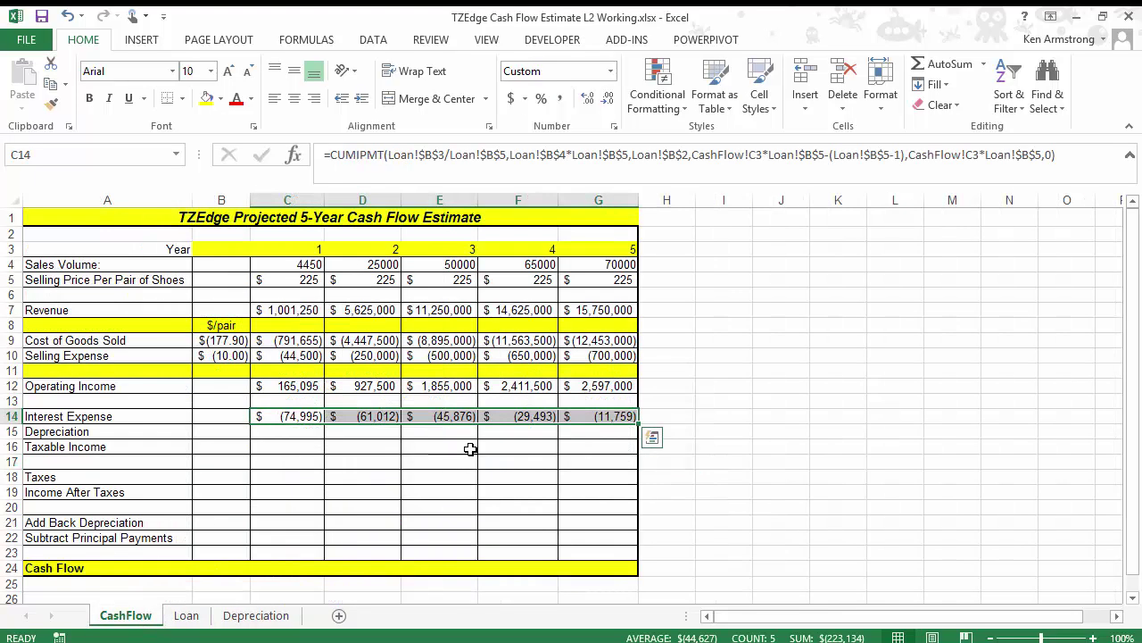
pyautogui.click(339, 431)
pyautogui.moveTo(303, 416); pyautogui.dragTo(579, 417)
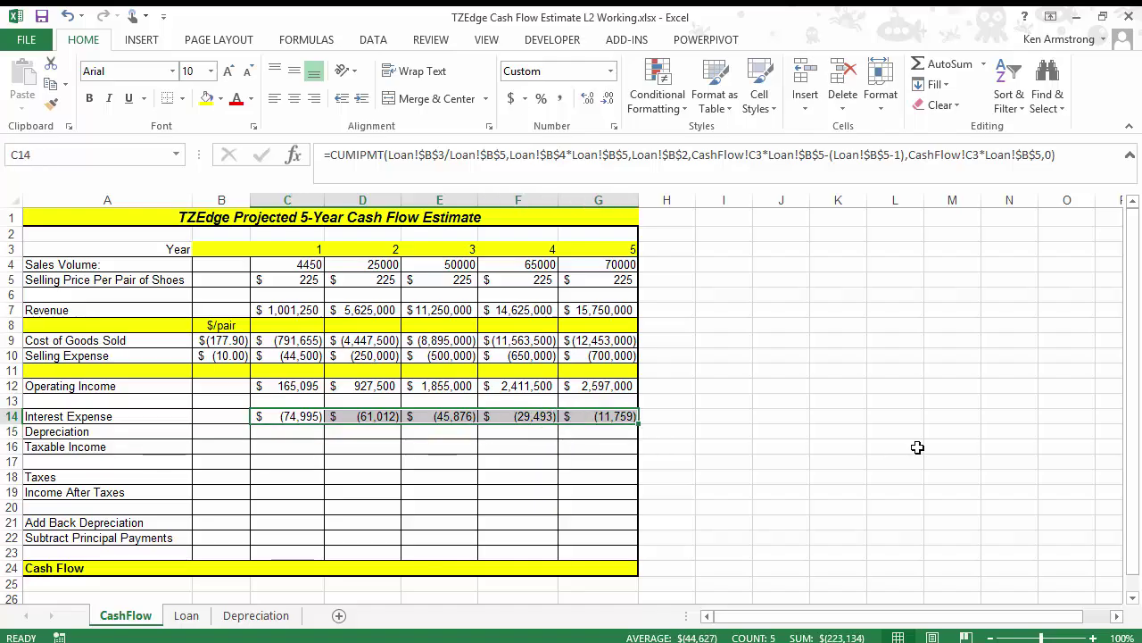